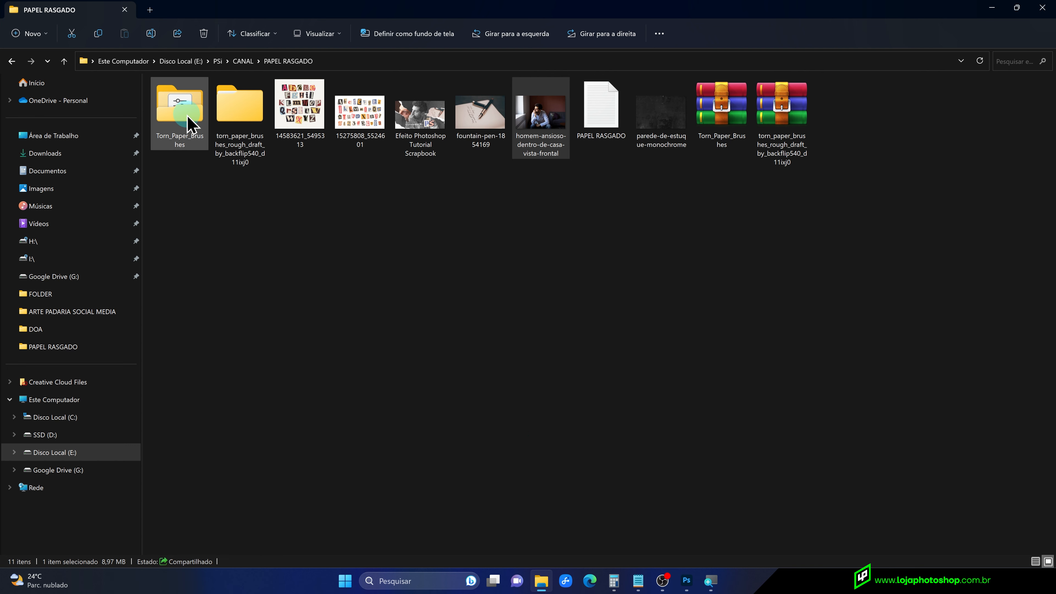
Open the Torn_Paper_Brushes folder to check the Torn Paper Brushes ABR file, and switch to Photoshop
{"action": "left_click", "coordinate": [185, 124]}
{"action": "double_click", "coordinate": [185, 124]}
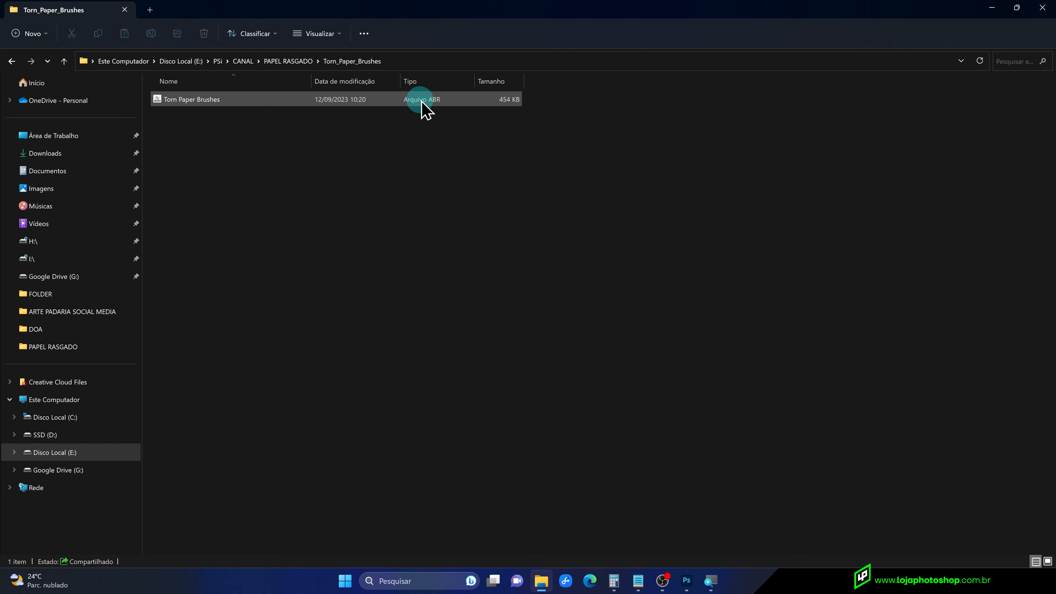
{"action": "left_click", "coordinate": [686, 581]}
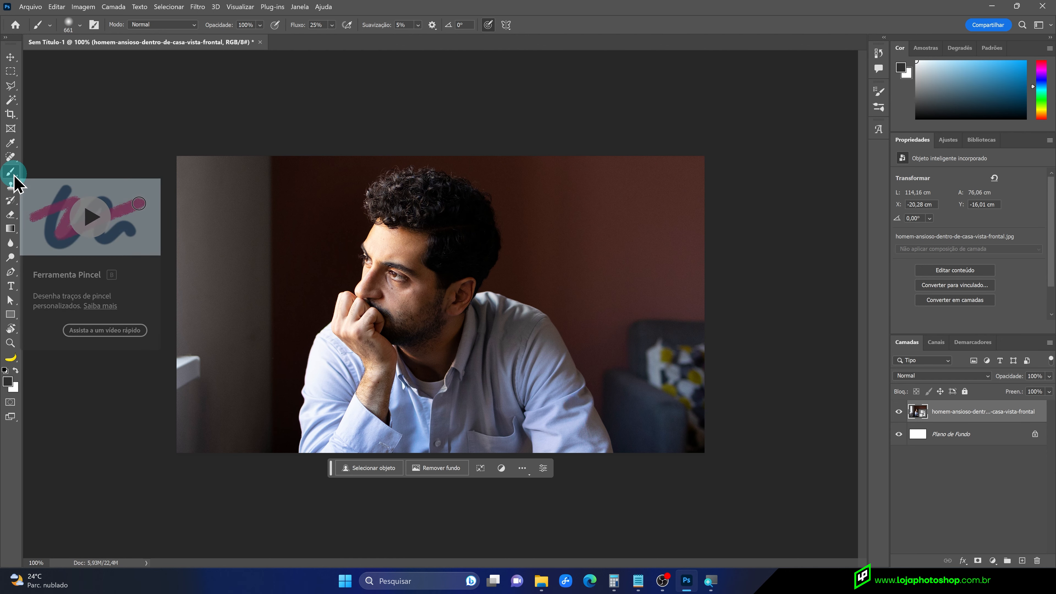
Choose the 05.psd torn-paper brush preset for the Brush tool and add a layer mask to the man's photo layer
{"action": "left_click", "coordinate": [80, 26]}
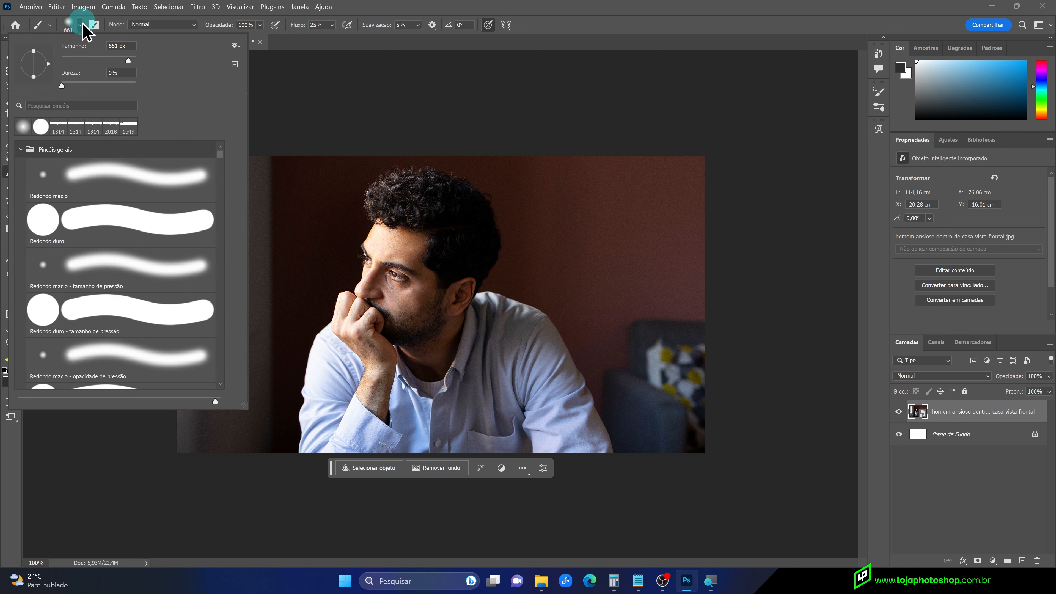
{"action": "mouse_move", "coordinate": [220, 167]}
{"action": "left_mouse_down"}
{"action": "mouse_move", "coordinate": [216, 391]}
{"action": "mouse_move", "coordinate": [221, 340]}
{"action": "left_mouse_up"}
{"action": "scroll", "coordinate": [130, 280], "scroll_direction": "up", "scroll_amount": 1}
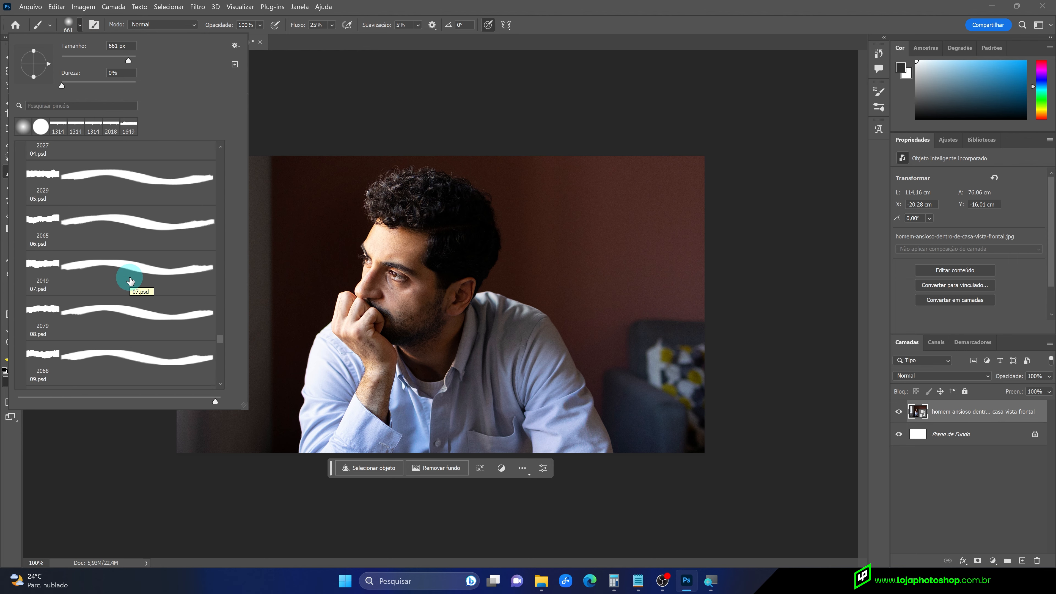
{"action": "scroll", "coordinate": [132, 272], "scroll_direction": "up", "scroll_amount": 2}
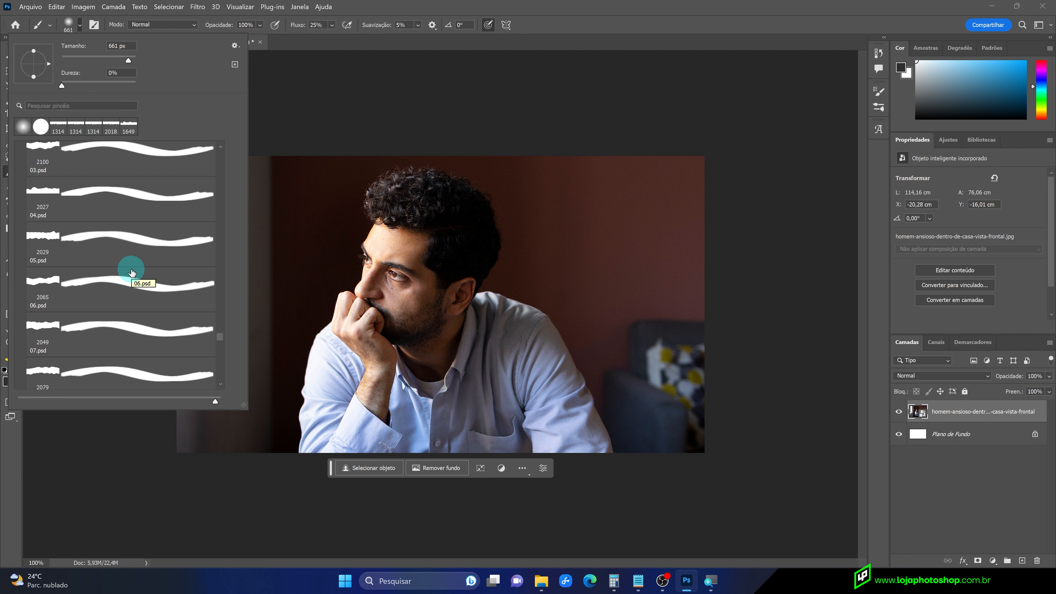
{"action": "left_click", "coordinate": [134, 242]}
{"action": "left_click", "coordinate": [646, 41]}
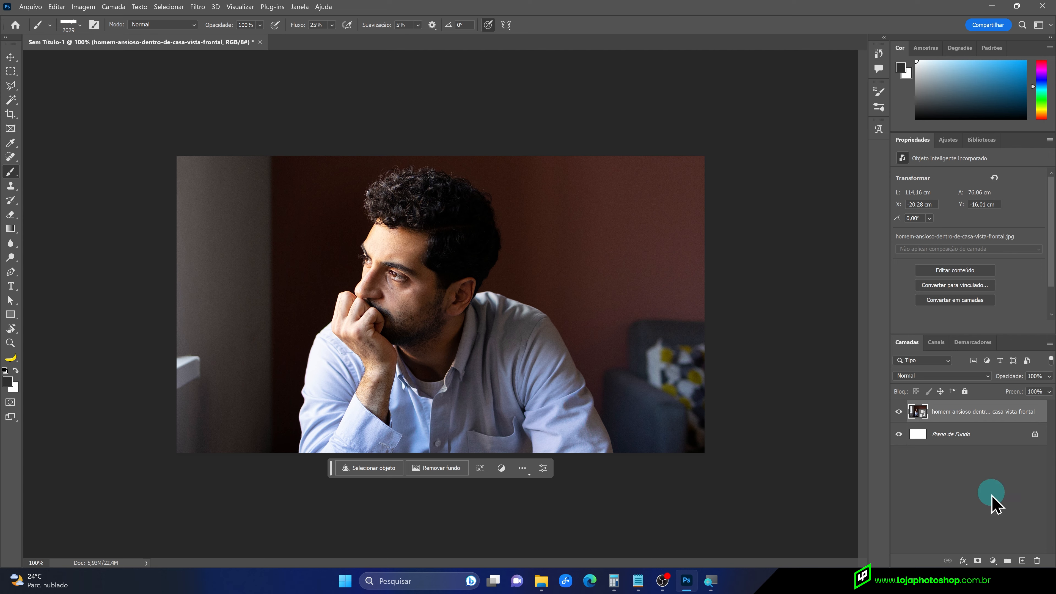
{"action": "left_click", "coordinate": [978, 560]}
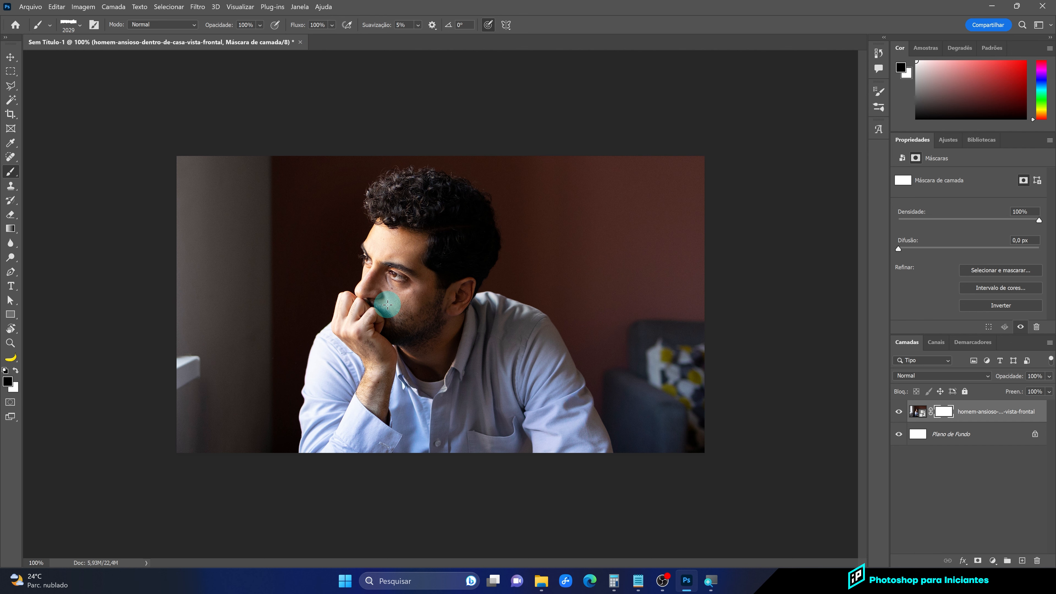
Resize the torn-paper brush to 2200 px
{"action": "key", "text": "bracketleft"}
{"action": "key", "text": "bracketleft"}
{"action": "key", "text": "bracketleft"}
{"action": "key", "text": "bracketleft"}
{"action": "key", "text": "bracketleft"}
{"action": "key", "text": "bracketleft"}
{"action": "key", "text": "bracketright"}
{"action": "key", "text": "bracketright"}
{"action": "key", "text": "bracketright"}
{"action": "key", "text": "bracketright"}
{"action": "key", "text": "bracketright"}
{"action": "key", "text": "bracketright"}
{"action": "key", "text": "bracketright"}
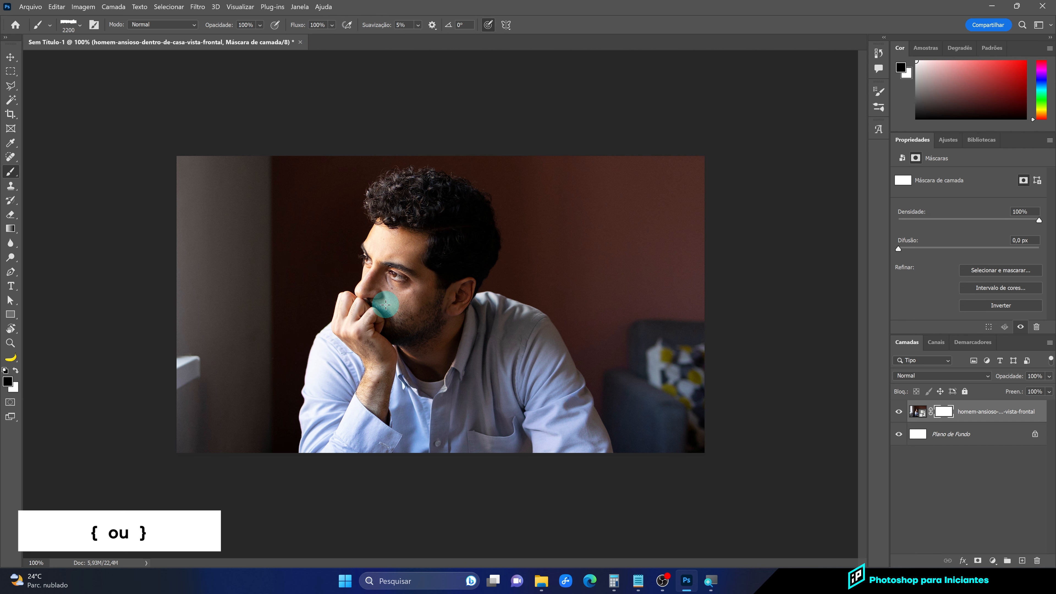
{"action": "key", "text": "bracketleft"}
{"action": "key", "text": "bracketleft"}
{"action": "key", "text": "bracketleft"}
{"action": "key", "text": "bracketleft"}
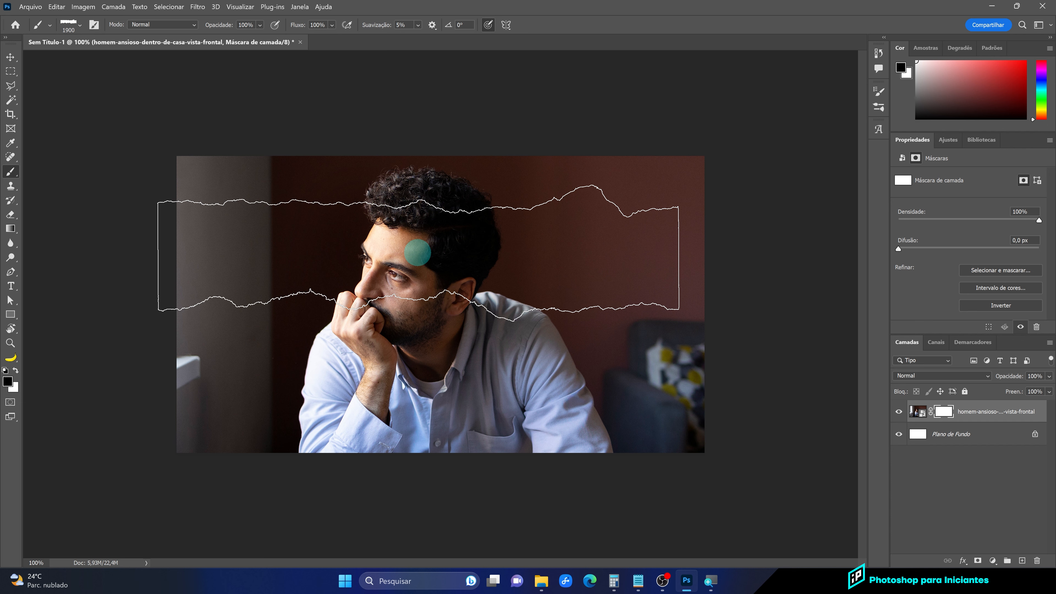
{"action": "key", "text": "bracketright"}
{"action": "key", "text": "bracketright"}
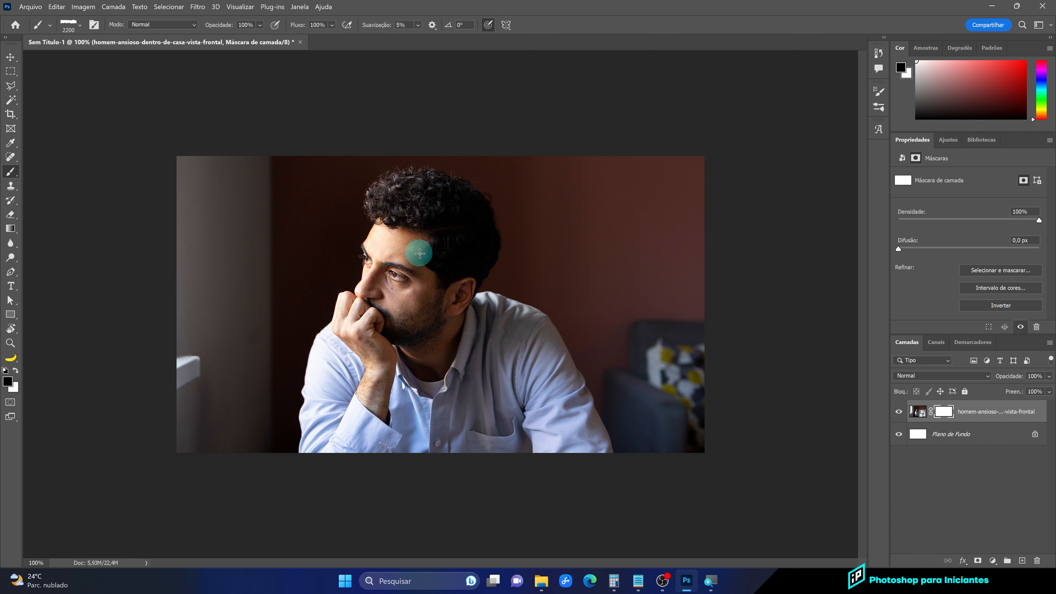
Set the brush to 2313 px and 17°, and stamp a torn diagonal strip in black on the mask across the photo's left half
{"action": "right_click", "coordinate": [450, 281]}
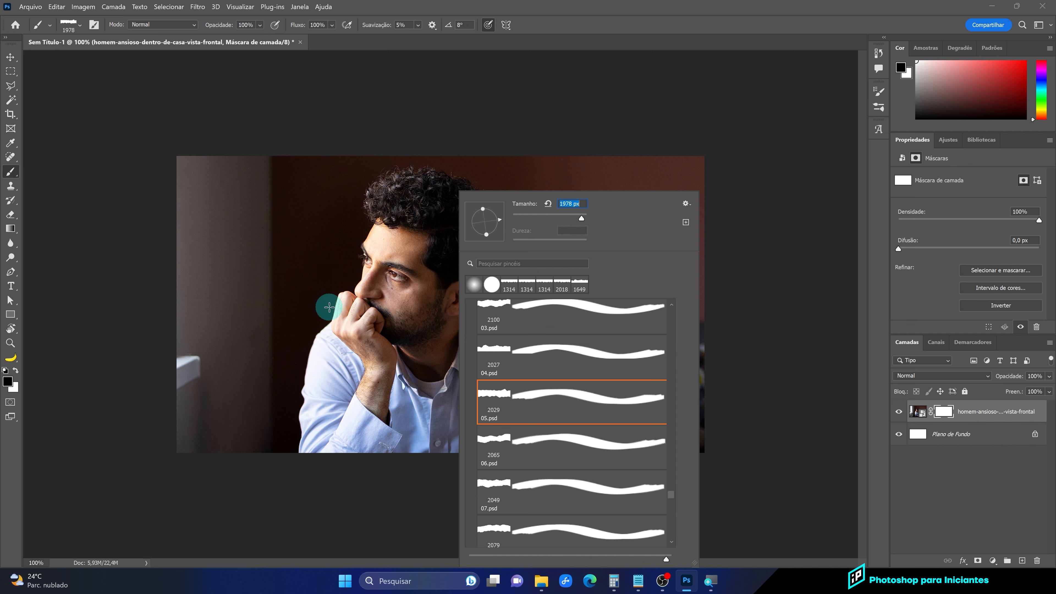
{"action": "left_click_drag", "start_coordinate": [581, 218], "coordinate": [578, 218]}
{"action": "mouse_move", "coordinate": [490, 220]}
{"action": "left_mouse_down"}
{"action": "mouse_move", "coordinate": [478, 219]}
{"action": "mouse_move", "coordinate": [494, 234]}
{"action": "left_mouse_up"}
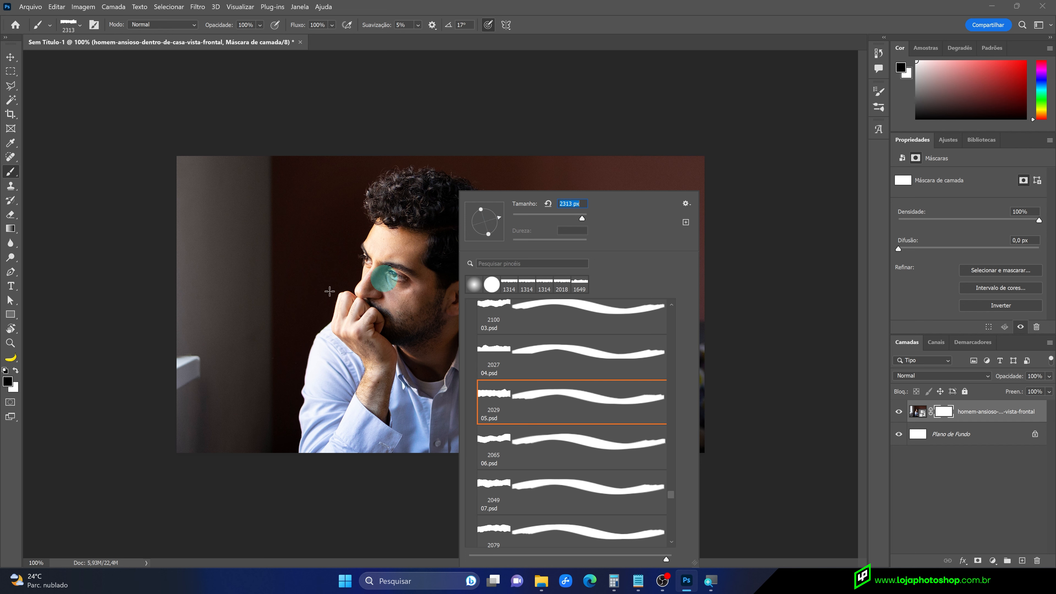
{"action": "key", "text": "Return"}
{"action": "left_click", "coordinate": [268, 304]}
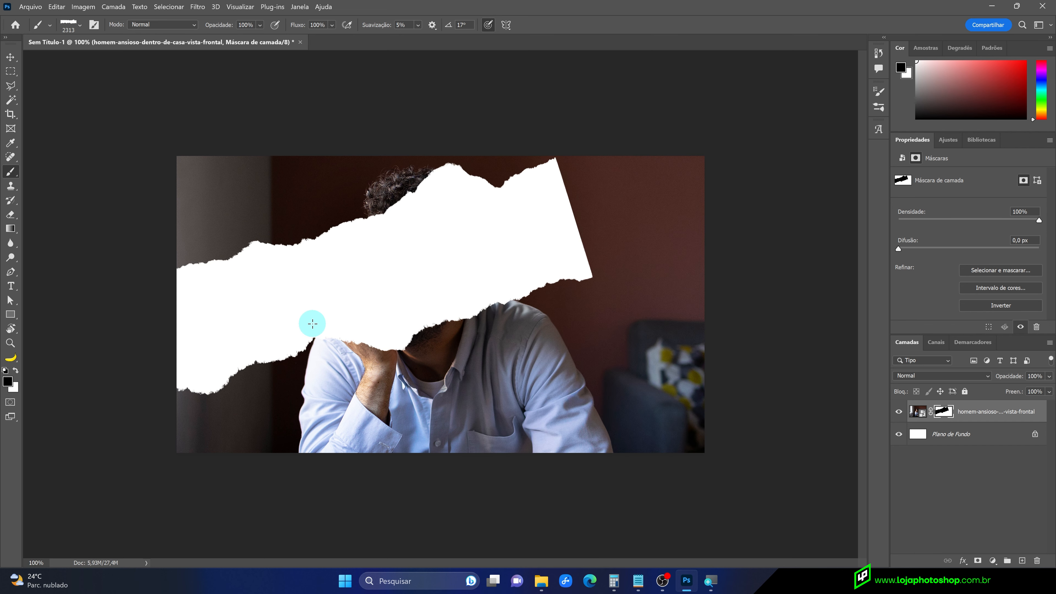
{"action": "key", "text": "ctrl+z"}
{"action": "left_click", "coordinate": [232, 284]}
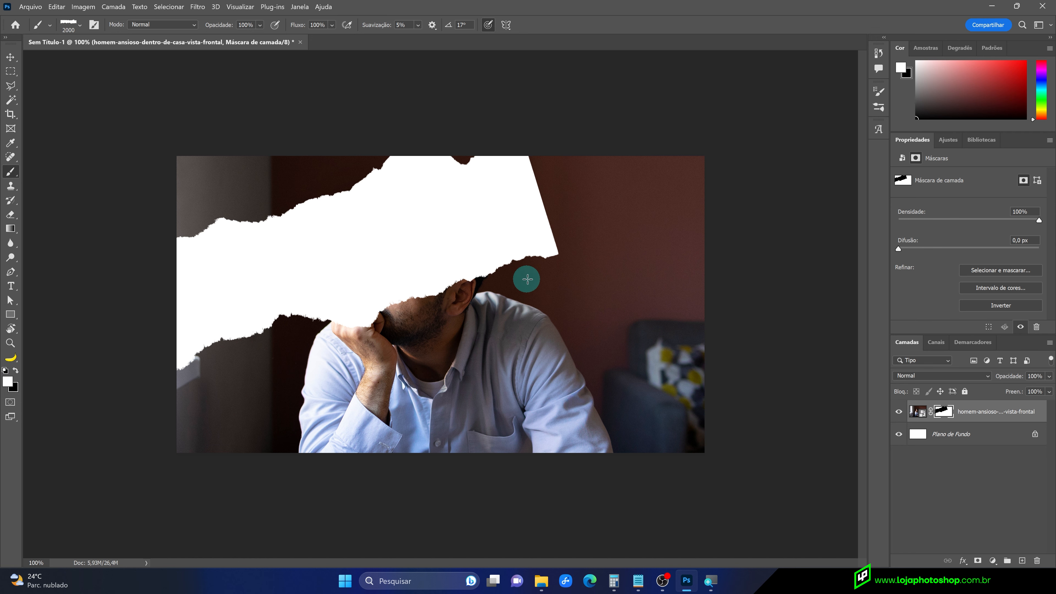
Restore the man's head at the torn strip's upper right by stamping white on the mask with the brush at 1600 px and -44°
{"action": "key", "text": "bracketleft"}
{"action": "key", "text": "bracketleft"}
{"action": "key", "text": "bracketleft"}
{"action": "key", "text": "bracketleft"}
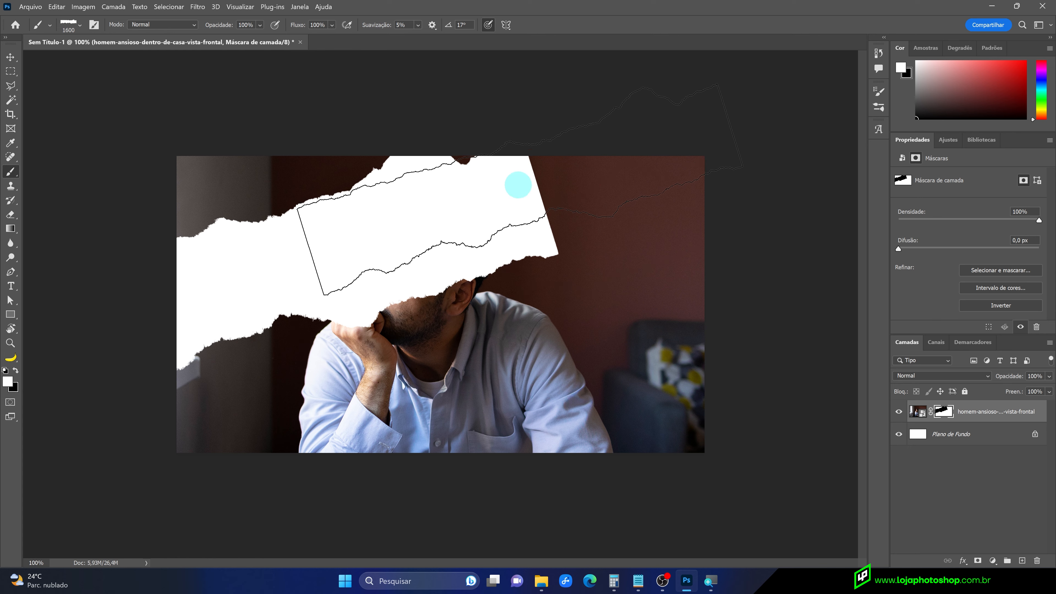
{"action": "right_click", "coordinate": [518, 188]}
{"action": "mouse_move", "coordinate": [561, 228]}
{"action": "left_mouse_down"}
{"action": "mouse_move", "coordinate": [566, 365]}
{"action": "mouse_move", "coordinate": [471, 282]}
{"action": "mouse_move", "coordinate": [436, 224]}
{"action": "mouse_move", "coordinate": [826, 441]}
{"action": "left_mouse_up"}
{"action": "left_click", "coordinate": [446, 242]}
{"action": "left_click", "coordinate": [544, 239]}
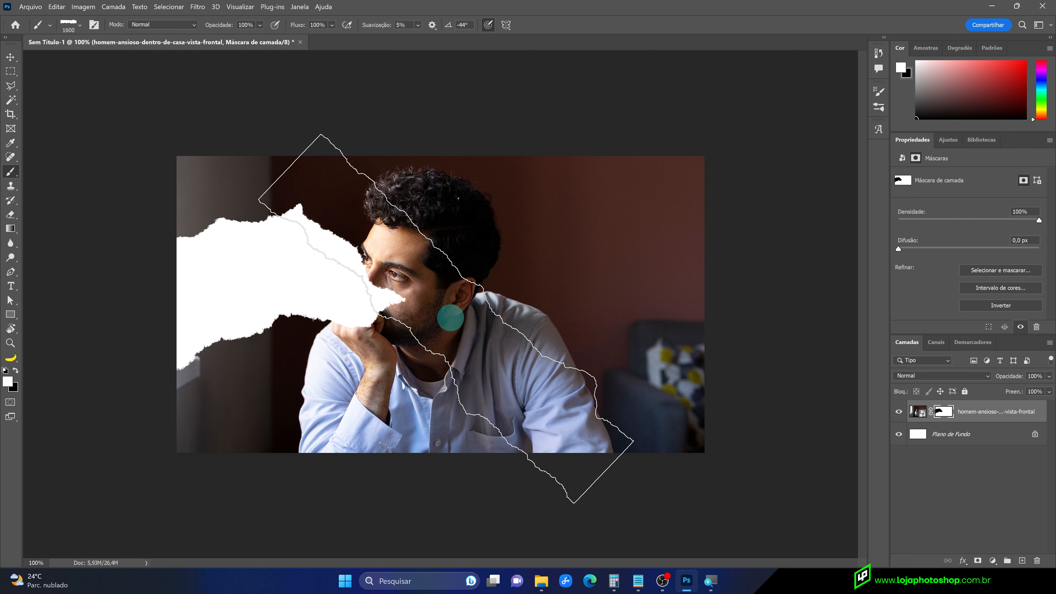
{"action": "left_click", "coordinate": [431, 303]}
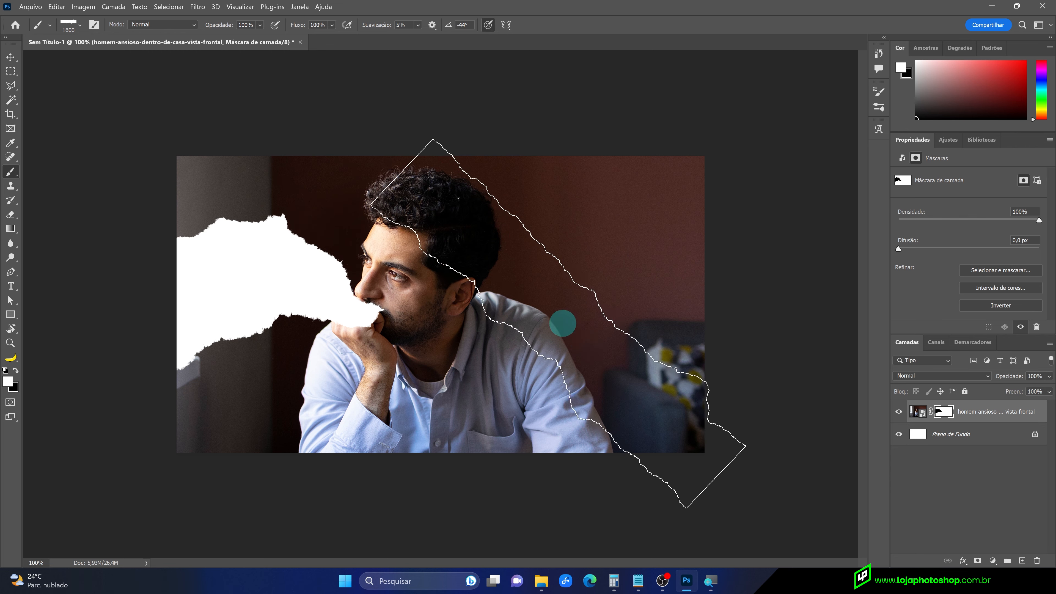
Trim the tear's right edge away from the man's face and hand with white stamps at brush angles of -96° and -110°
{"action": "right_click", "coordinate": [535, 299]}
{"action": "left_click_drag", "start_coordinate": [563, 238], "coordinate": [555, 239]}
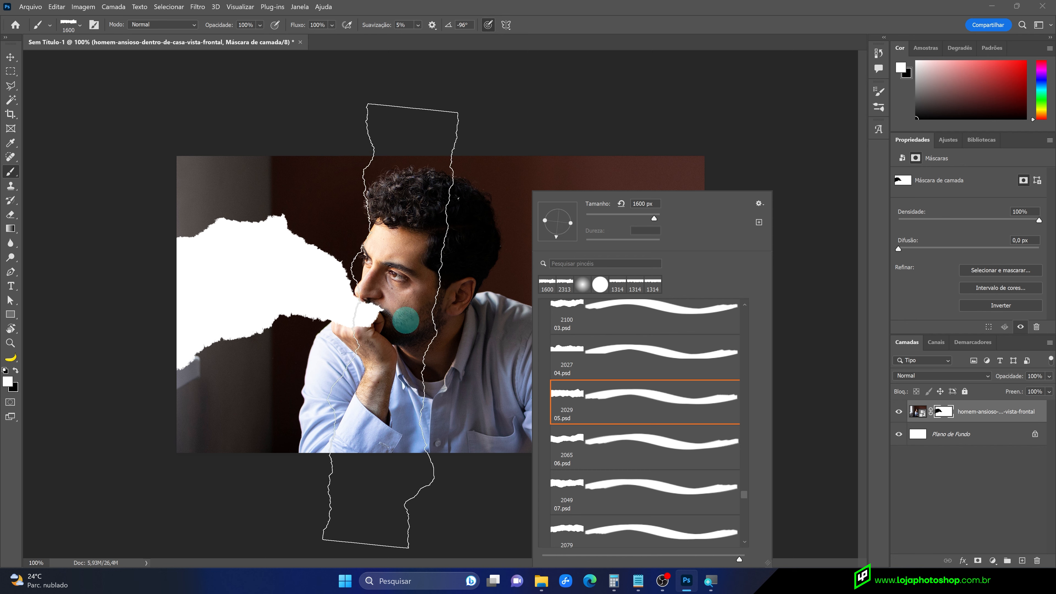
{"action": "left_click", "coordinate": [363, 324]}
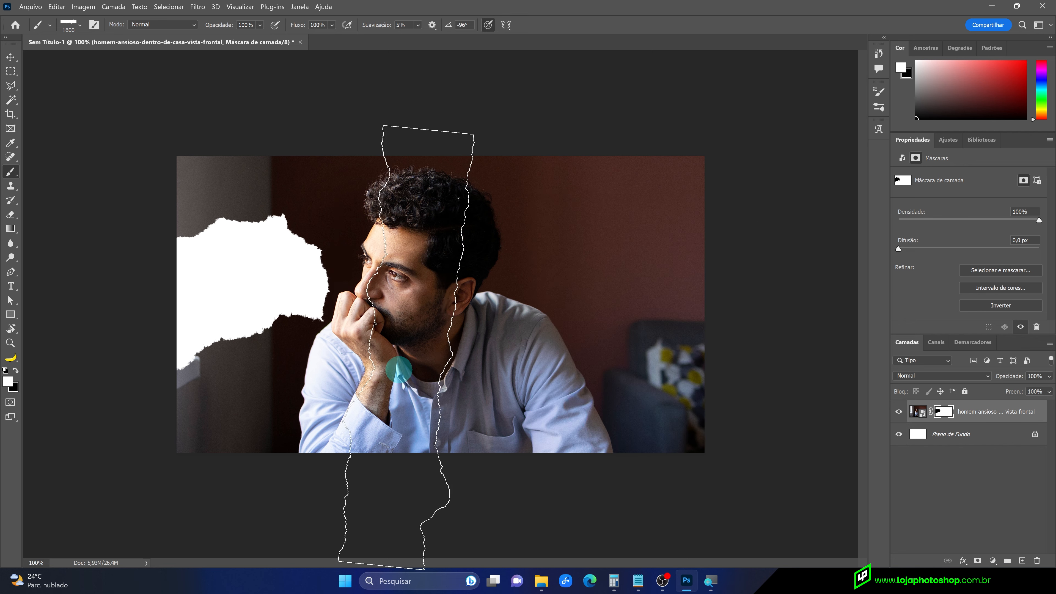
{"action": "right_click", "coordinate": [478, 291]}
{"action": "left_click_drag", "start_coordinate": [460, 238], "coordinate": [458, 238]}
{"action": "left_click", "coordinate": [353, 339]}
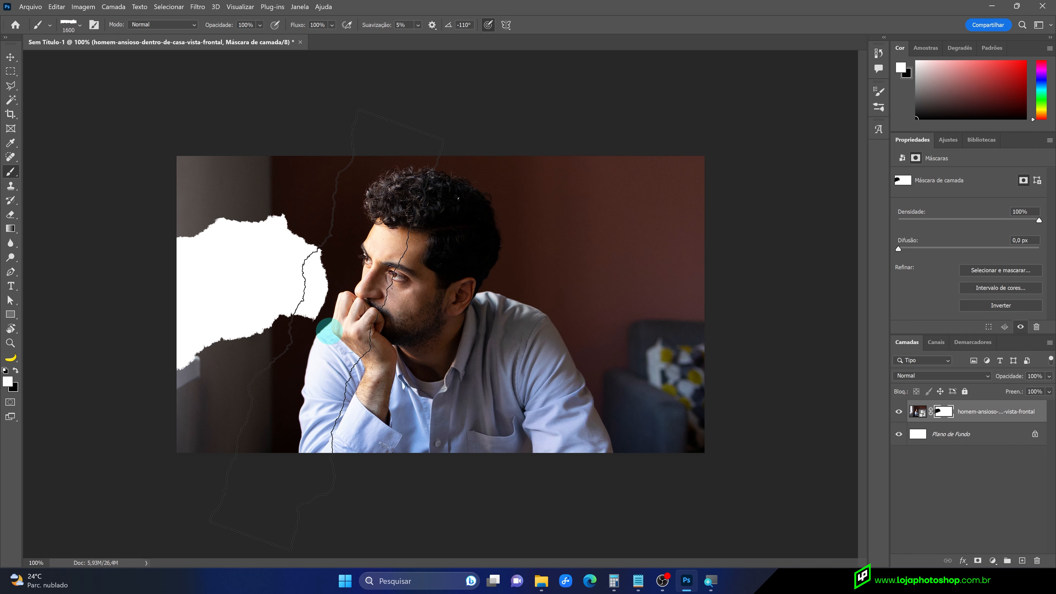
{"action": "left_click", "coordinate": [313, 280]}
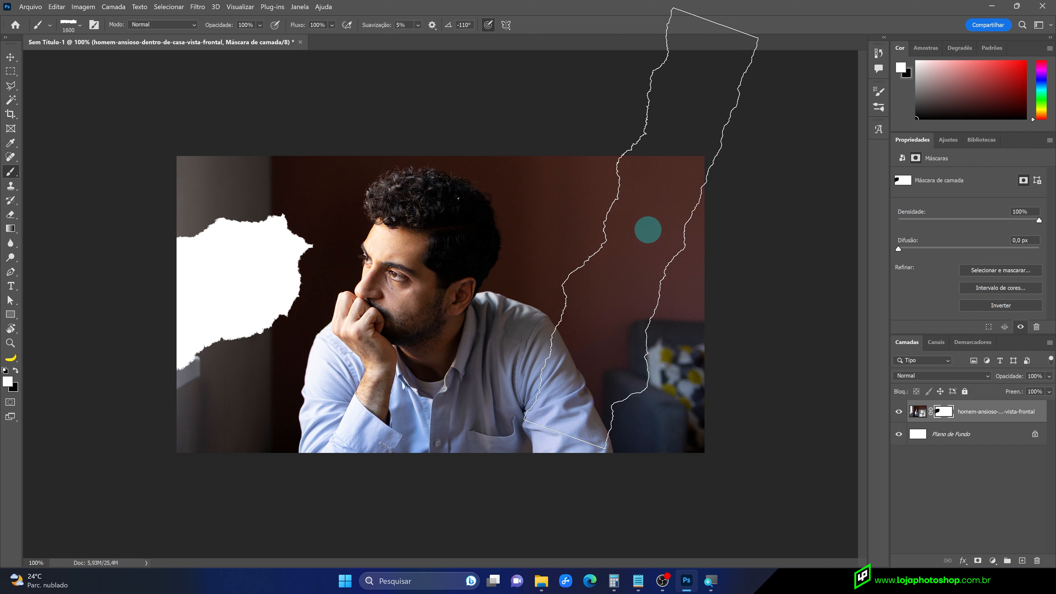
Make black the foreground colour and choose the 09.psd torn-paper brush preset
{"action": "right_click", "coordinate": [511, 275]}
{"action": "left_click", "coordinate": [20, 373]}
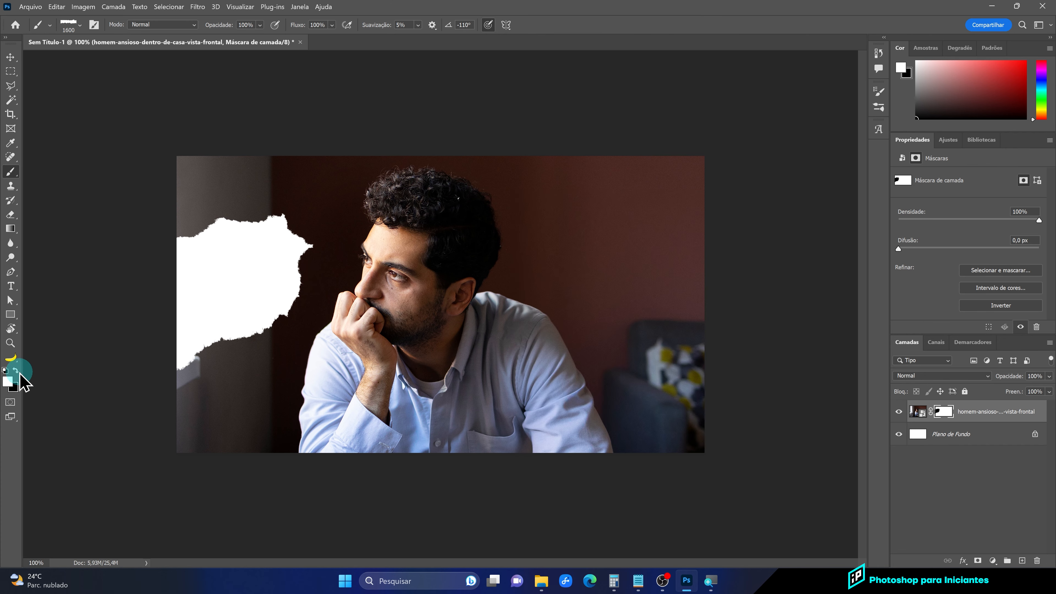
{"action": "right_click", "coordinate": [523, 318]}
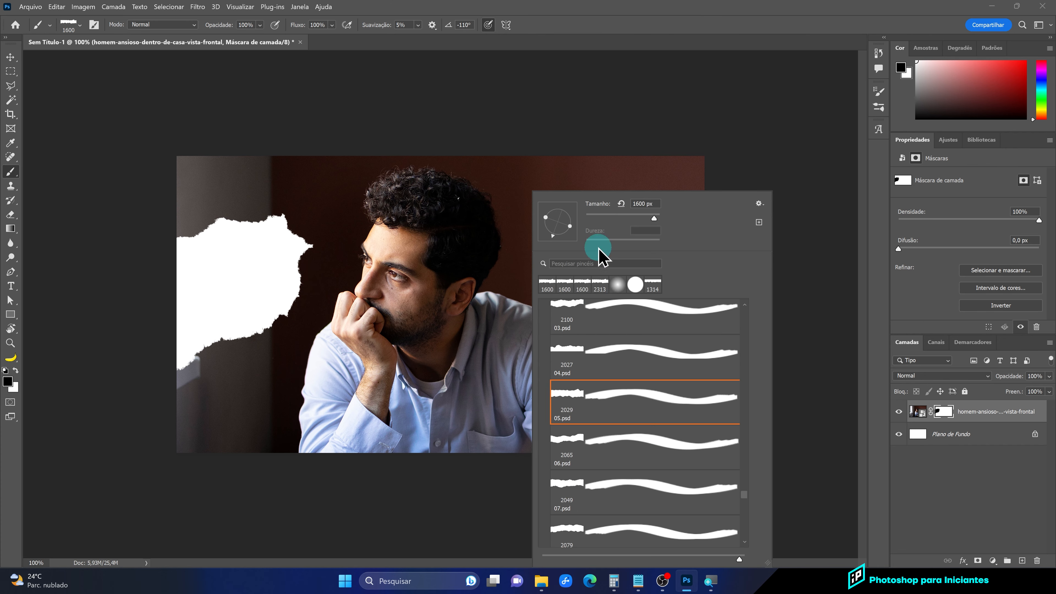
{"action": "scroll", "coordinate": [616, 456], "scroll_direction": "down", "scroll_amount": 1}
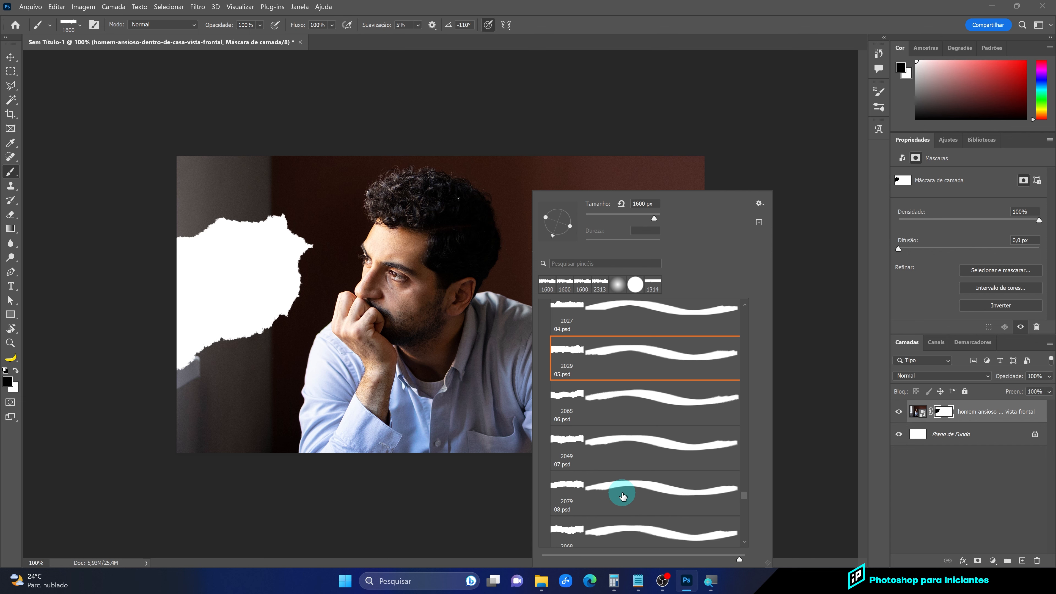
{"action": "left_click", "coordinate": [627, 538]}
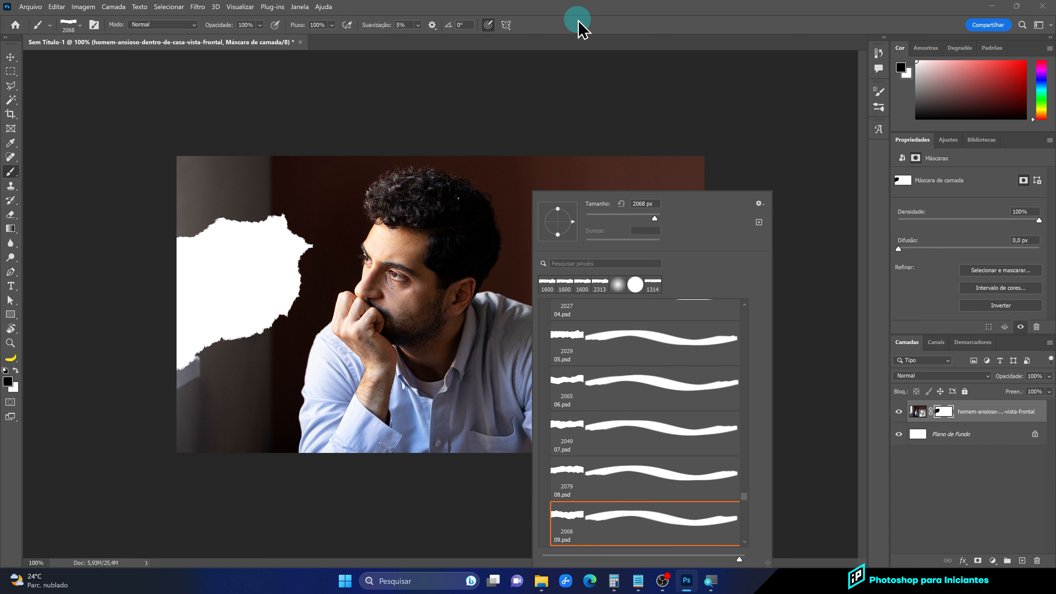
{"action": "left_click", "coordinate": [574, 36]}
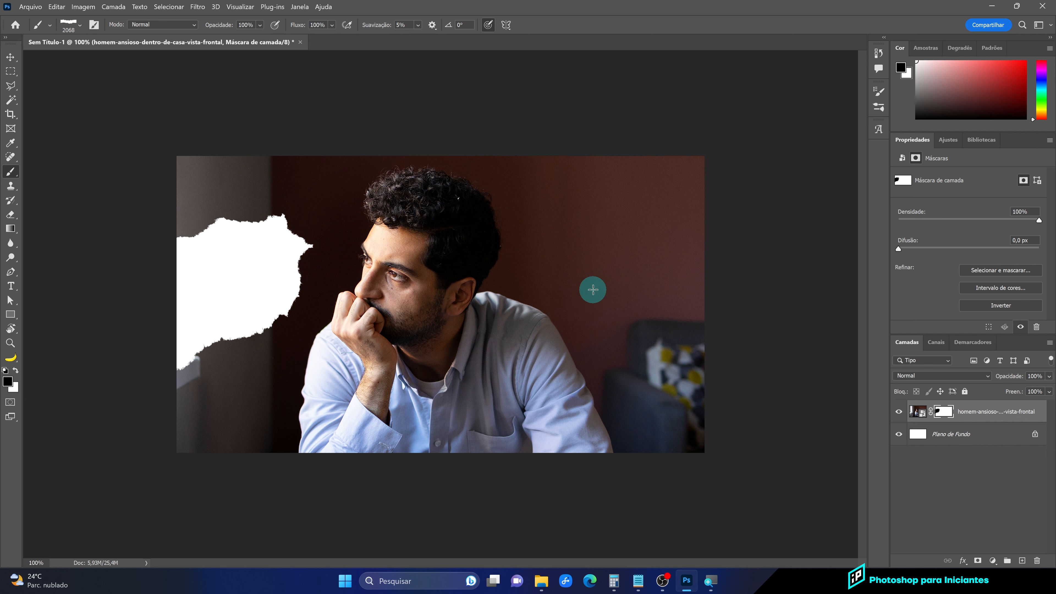
Set the brush to 2600 px and -37°, and stamp a torn strip in black on the mask across the photo's upper right
{"action": "scroll", "coordinate": [591, 297], "scroll_direction": "down", "scroll_amount": 3}
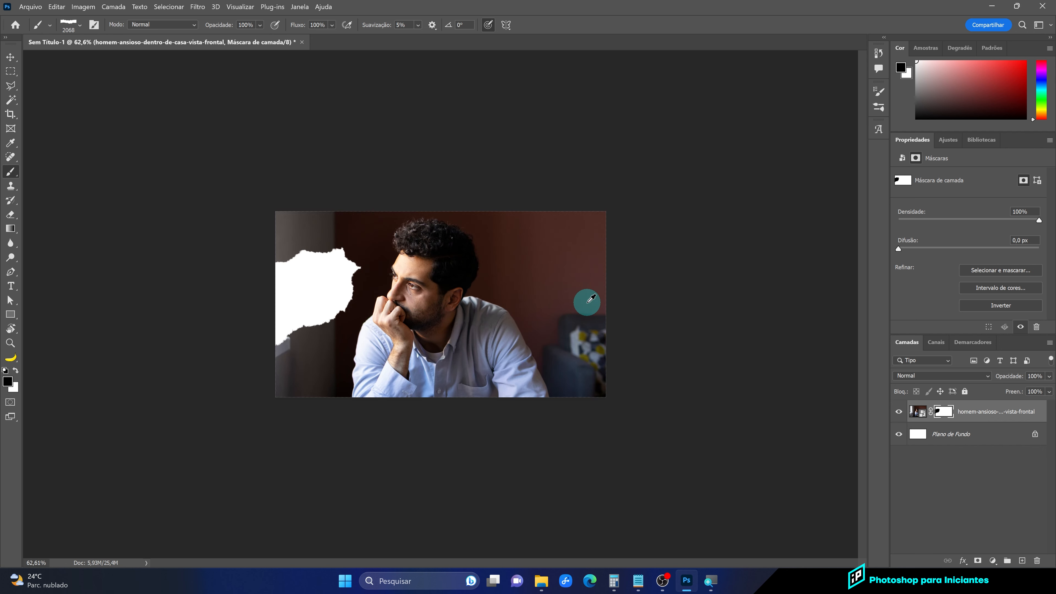
{"action": "key", "text": "bracketright"}
{"action": "key", "text": "bracketright"}
{"action": "key", "text": "bracketright"}
{"action": "key", "text": "bracketright"}
{"action": "key", "text": "bracketright"}
{"action": "key", "text": "bracketright"}
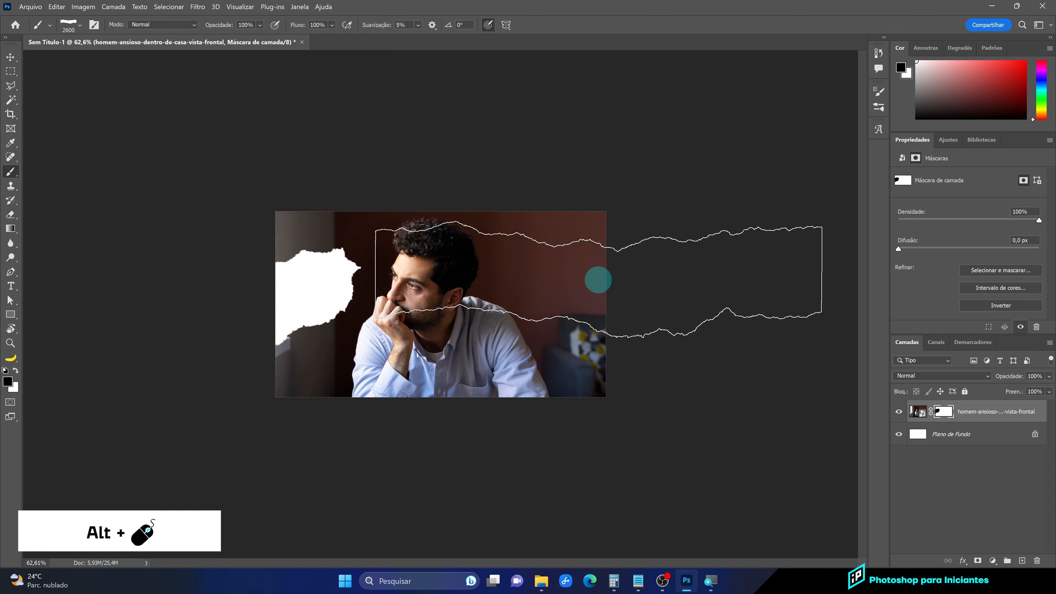
{"action": "right_click", "coordinate": [509, 276]}
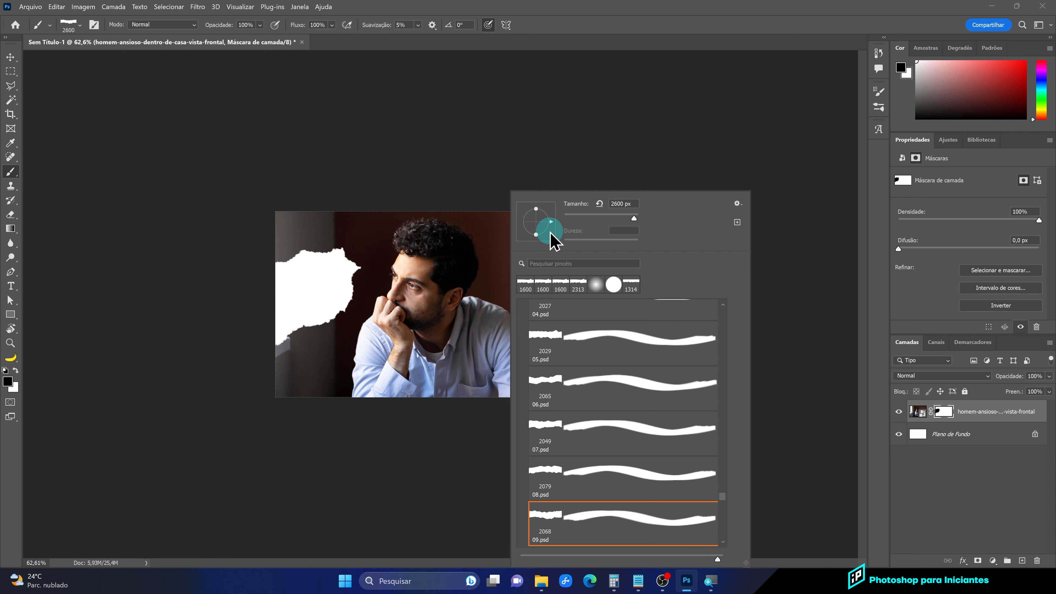
{"action": "left_click", "coordinate": [579, 21]}
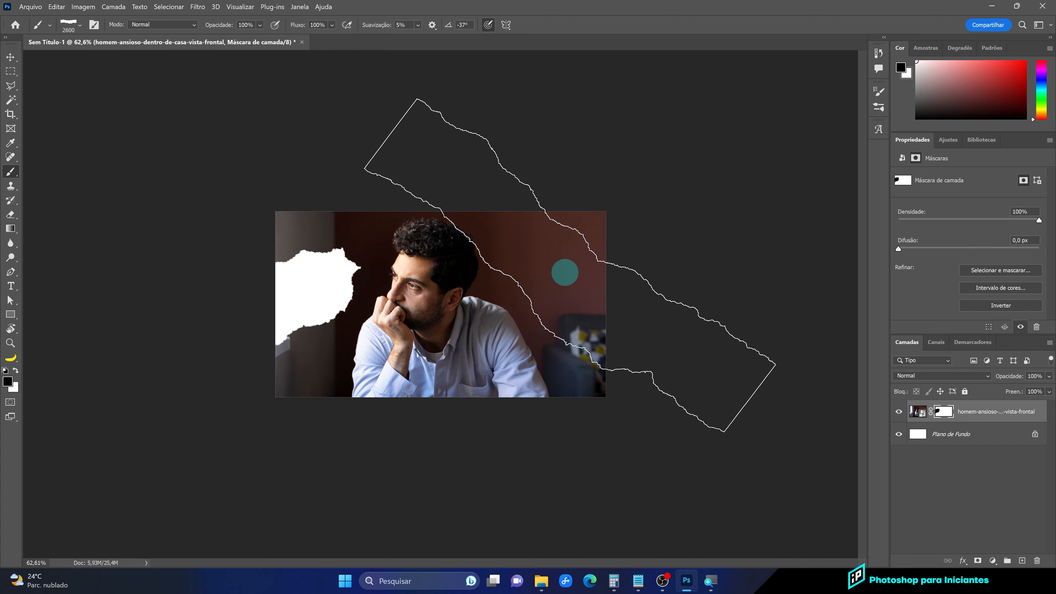
{"action": "left_click_drag", "start_coordinate": [572, 263], "coordinate": [619, 277]}
Make white the foreground colour, try a stamp on the mask over the man at -37°, and undo it
{"action": "right_click", "coordinate": [402, 278]}
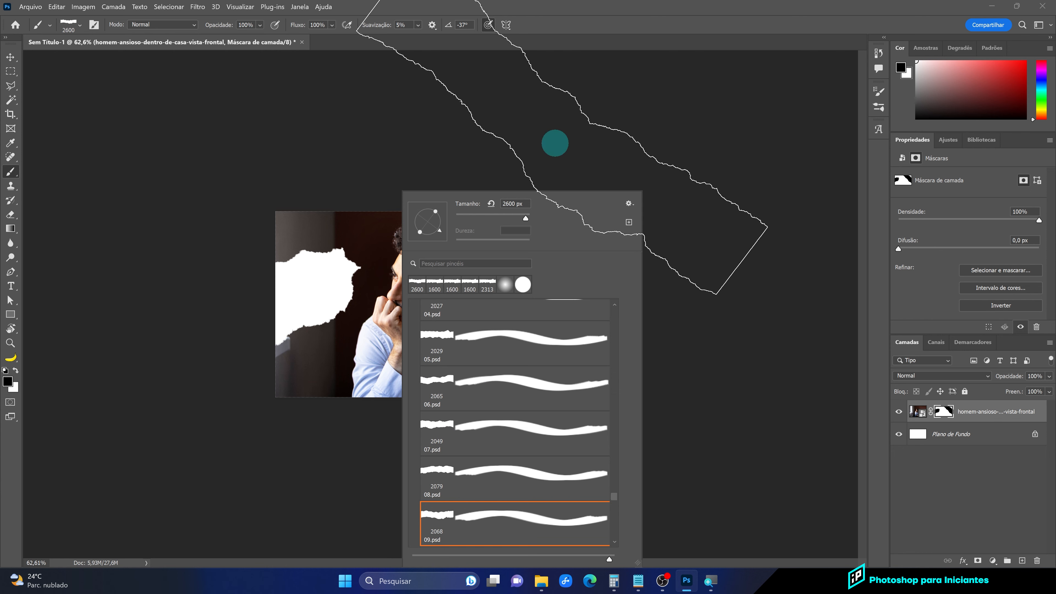
{"action": "left_click", "coordinate": [573, 15]}
{"action": "left_click", "coordinate": [15, 370]}
{"action": "right_click", "coordinate": [485, 304]}
{"action": "left_click", "coordinate": [402, 296]}
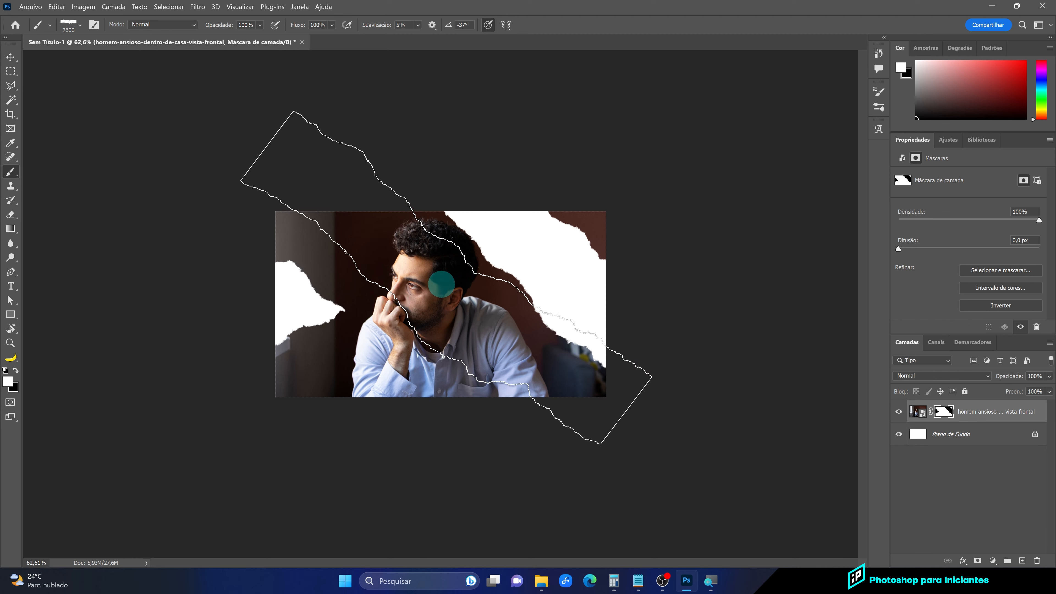
{"action": "key", "text": "ctrl+z"}
Rotate the brush to 109° and stamp white on the mask to trim the side of the right-hand tear nearest the man
{"action": "right_click", "coordinate": [469, 252]}
{"action": "left_click_drag", "start_coordinate": [518, 206], "coordinate": [516, 205]}
{"action": "left_click", "coordinate": [566, 86]}
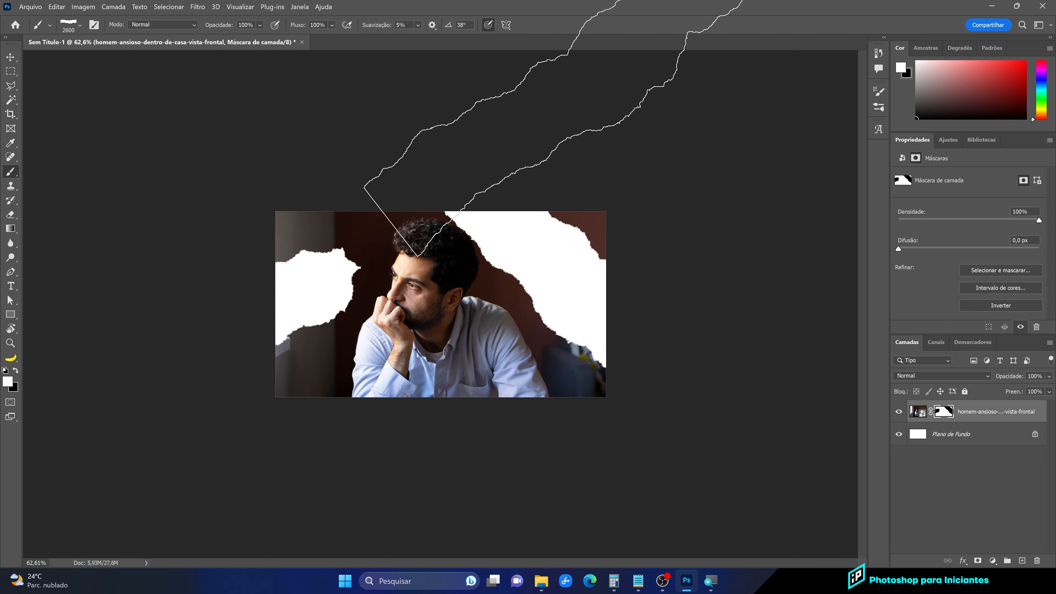
{"action": "left_click", "coordinate": [591, 104]}
{"action": "right_click", "coordinate": [536, 161]}
{"action": "right_click", "coordinate": [475, 265]}
{"action": "left_click_drag", "start_coordinate": [513, 213], "coordinate": [497, 206]}
{"action": "left_click", "coordinate": [427, 182]}
{"action": "left_click", "coordinate": [483, 265]}
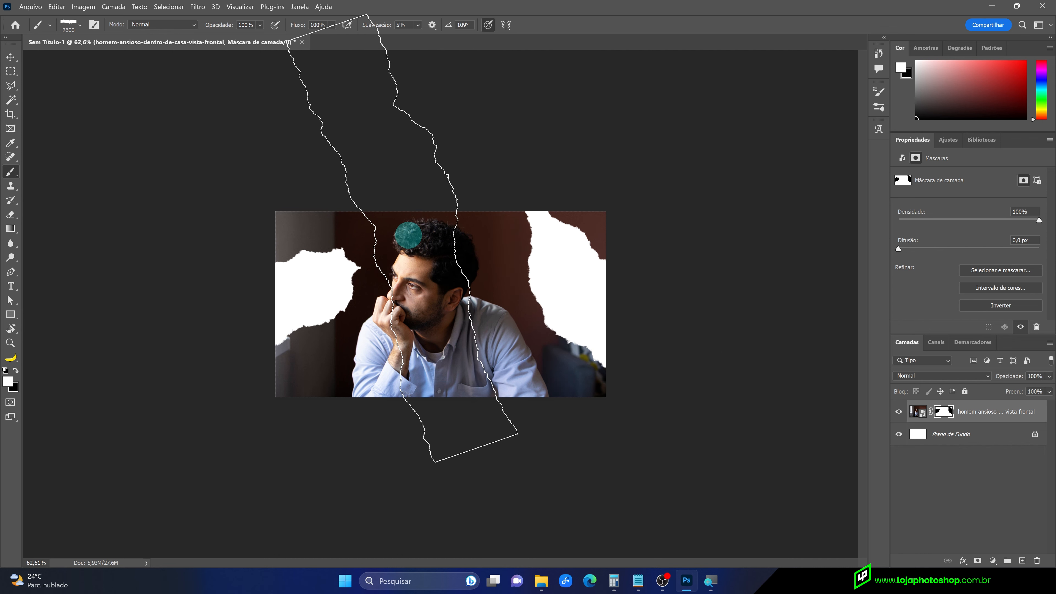
{"action": "scroll", "coordinate": [473, 282], "scroll_direction": "up", "scroll_amount": 3}
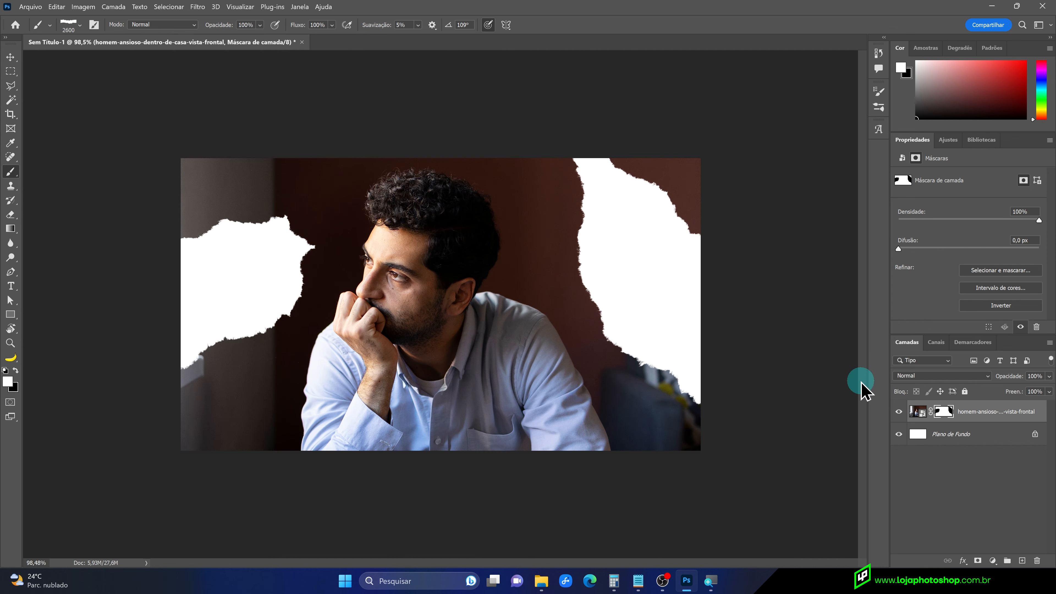
Reduce the brush to 882 px, try a black stamp on the mask over the man's shoulder at 109°, and undo it
{"action": "left_click_drag", "start_coordinate": [578, 310], "coordinate": [423, 313]}
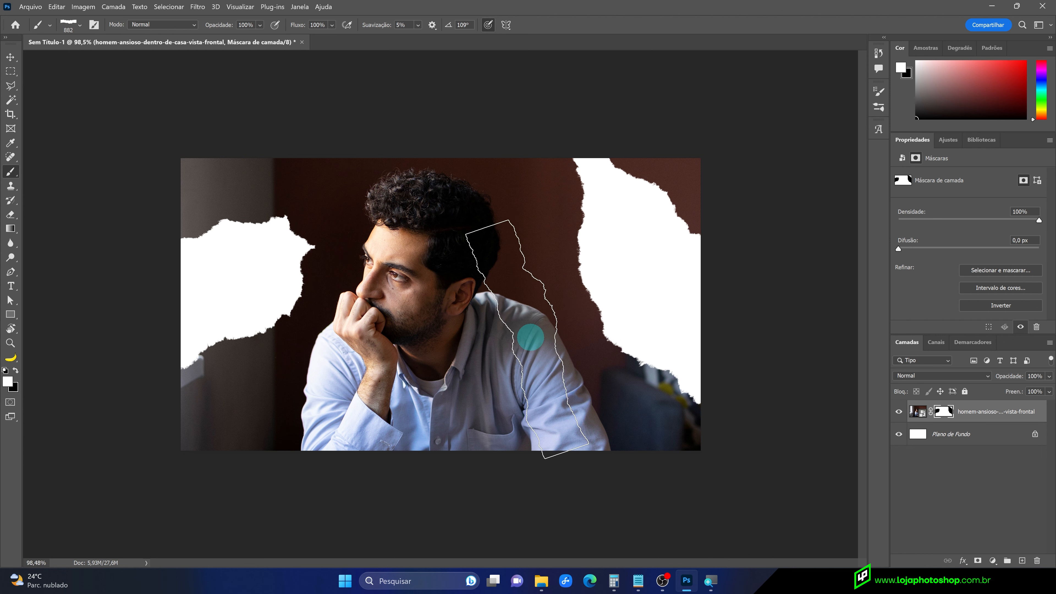
{"action": "key", "text": "x"}
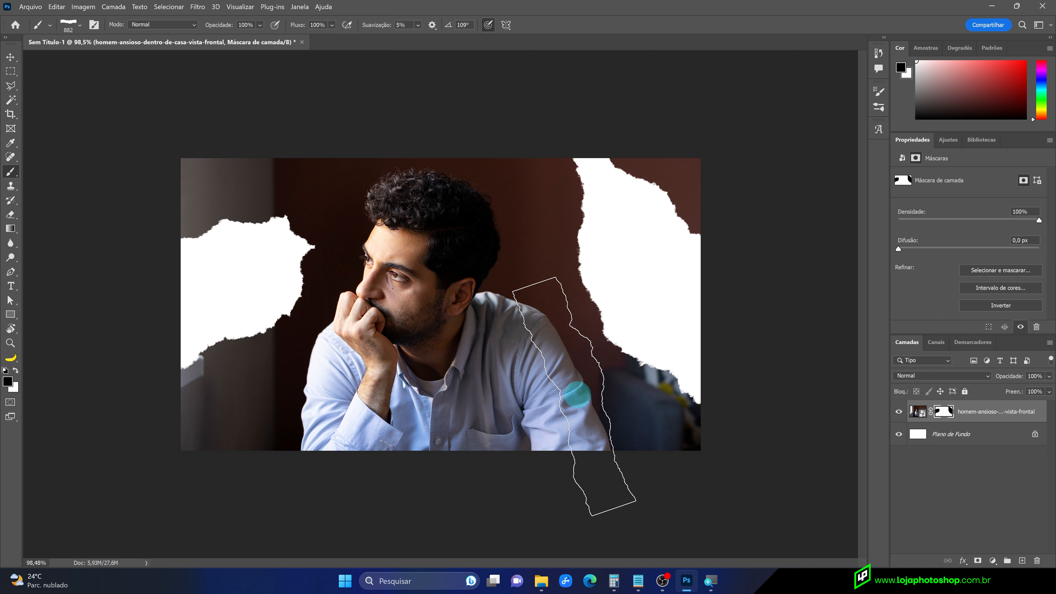
{"action": "key", "text": "x"}
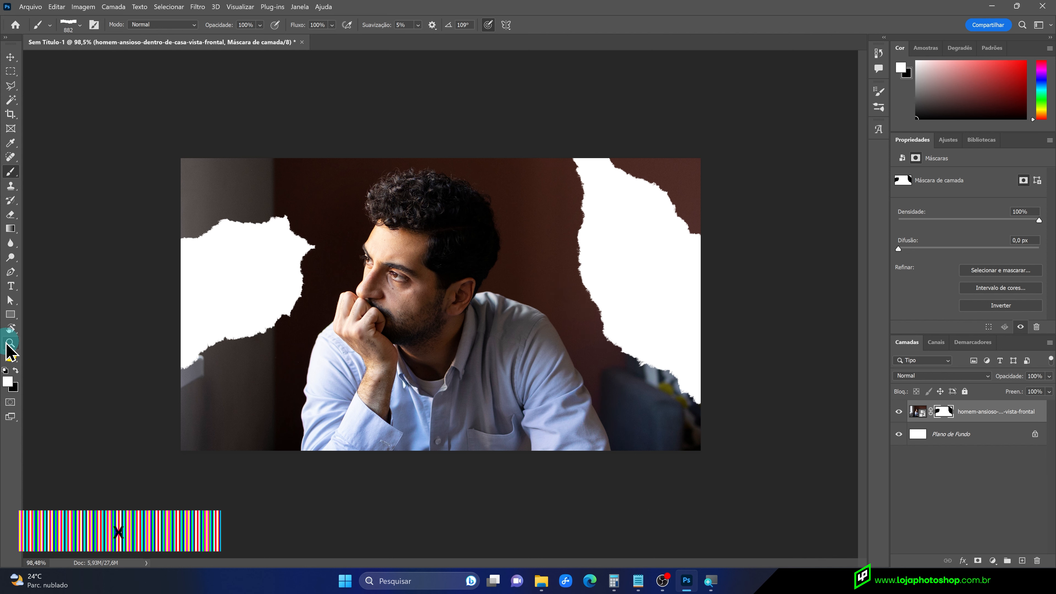
{"action": "key", "text": "x"}
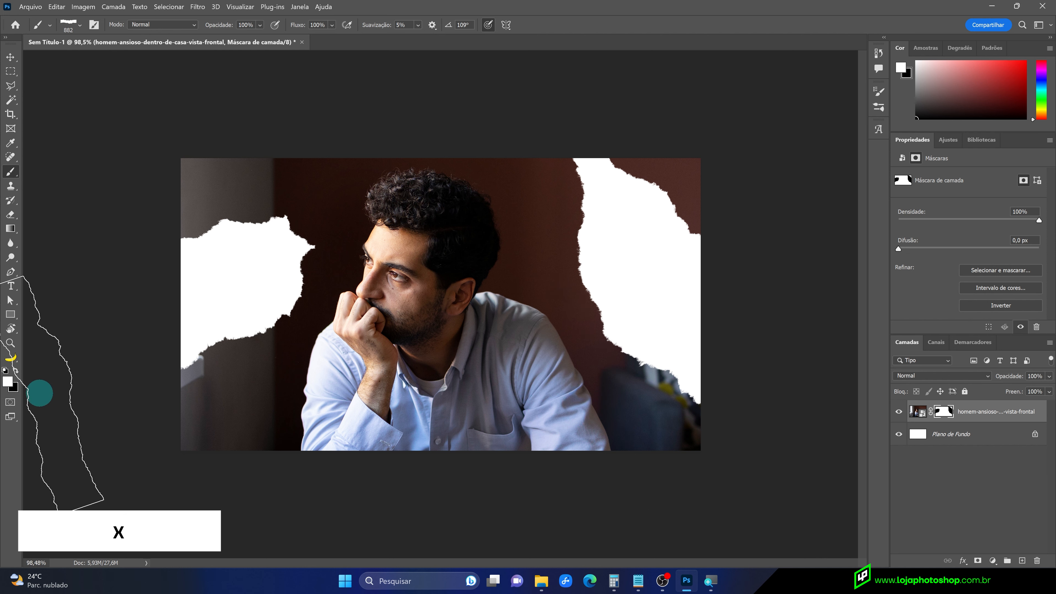
{"action": "left_click", "coordinate": [532, 362]}
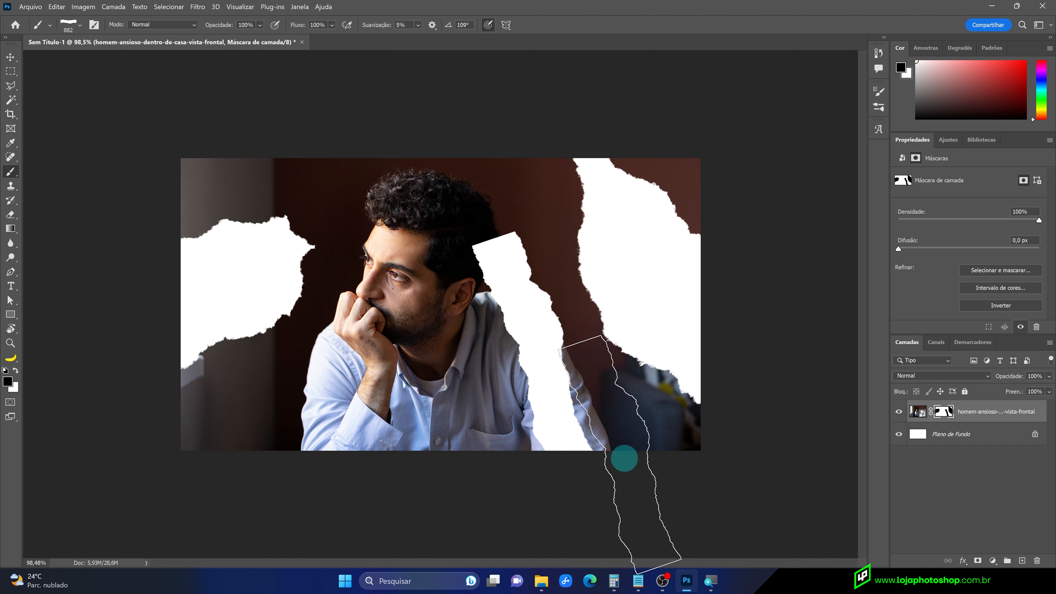
{"action": "key", "text": "ctrl+z"}
Rotate the brush to 84° and stamp a torn strip in black on the mask down the man's shoulder
{"action": "right_click", "coordinate": [518, 318]}
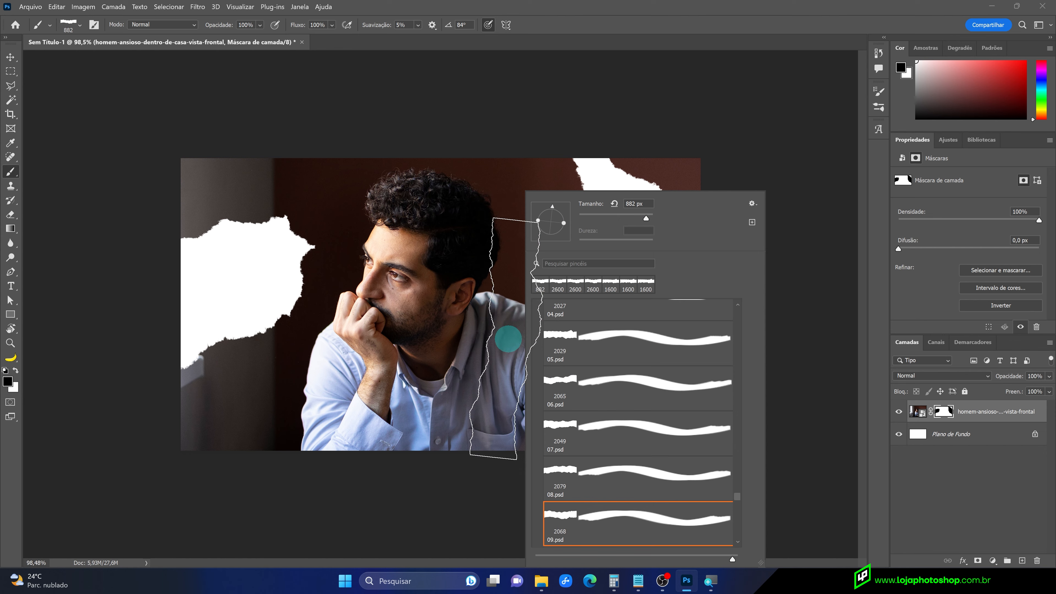
{"action": "left_click", "coordinate": [506, 338]}
{"action": "key", "text": "ctrl+z"}
{"action": "left_click", "coordinate": [519, 327]}
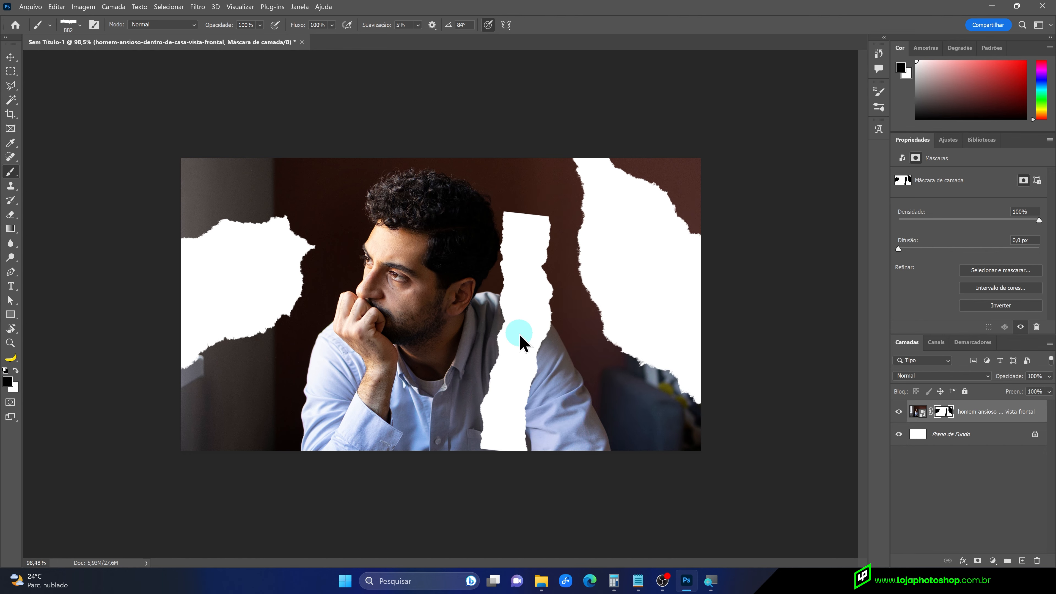
Make white the foreground colour, rotate the brush to 36°, and stamp the mask to trim the upper end of the shoulder tear
{"action": "right_click", "coordinate": [603, 305]}
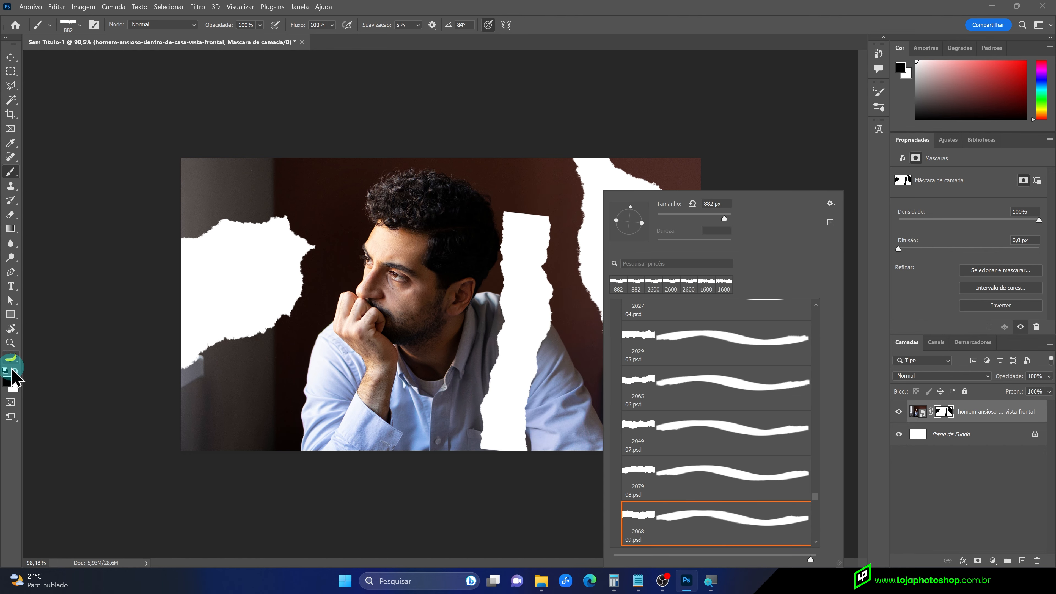
{"action": "left_click", "coordinate": [16, 370]}
{"action": "right_click", "coordinate": [446, 329]}
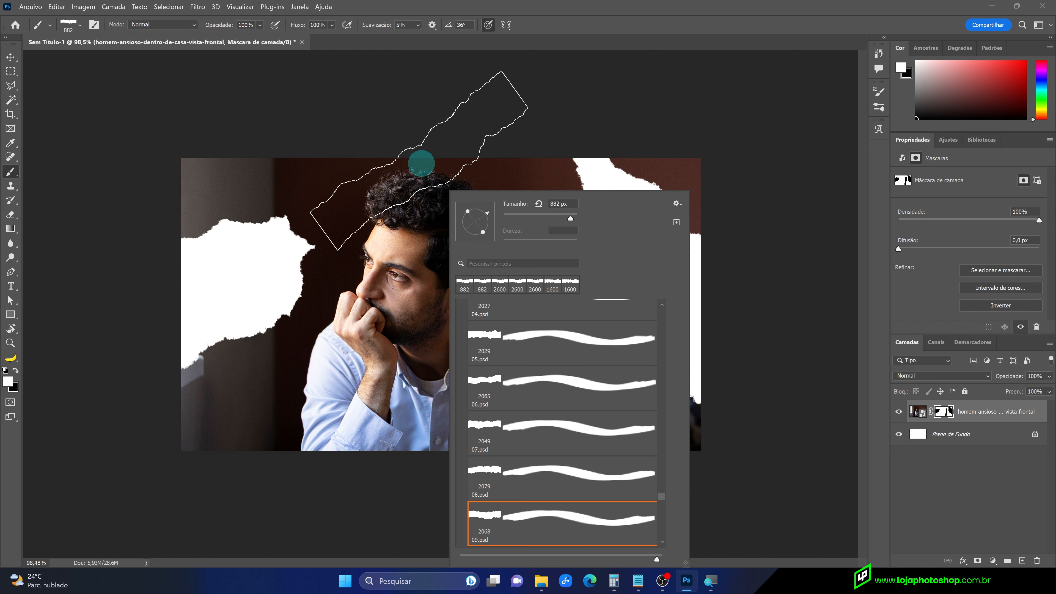
{"action": "left_click", "coordinate": [419, 177]}
{"action": "left_click", "coordinate": [454, 278]}
{"action": "left_click", "coordinate": [436, 372]}
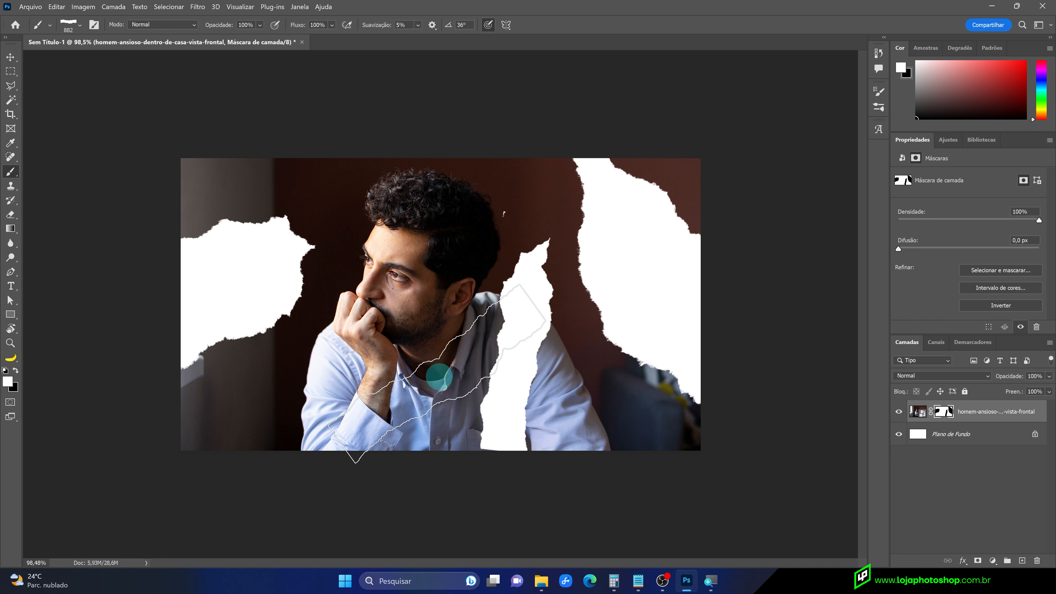
{"action": "left_click", "coordinate": [436, 302]}
Rotate the brush to 98° and stamp white on the mask to trim the side of the shoulder tear nearest the shirt collar
{"action": "right_click", "coordinate": [417, 264]}
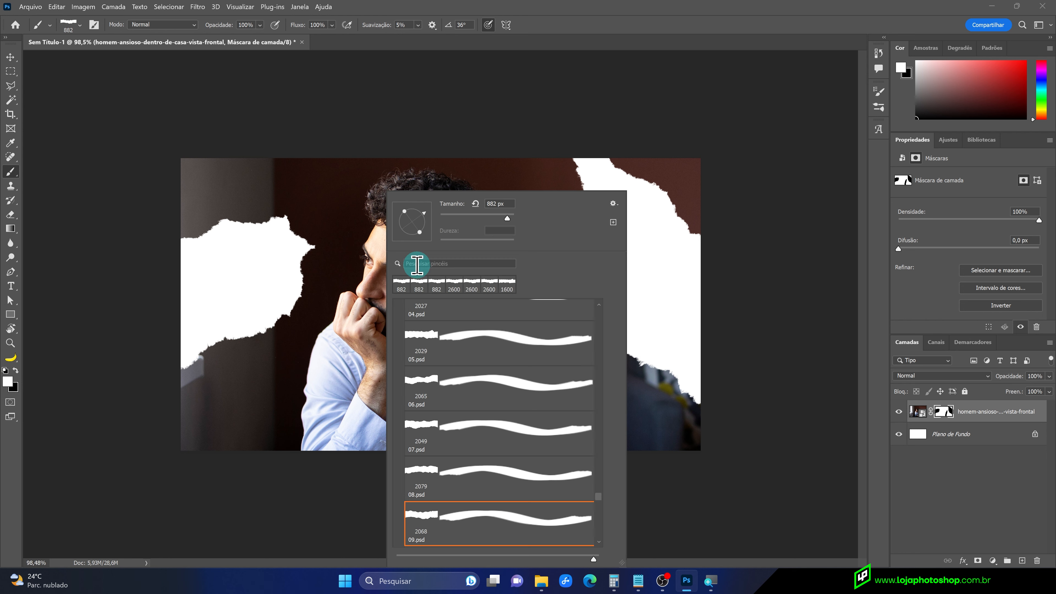
{"action": "left_click_drag", "start_coordinate": [412, 205], "coordinate": [409, 205]}
{"action": "left_click", "coordinate": [366, 173]}
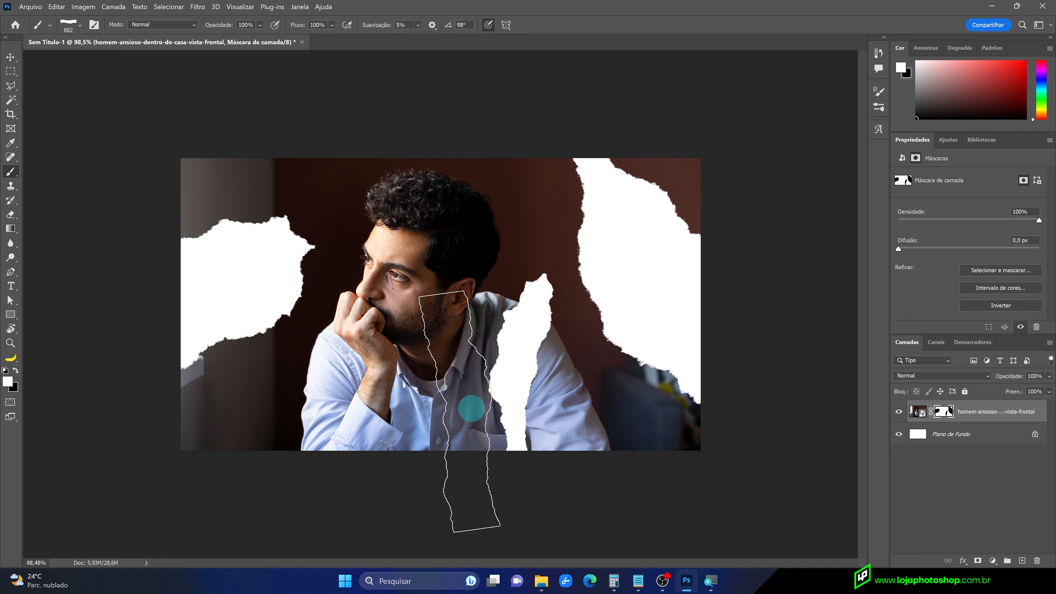
{"action": "scroll", "coordinate": [455, 389], "scroll_direction": "up", "scroll_amount": 1}
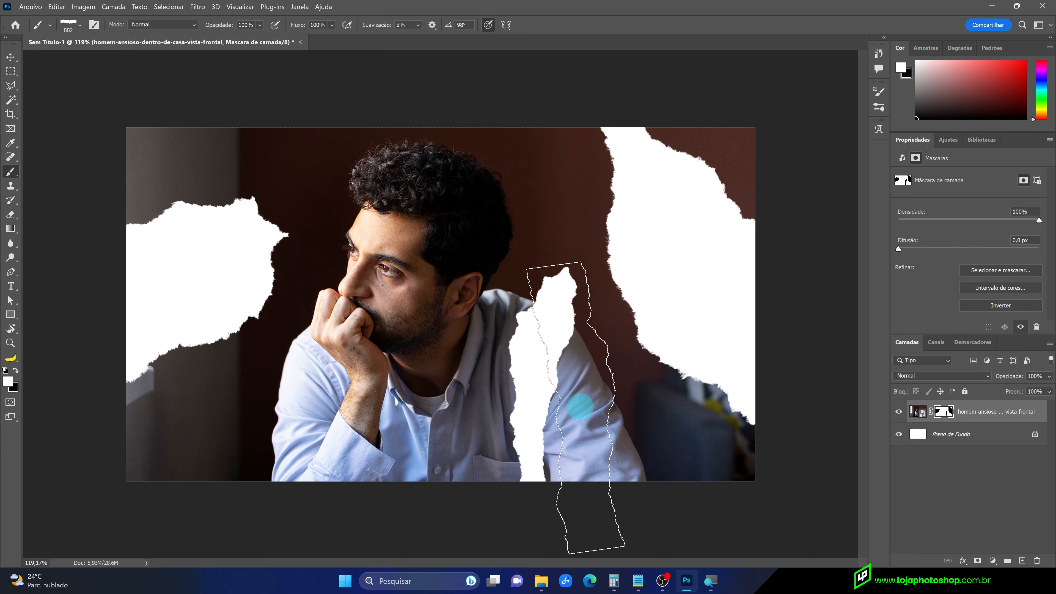
{"action": "left_click", "coordinate": [955, 437]}
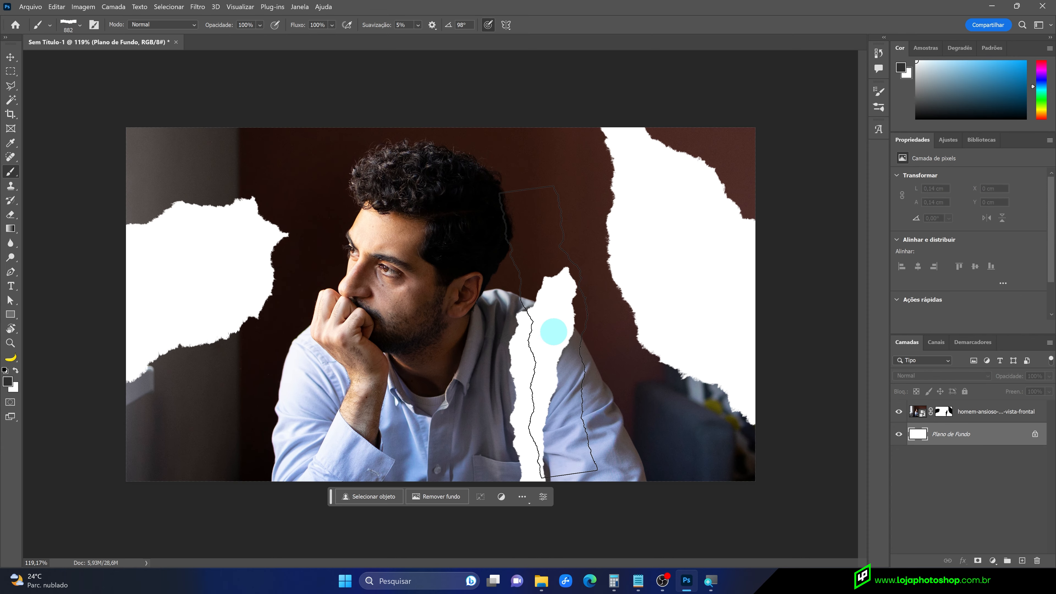
{"action": "left_click", "coordinate": [548, 582]}
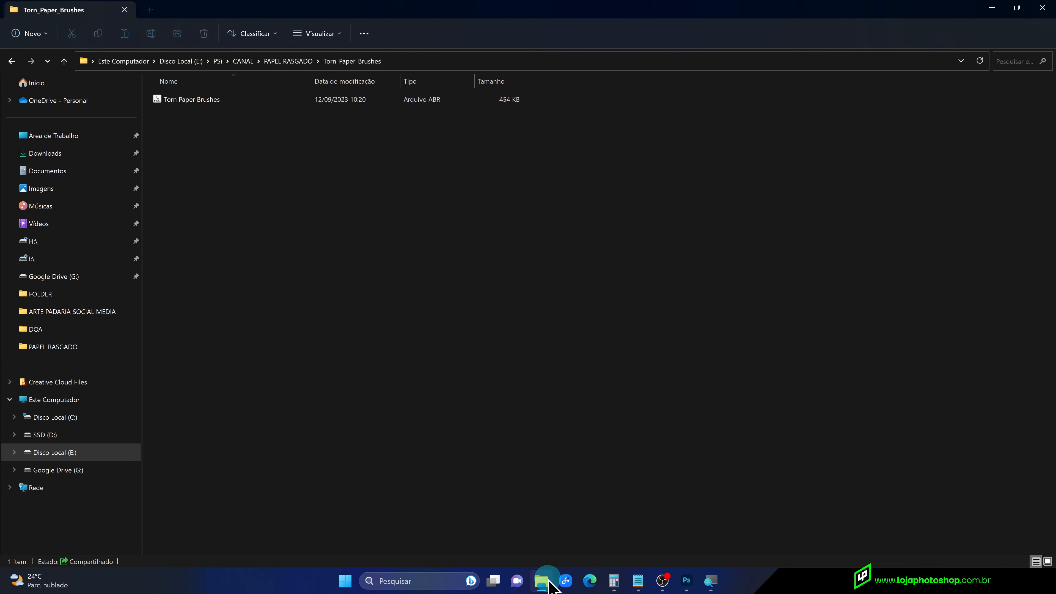
{"action": "left_click", "coordinate": [686, 580]}
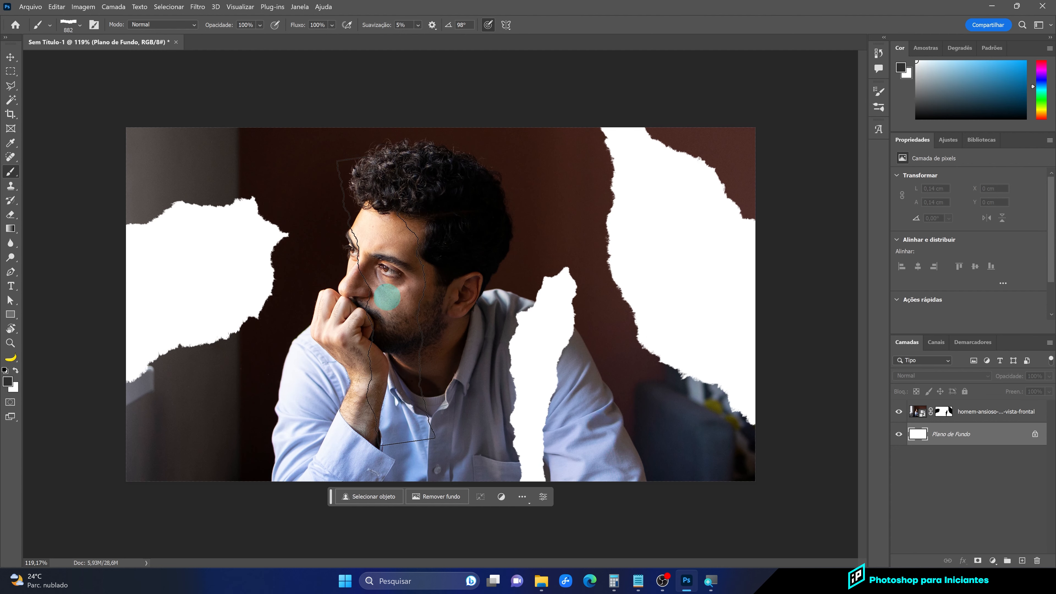
Duplicate the masked photo layer and delete the layer mask from the lower, original photo
{"action": "left_click", "coordinate": [975, 419]}
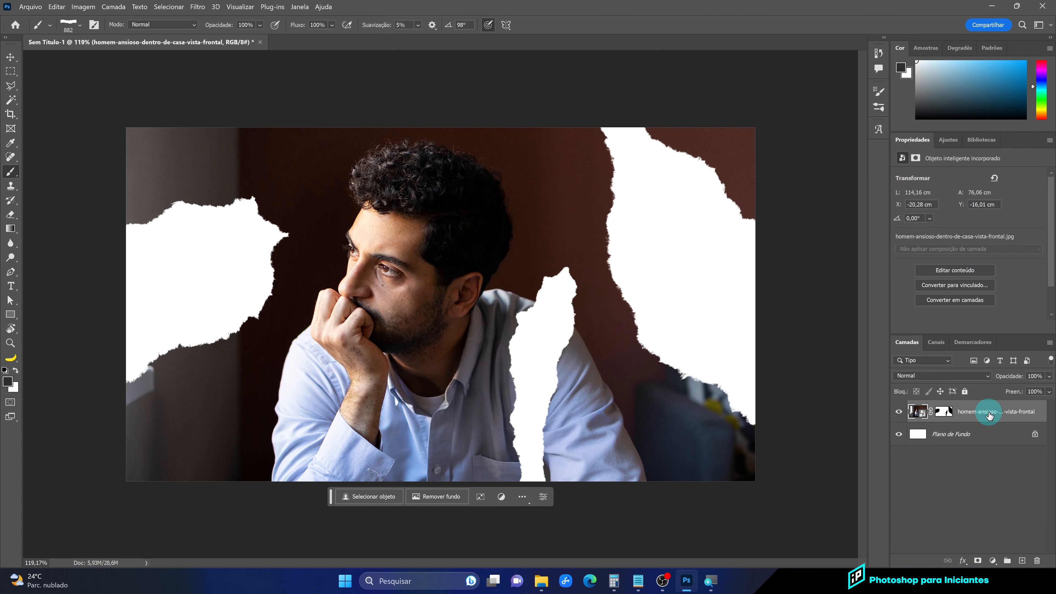
{"action": "key", "text": "ctrl+j"}
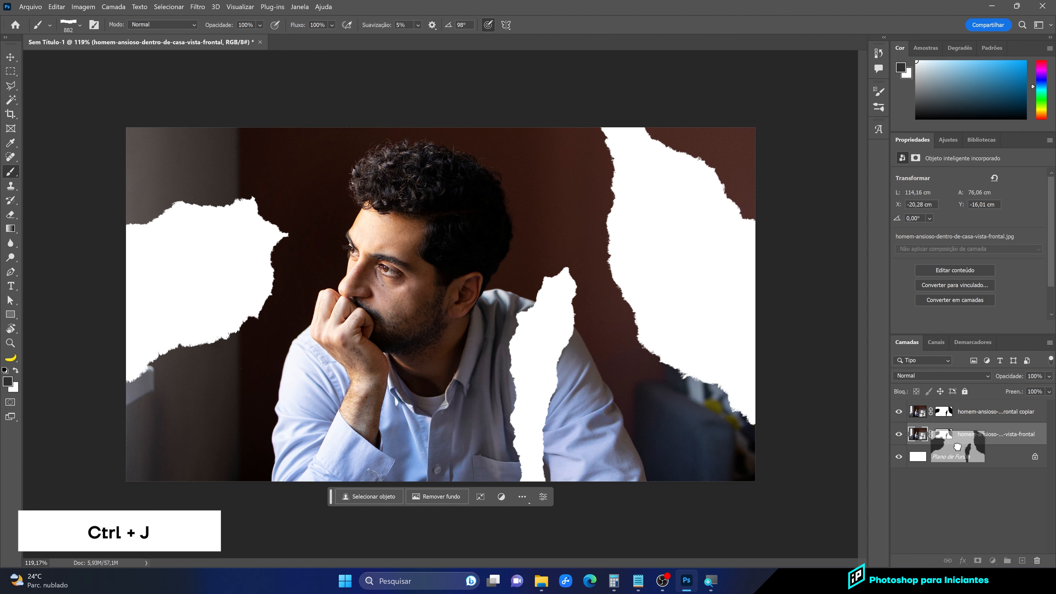
{"action": "left_click", "coordinate": [944, 435]}
{"action": "key", "text": "Delete"}
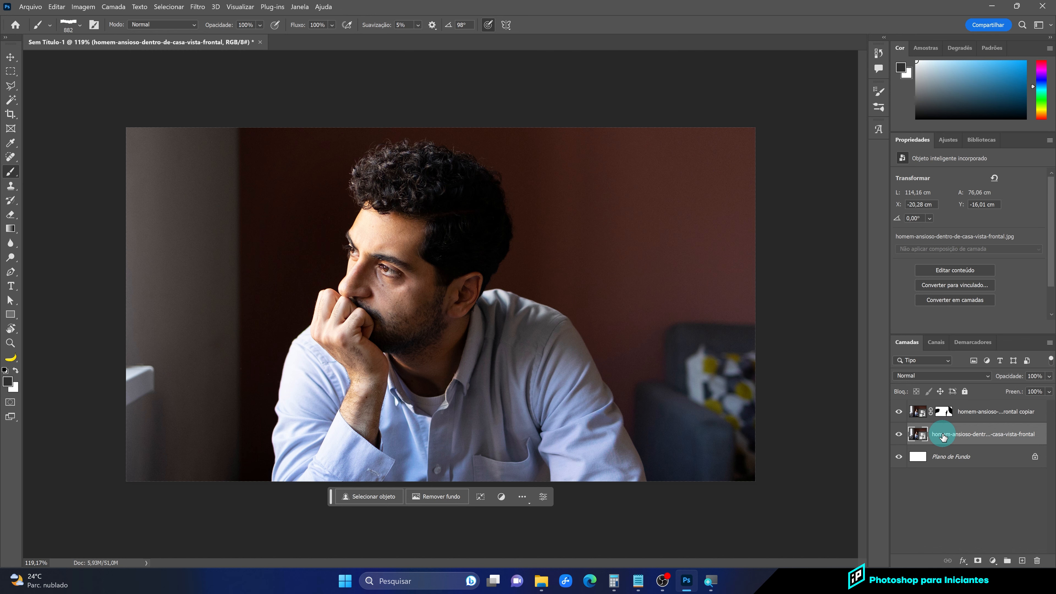
Enlarge the unmasked lower photo to about 452% and position the man's face behind the tear on the left side
{"action": "key", "text": "ctrl+t"}
{"action": "key", "text": "ctrl+0"}
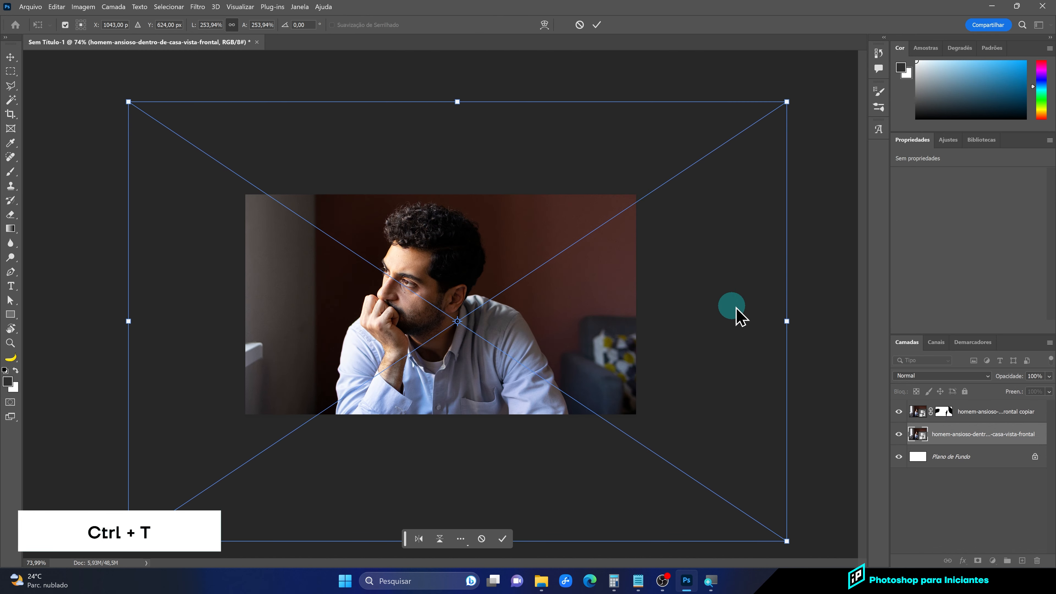
{"action": "left_click_drag", "start_coordinate": [786, 321], "coordinate": [539, 318]}
{"action": "left_click_drag", "start_coordinate": [539, 184], "coordinate": [805, 68]}
{"action": "left_click_drag", "start_coordinate": [622, 200], "coordinate": [484, 283]}
{"action": "left_click_drag", "start_coordinate": [665, 318], "coordinate": [830, 311]}
{"action": "left_click_drag", "start_coordinate": [414, 291], "coordinate": [463, 302]}
{"action": "scroll", "coordinate": [490, 327], "scroll_direction": "down", "scroll_amount": 5}
{"action": "left_click_drag", "start_coordinate": [716, 324], "coordinate": [766, 324]}
{"action": "mouse_move", "coordinate": [362, 292]}
{"action": "left_mouse_down"}
{"action": "mouse_move", "coordinate": [375, 296]}
{"action": "mouse_move", "coordinate": [357, 295]}
{"action": "left_mouse_up"}
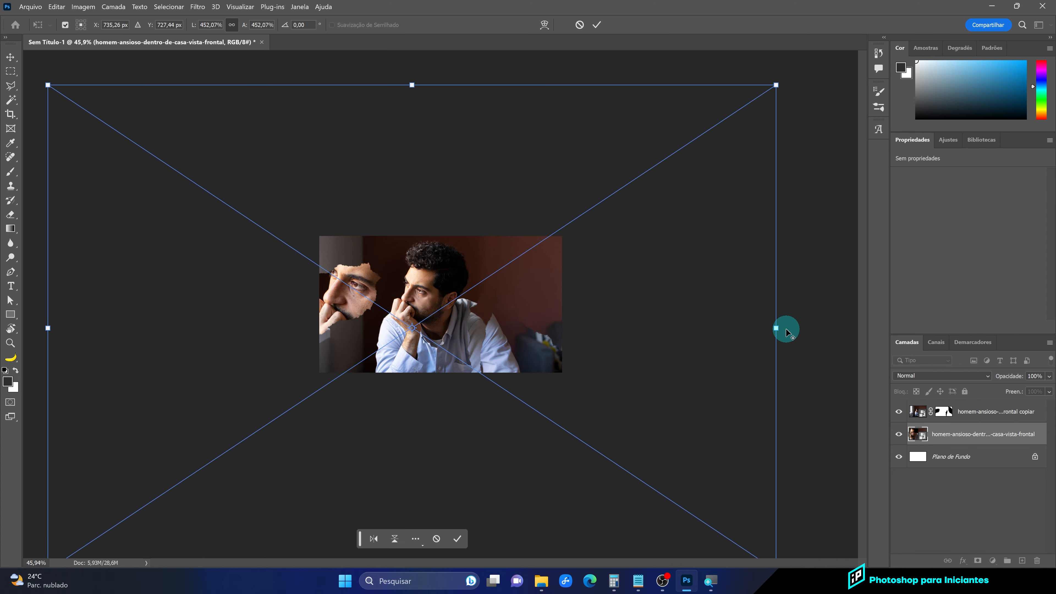
Enlarge the lower photo further to about 213 cm wide, apply the transform, and nudge the face into place in the left-hand tear
{"action": "left_click_drag", "start_coordinate": [778, 329], "coordinate": [791, 329]}
{"action": "left_click_drag", "start_coordinate": [601, 326], "coordinate": [606, 344]}
{"action": "key", "text": "Return"}
{"action": "scroll", "coordinate": [601, 330], "scroll_direction": "up", "scroll_amount": 5}
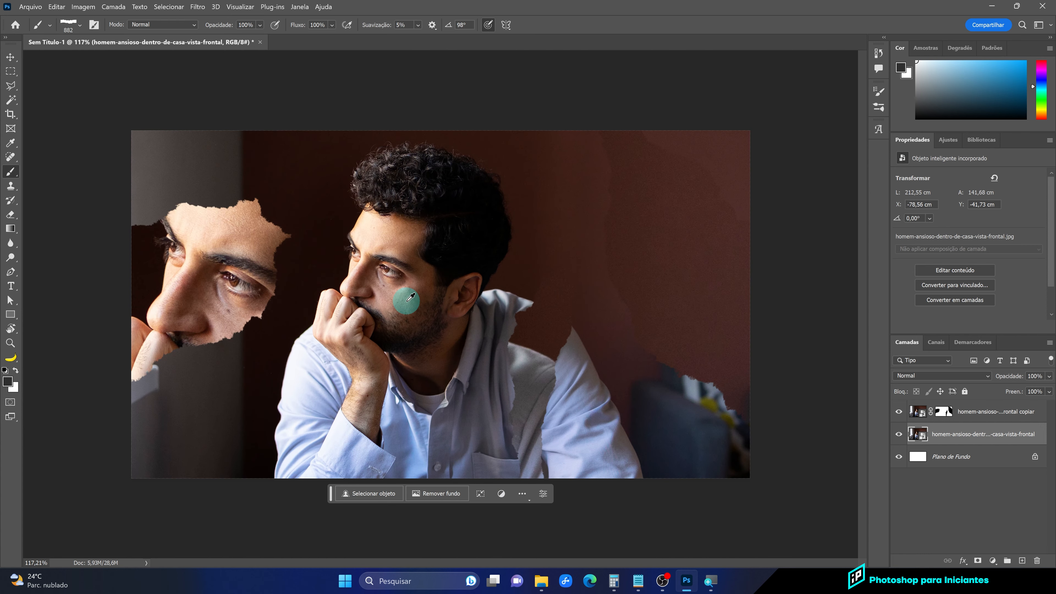
{"action": "key", "text": "v"}
{"action": "left_click_drag", "start_coordinate": [258, 275], "coordinate": [256, 269]}
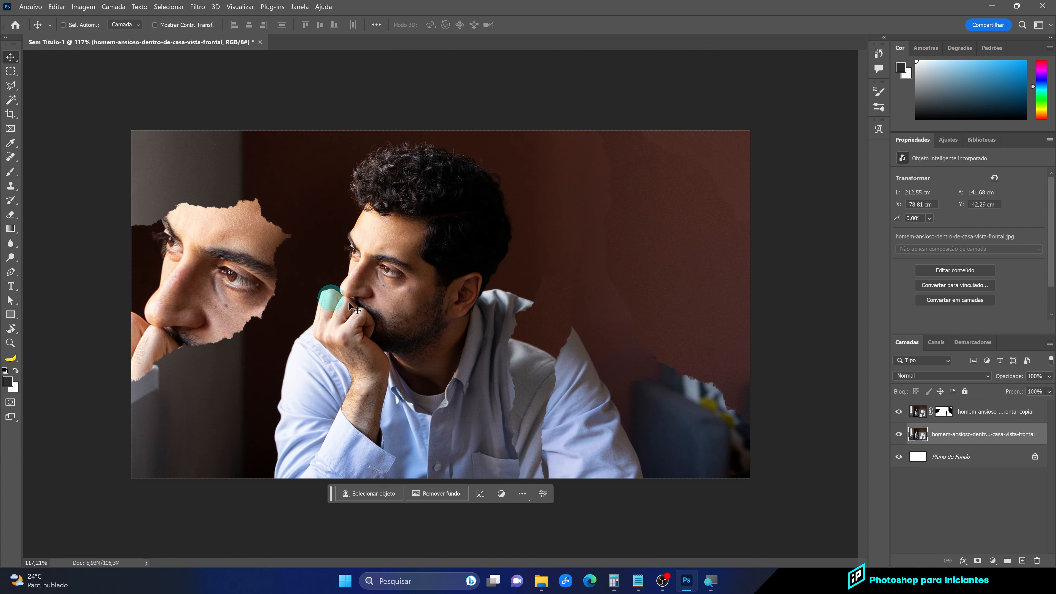
Turn the masked upper photo black and white with a Hue/Saturation adjustment at -100 saturation
{"action": "left_click", "coordinate": [989, 420]}
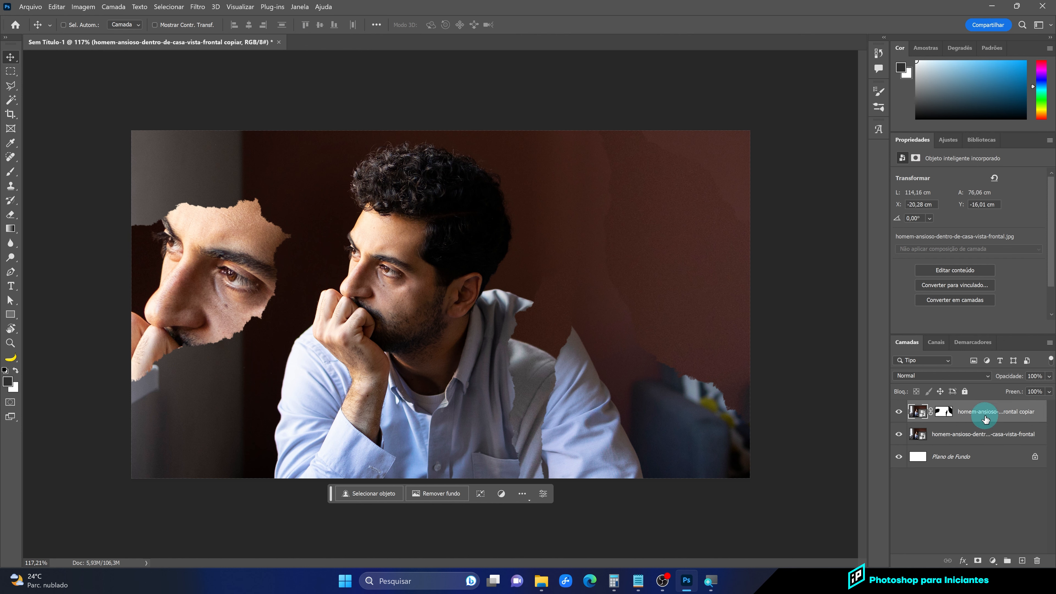
{"action": "key", "text": "ctrl+u"}
{"action": "left_click_drag", "start_coordinate": [496, 219], "coordinate": [419, 225]}
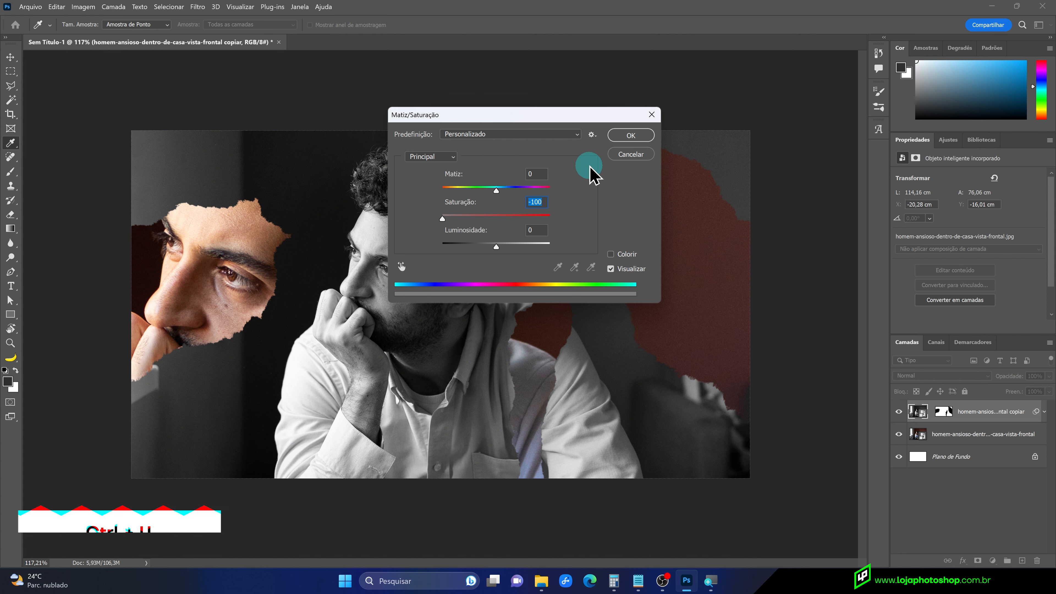
{"action": "left_click", "coordinate": [631, 135]}
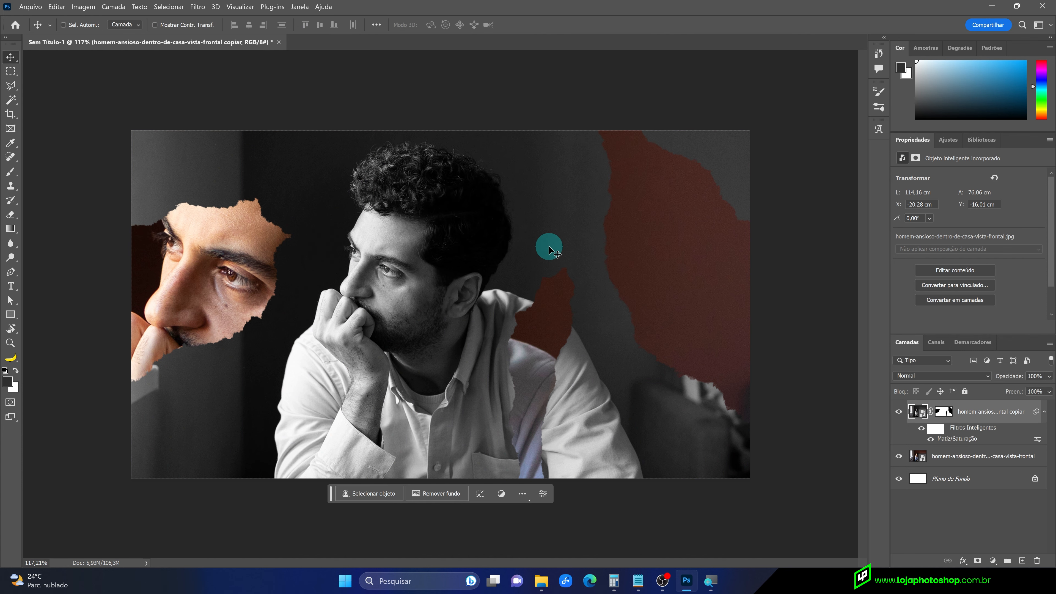
{"action": "scroll", "coordinate": [550, 251], "scroll_direction": "down", "scroll_amount": 4}
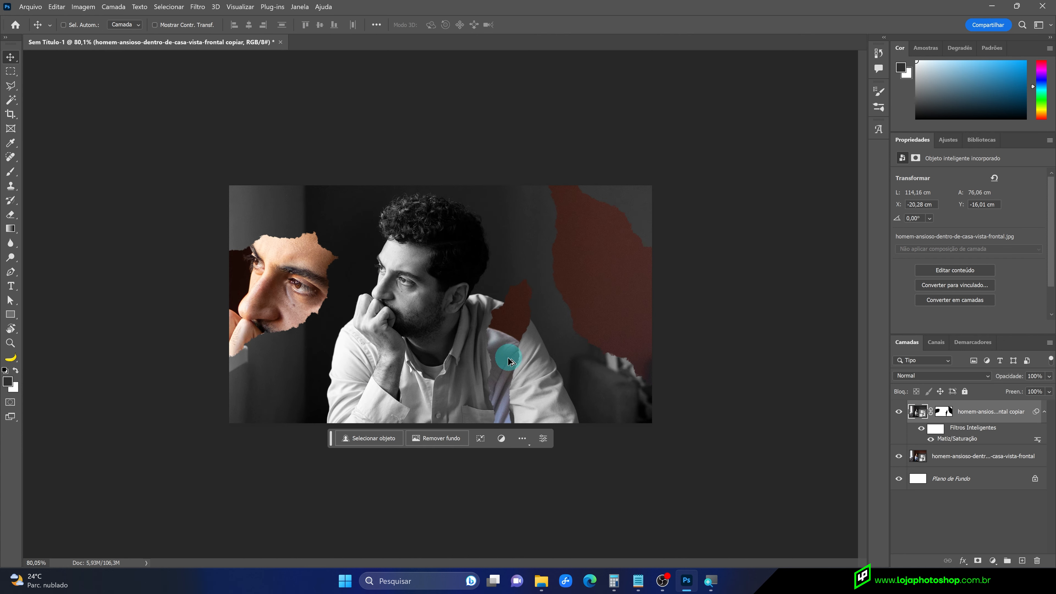
{"action": "scroll", "coordinate": [509, 360], "scroll_direction": "up", "scroll_amount": 5}
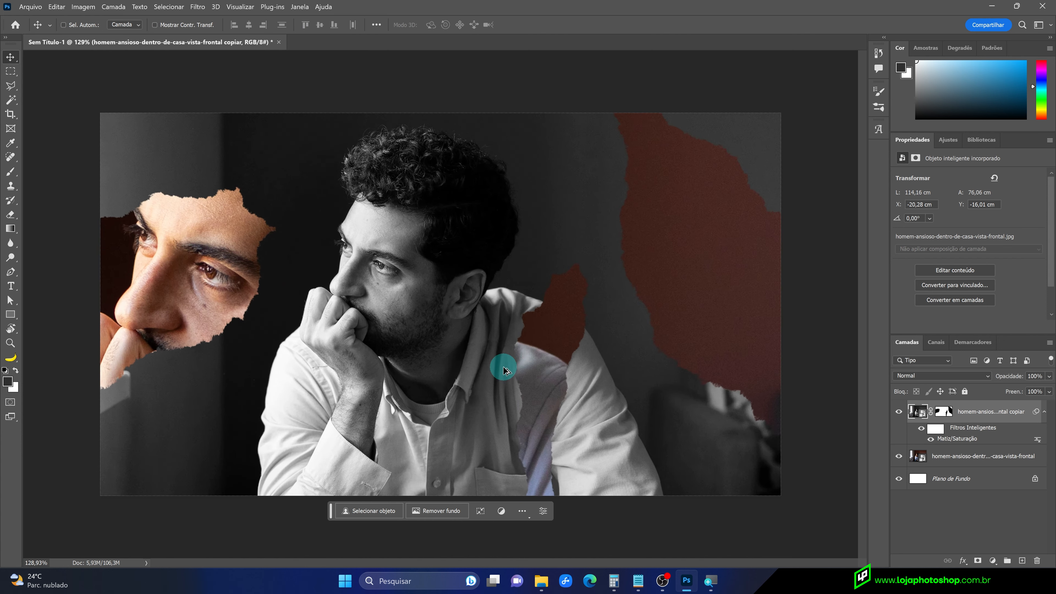
Place the fountain-pen-1854169 image from the PAPEL RASGADO folder in File Explorer into the Photoshop document
{"action": "left_click", "coordinate": [556, 581]}
{"action": "left_click", "coordinate": [276, 63]}
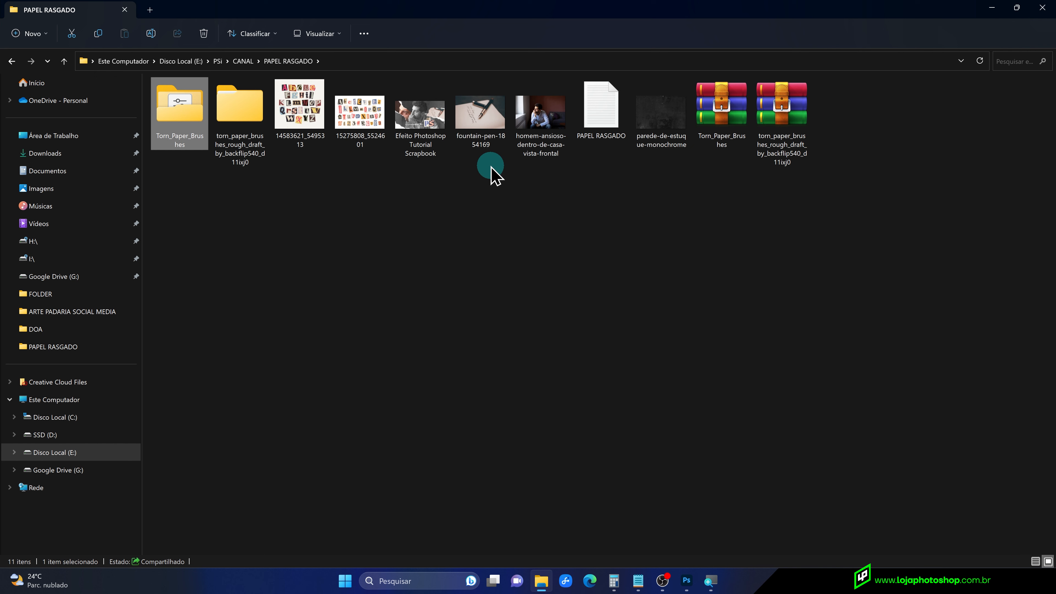
{"action": "left_click", "coordinate": [482, 125]}
{"action": "left_click_drag", "start_coordinate": [486, 122], "coordinate": [773, 282]}
Scale the pen image to 147.44% over the photo's right side, apply it, and move its layer below the masked photo
{"action": "left_click_drag", "start_coordinate": [497, 129], "coordinate": [449, 97]}
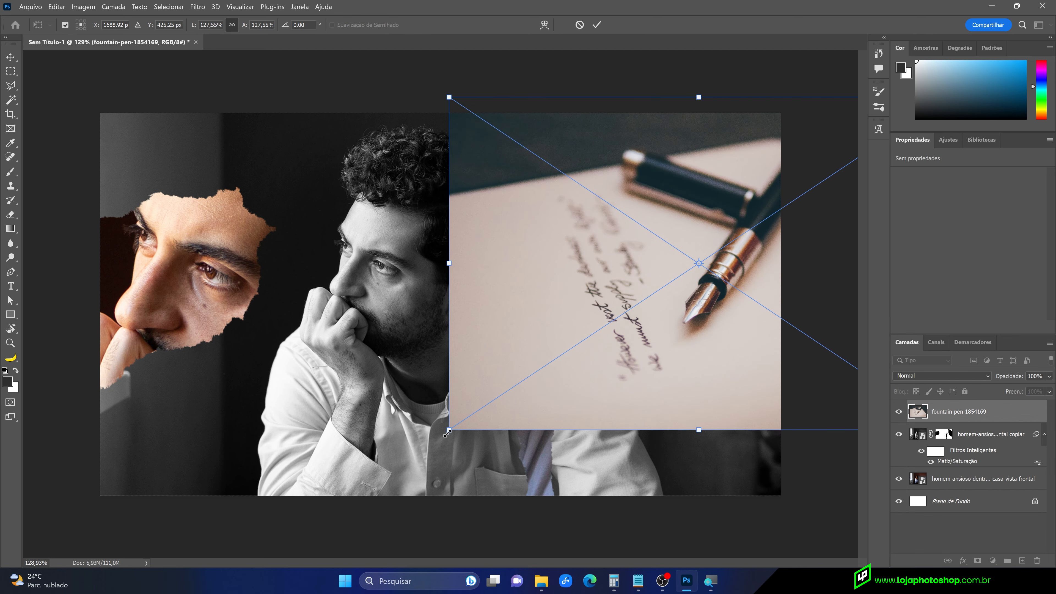
{"action": "left_click_drag", "start_coordinate": [447, 433], "coordinate": [371, 481]}
{"action": "left_click_drag", "start_coordinate": [433, 446], "coordinate": [494, 426]}
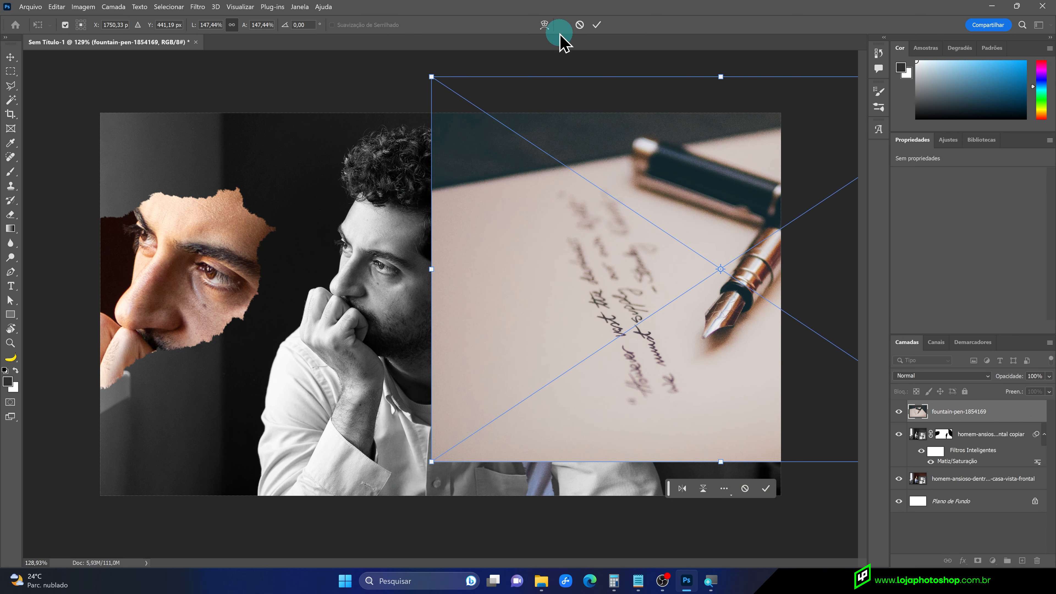
{"action": "left_click", "coordinate": [597, 25]}
{"action": "left_click_drag", "start_coordinate": [987, 435], "coordinate": [985, 464]}
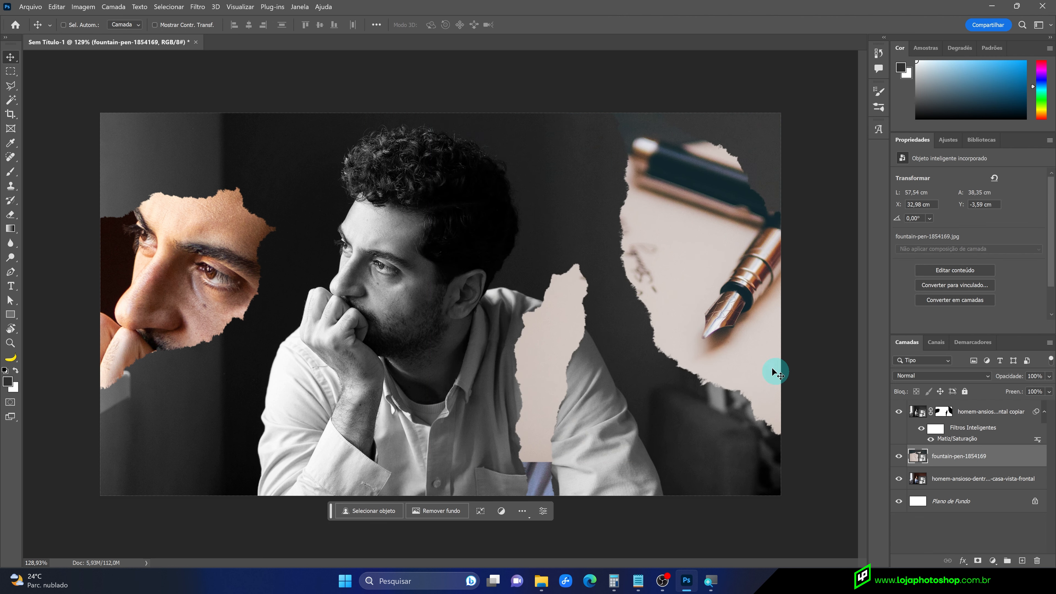
Scale the pen image to 128.78%, about 50 cm wide, position the handwriting and pen in the right-hand tear, and apply the transform
{"action": "key", "text": "ctrl+t"}
{"action": "left_click_drag", "start_coordinate": [428, 462], "coordinate": [499, 385]}
{"action": "left_click_drag", "start_coordinate": [592, 356], "coordinate": [656, 311]}
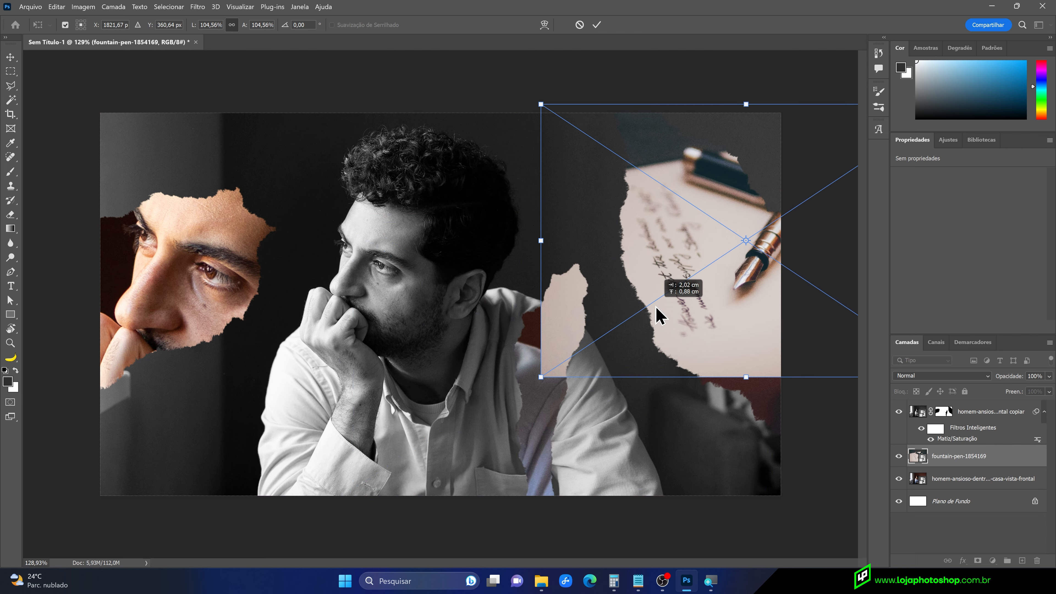
{"action": "left_click_drag", "start_coordinate": [545, 378], "coordinate": [512, 446]}
{"action": "left_click_drag", "start_coordinate": [552, 350], "coordinate": [590, 382]}
{"action": "left_click", "coordinate": [570, 167]}
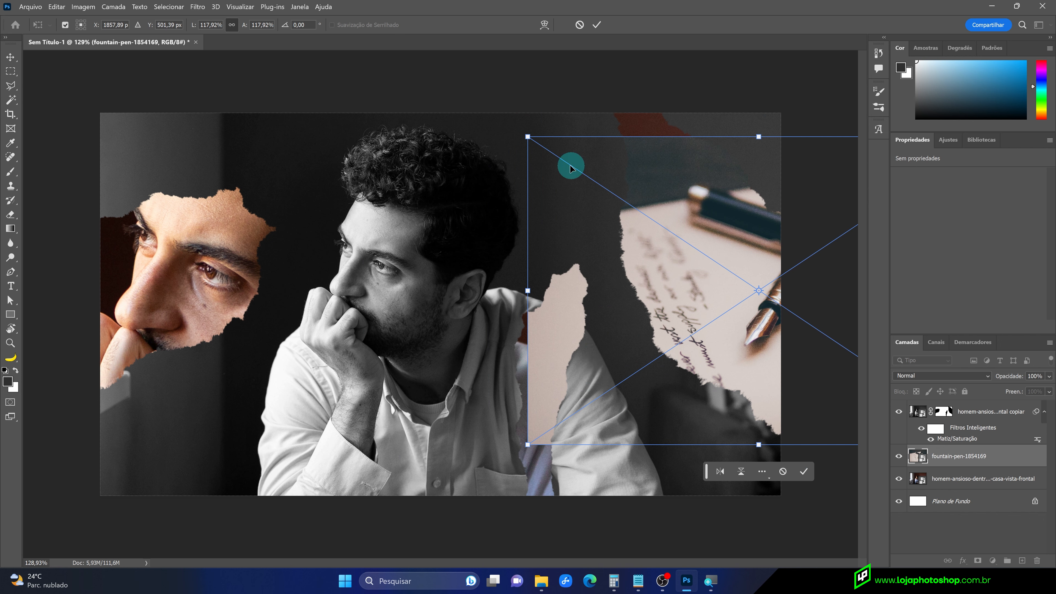
{"action": "left_click_drag", "start_coordinate": [528, 137], "coordinate": [502, 110]}
{"action": "left_click_drag", "start_coordinate": [553, 153], "coordinate": [581, 145]}
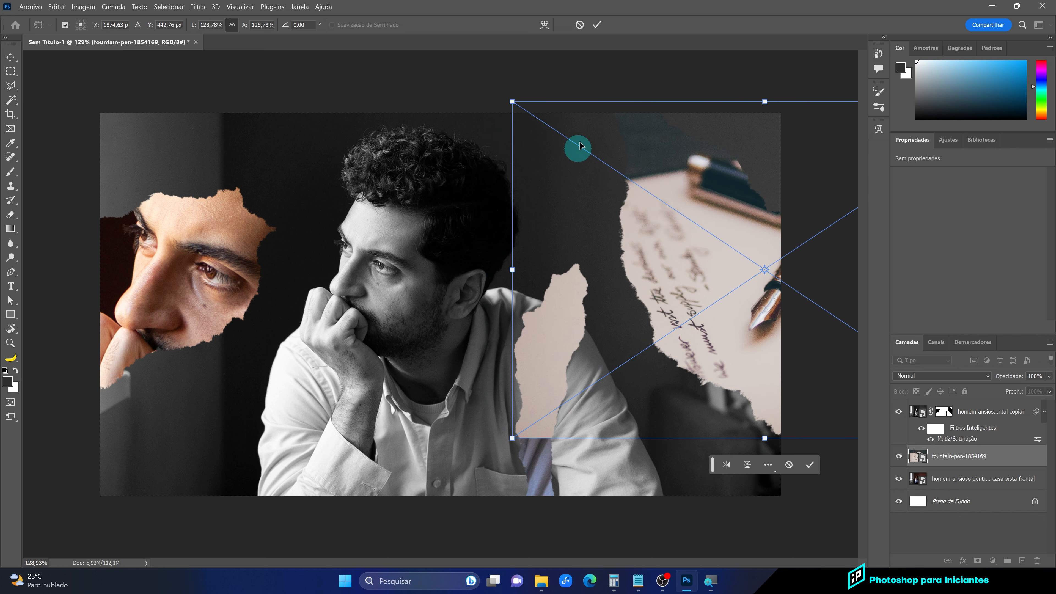
{"action": "left_click", "coordinate": [597, 24]}
{"action": "scroll", "coordinate": [573, 276], "scroll_direction": "down", "scroll_amount": 2}
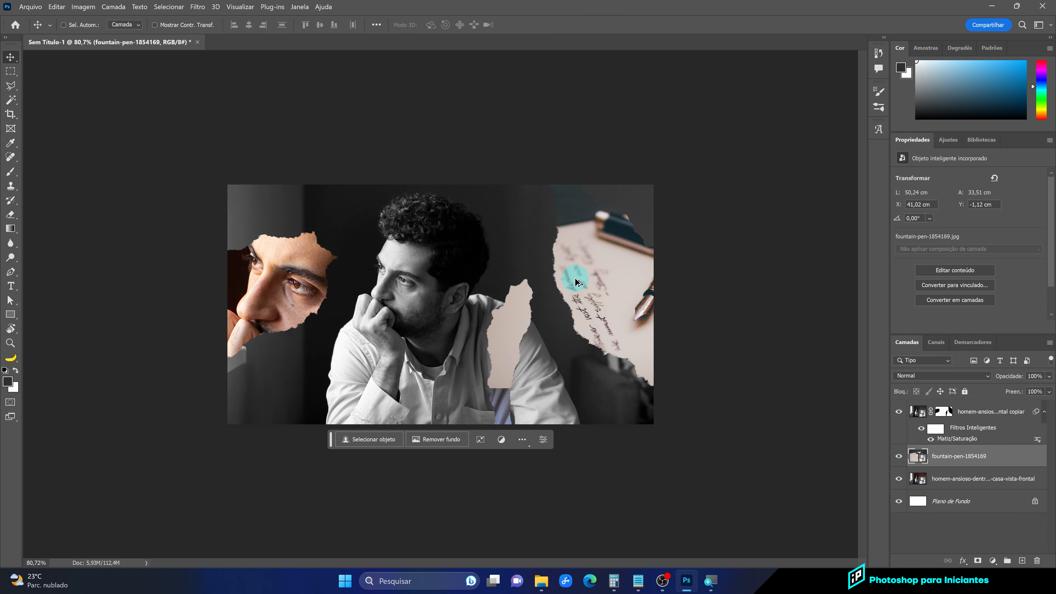
{"action": "scroll", "coordinate": [639, 283], "scroll_direction": "up", "scroll_amount": 1}
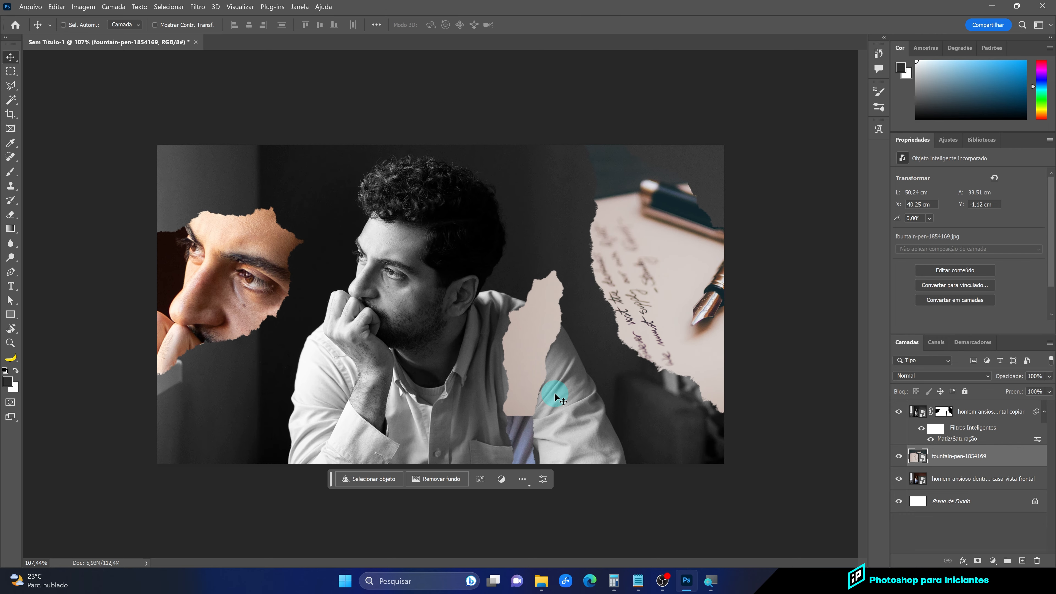
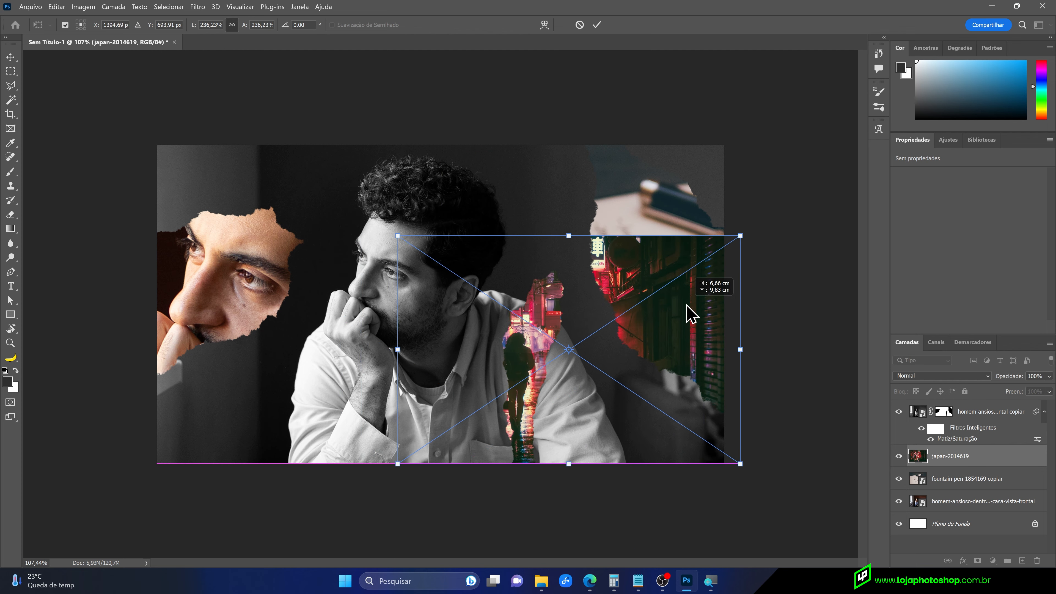
Shrink the japan-2014619 image to about 35.81 cm wide, position the silhouetted figure in the middle tear, and apply the transform
{"action": "left_click_drag", "start_coordinate": [568, 236], "coordinate": [572, 264]}
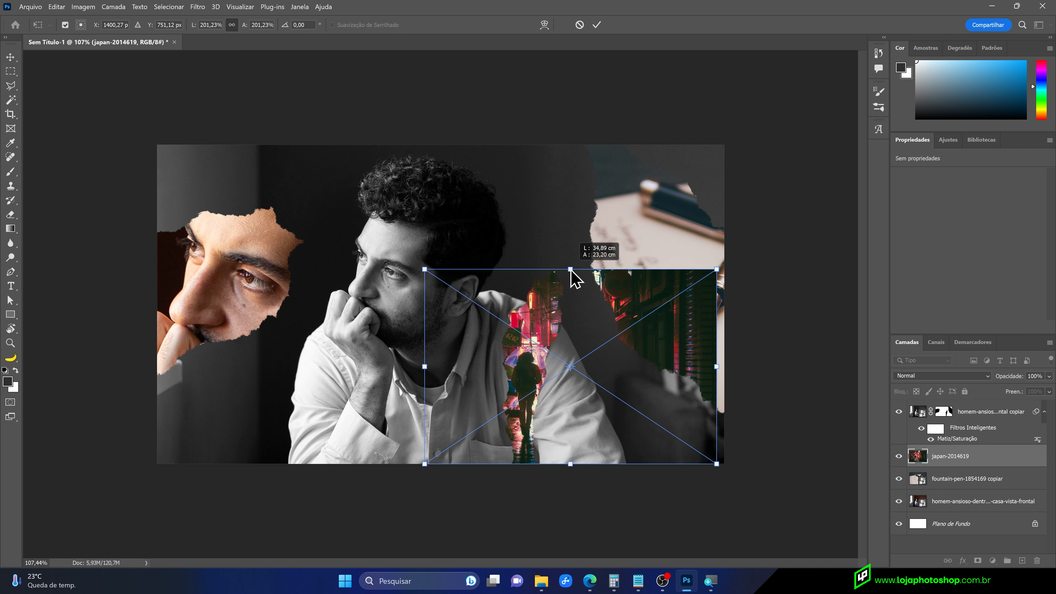
{"action": "left_click_drag", "start_coordinate": [565, 323], "coordinate": [557, 312]}
{"action": "left_click", "coordinate": [598, 26]}
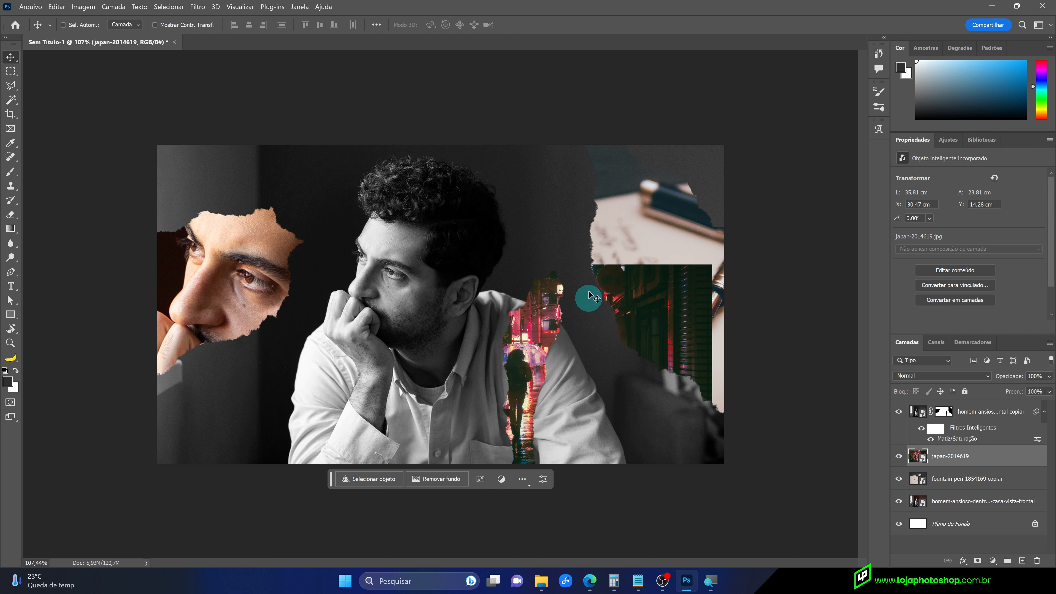
{"action": "scroll", "coordinate": [685, 359], "scroll_direction": "up", "scroll_amount": 2}
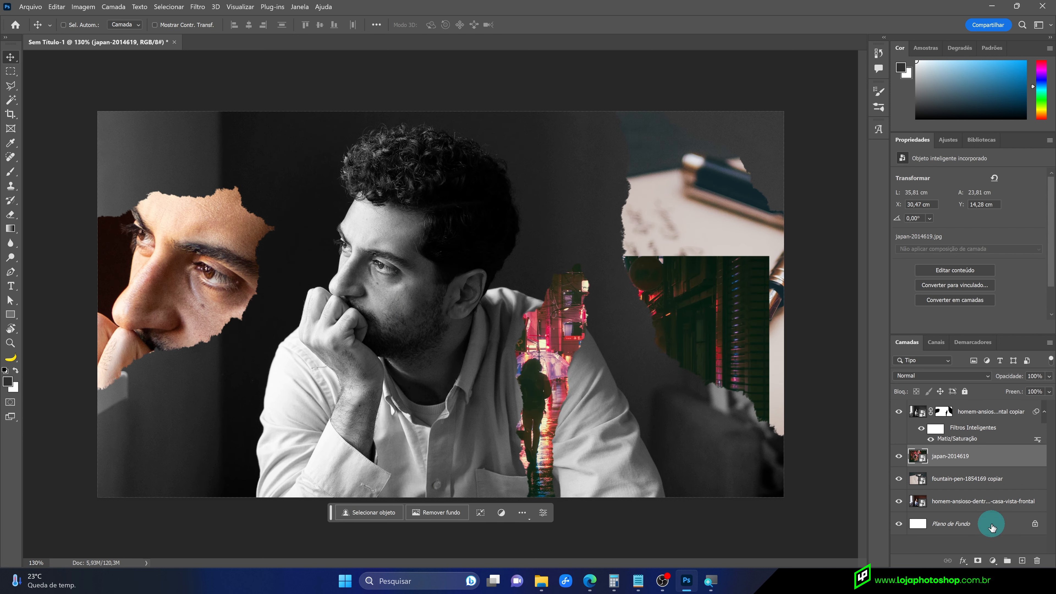
Add a layer mask to the japan-2014619 layer and set up the Redondo macio - tamanho de pressão brush at about 305 px
{"action": "left_click", "coordinate": [978, 560]}
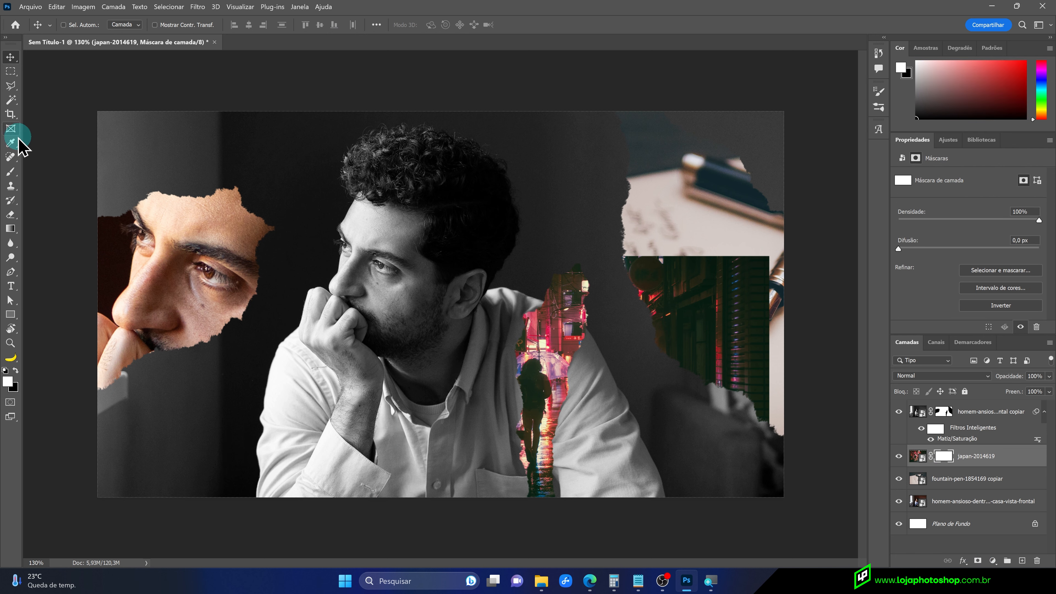
{"action": "left_click", "coordinate": [10, 171]}
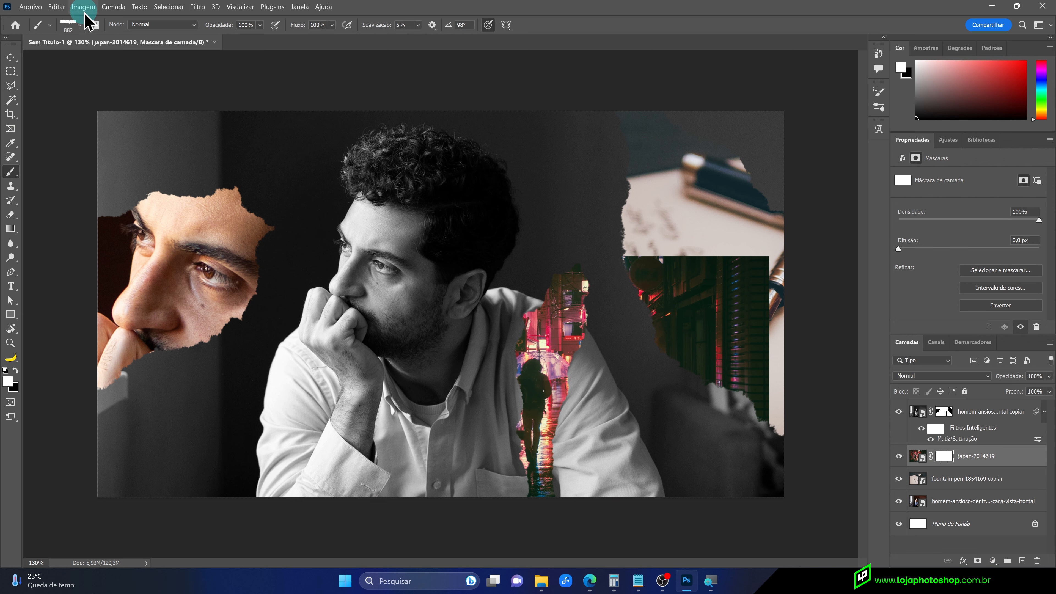
{"action": "left_click", "coordinate": [80, 25]}
{"action": "left_click_drag", "start_coordinate": [222, 334], "coordinate": [220, 147]}
{"action": "left_click", "coordinate": [127, 282]}
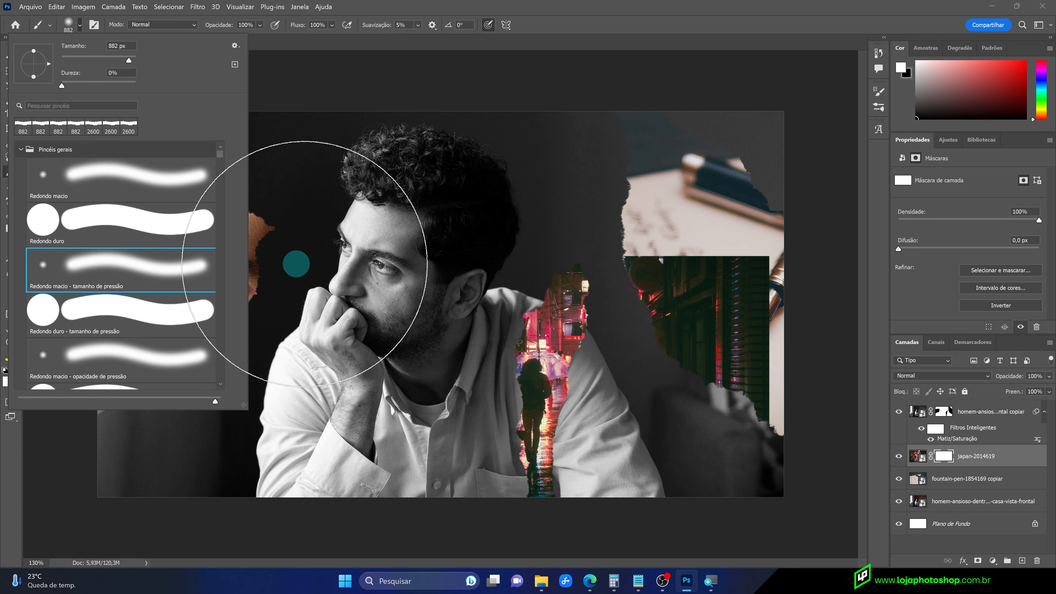
{"action": "left_click_drag", "start_coordinate": [704, 202], "coordinate": [513, 201]}
Paint black on the japan-2014619 layer mask to hide the street image inside the right-hand tear
{"action": "key", "text": "x"}
{"action": "left_click_drag", "start_coordinate": [660, 224], "coordinate": [745, 306]}
{"action": "mouse_move", "coordinate": [725, 264]}
{"action": "left_mouse_down"}
{"action": "mouse_move", "coordinate": [681, 275]}
{"action": "mouse_move", "coordinate": [660, 231]}
{"action": "mouse_move", "coordinate": [742, 390]}
{"action": "mouse_move", "coordinate": [777, 328]}
{"action": "left_mouse_up"}
{"action": "left_click_drag", "start_coordinate": [725, 285], "coordinate": [707, 333]}
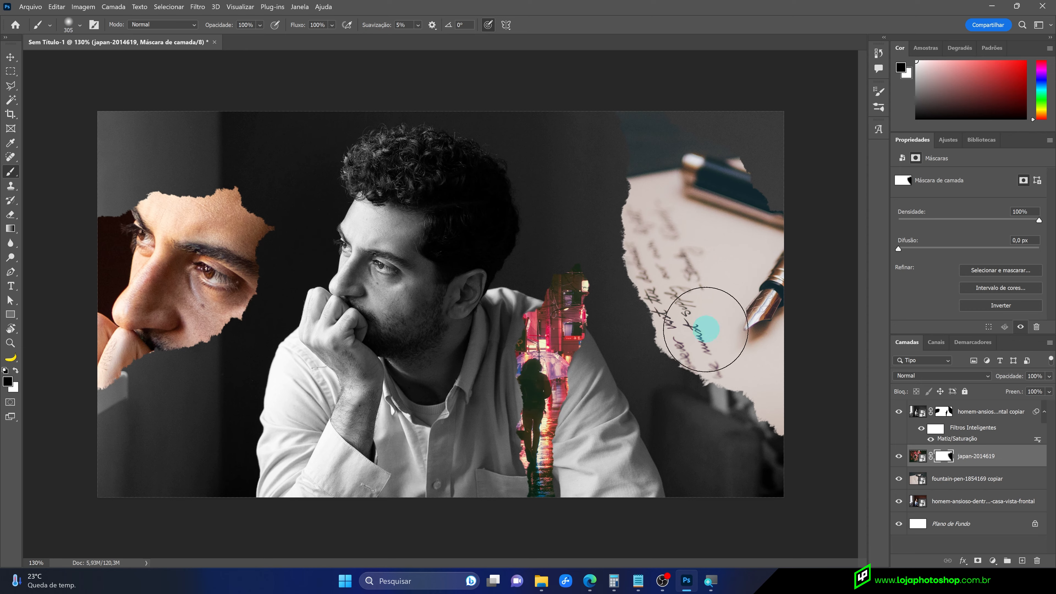
{"action": "scroll", "coordinate": [695, 333], "scroll_direction": "down", "scroll_amount": 5}
{"action": "scroll", "coordinate": [585, 373], "scroll_direction": "up", "scroll_amount": 5}
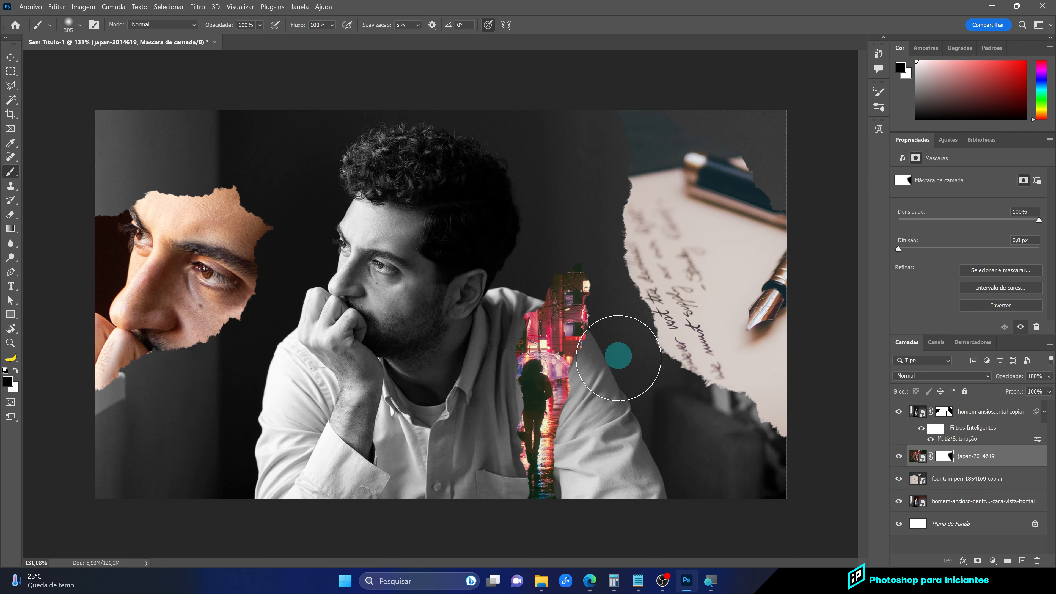
Place the parede-de-estuque-monochrome image from the PAPEL RASGADO folder in File Explorer into the Photoshop collage, scaled to 215.02%
{"action": "left_click", "coordinate": [542, 587]}
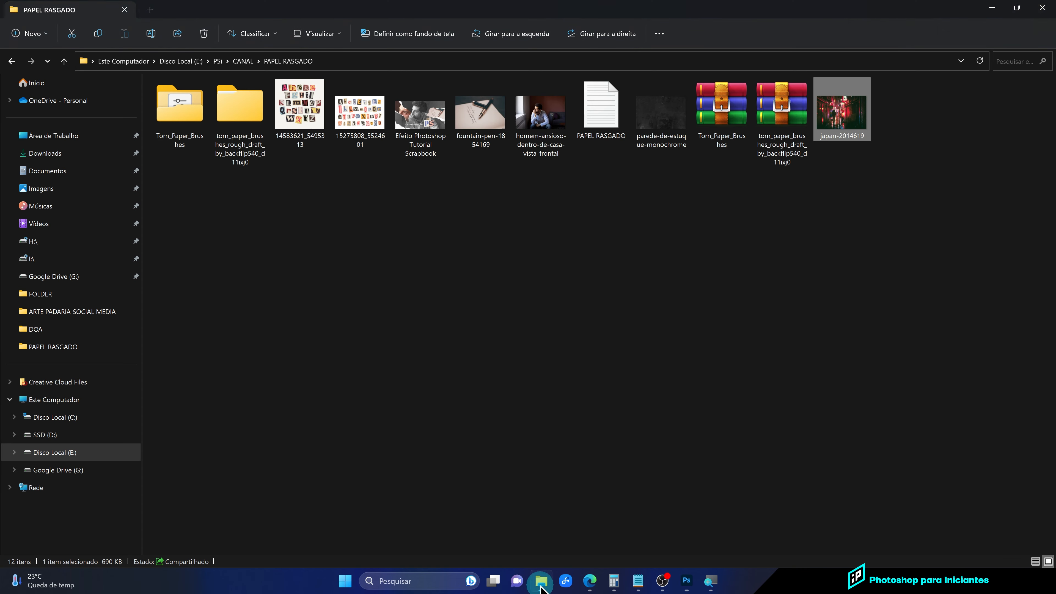
{"action": "left_click_drag", "start_coordinate": [665, 125], "coordinate": [559, 314]}
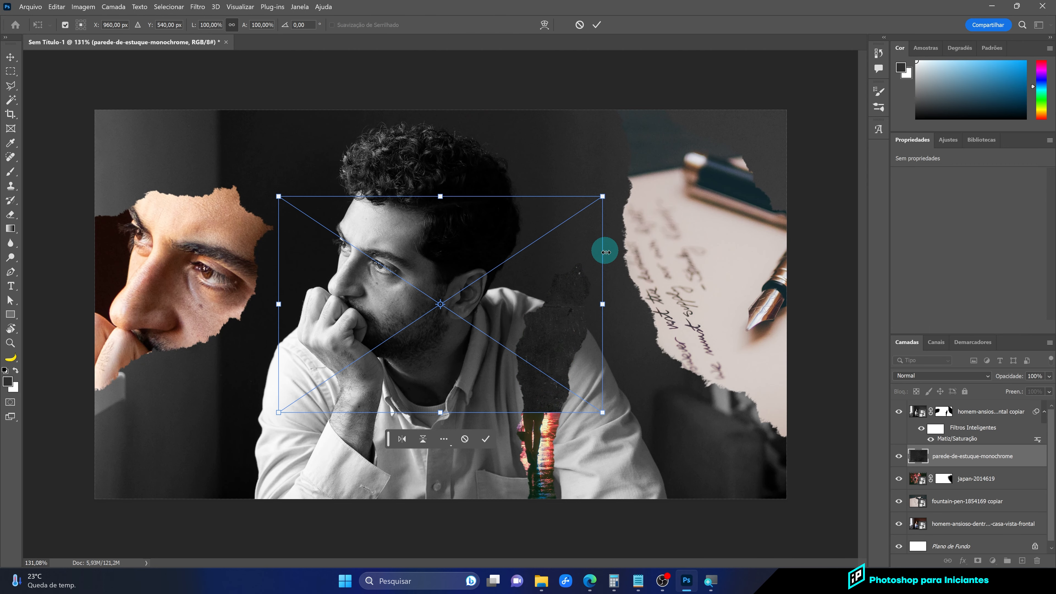
{"action": "left_click_drag", "start_coordinate": [602, 195], "coordinate": [810, 110]}
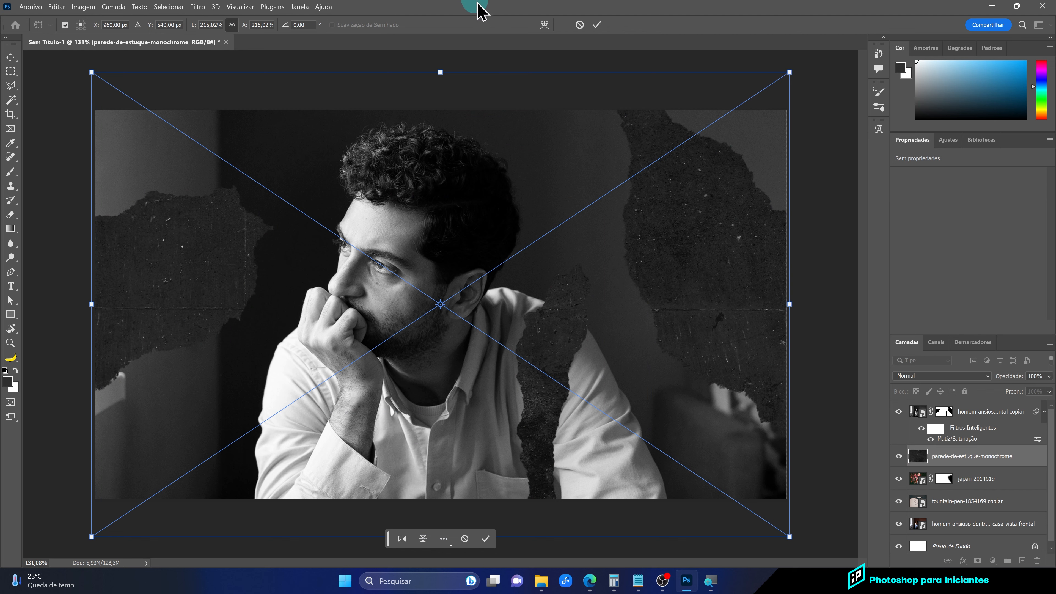
{"action": "left_click", "coordinate": [597, 25]}
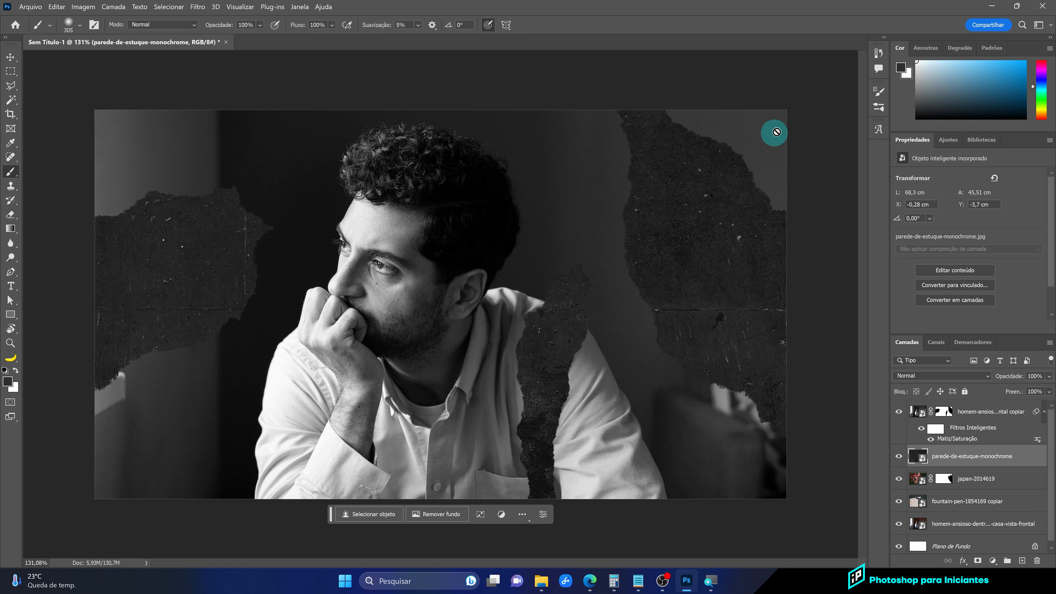
Move the parede-de-estuque-monochrome layer above the masked photo and set its blend mode to Cor Mais Clara
{"action": "left_click_drag", "start_coordinate": [1005, 455], "coordinate": [992, 402]}
{"action": "left_click", "coordinate": [941, 375]}
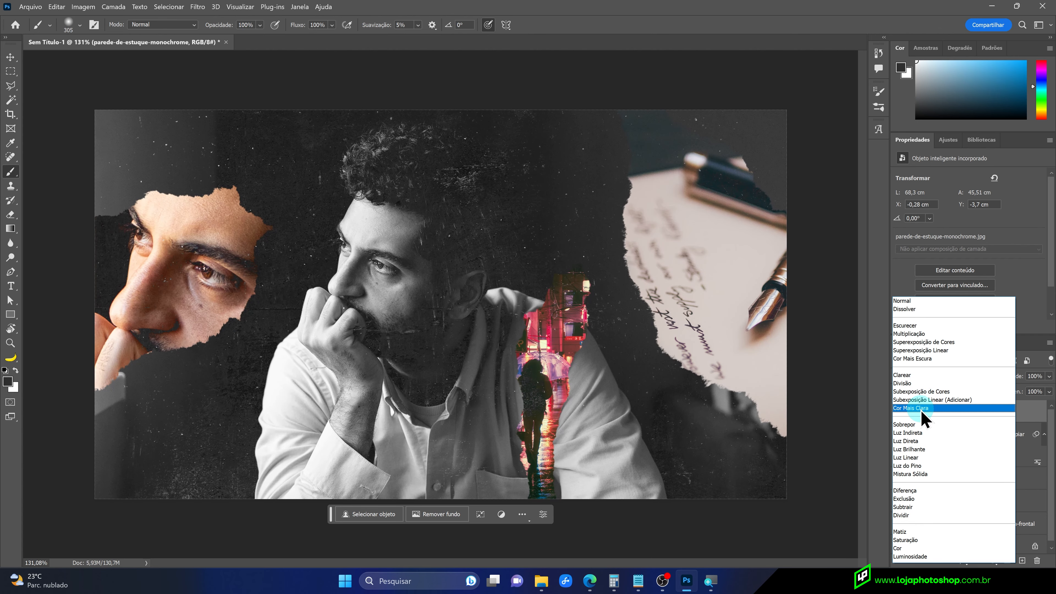
{"action": "left_click", "coordinate": [922, 409]}
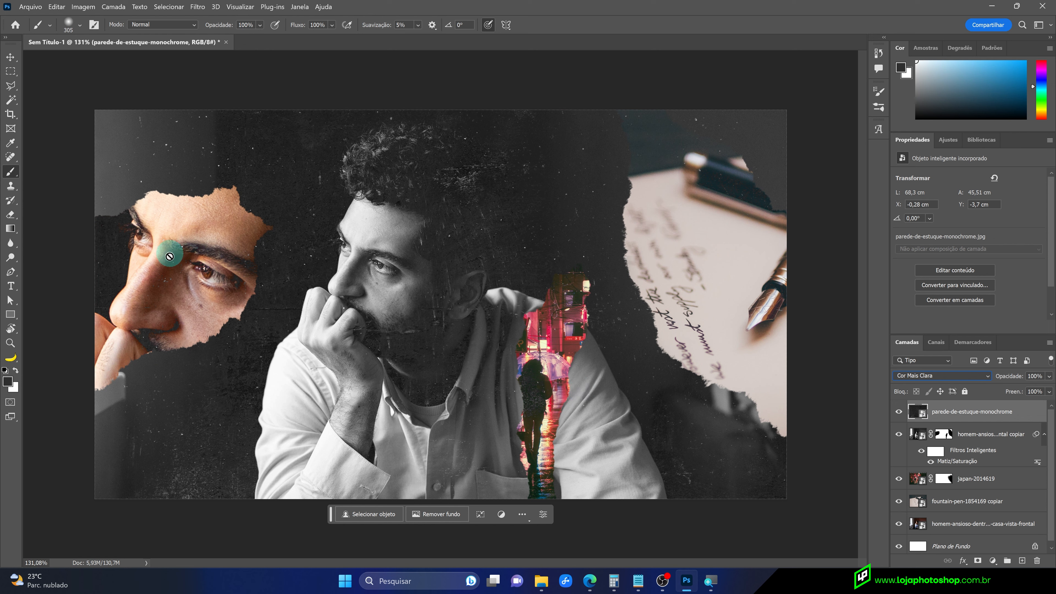
Select the masked photo layer, then open 15275808_5524601.jpg from the PAPEL RASGADO folder in File Explorer with Adobe Photoshop 2023
{"action": "left_click", "coordinate": [974, 441]}
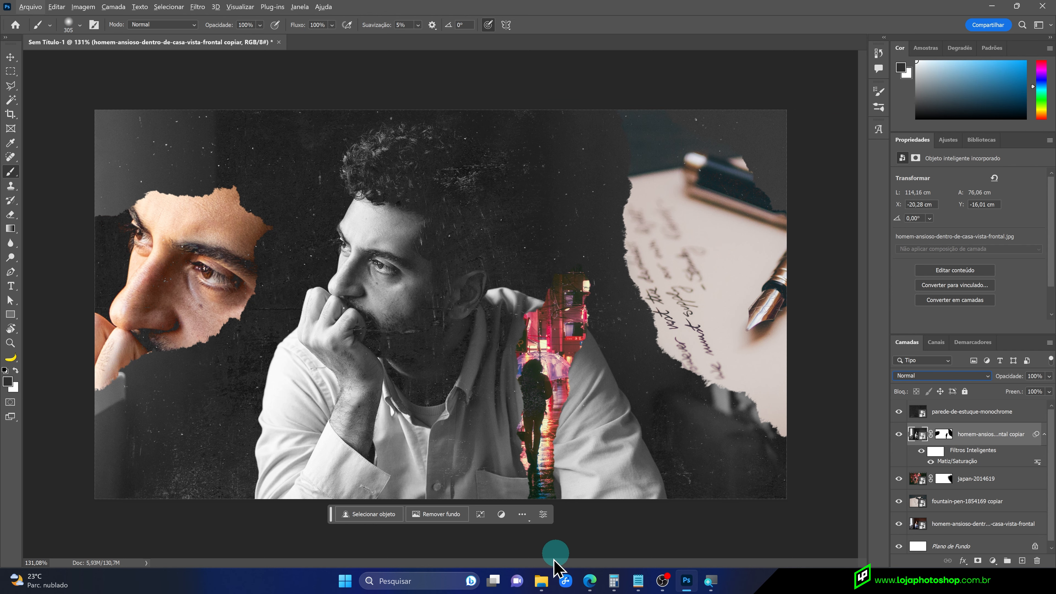
{"action": "left_click", "coordinate": [541, 581]}
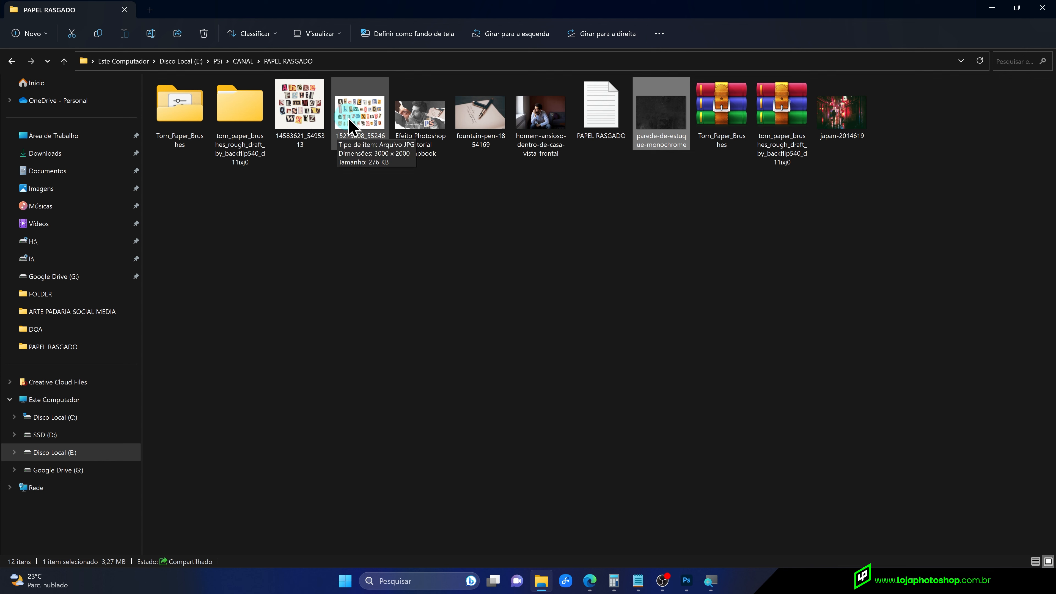
{"action": "right_click", "coordinate": [356, 127]}
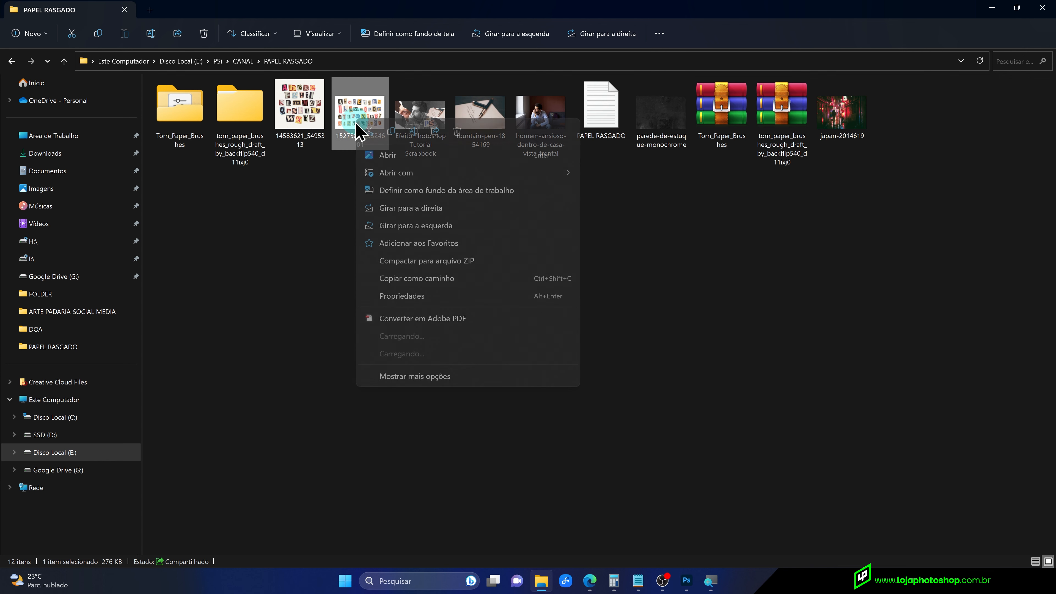
{"action": "left_click", "coordinate": [424, 172]}
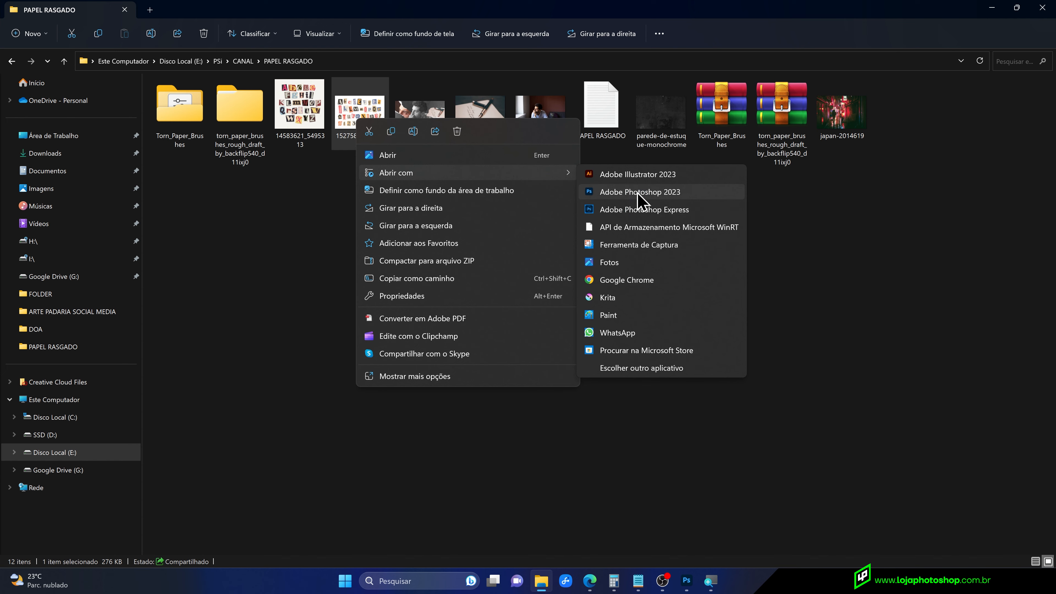
{"action": "left_click", "coordinate": [640, 193]}
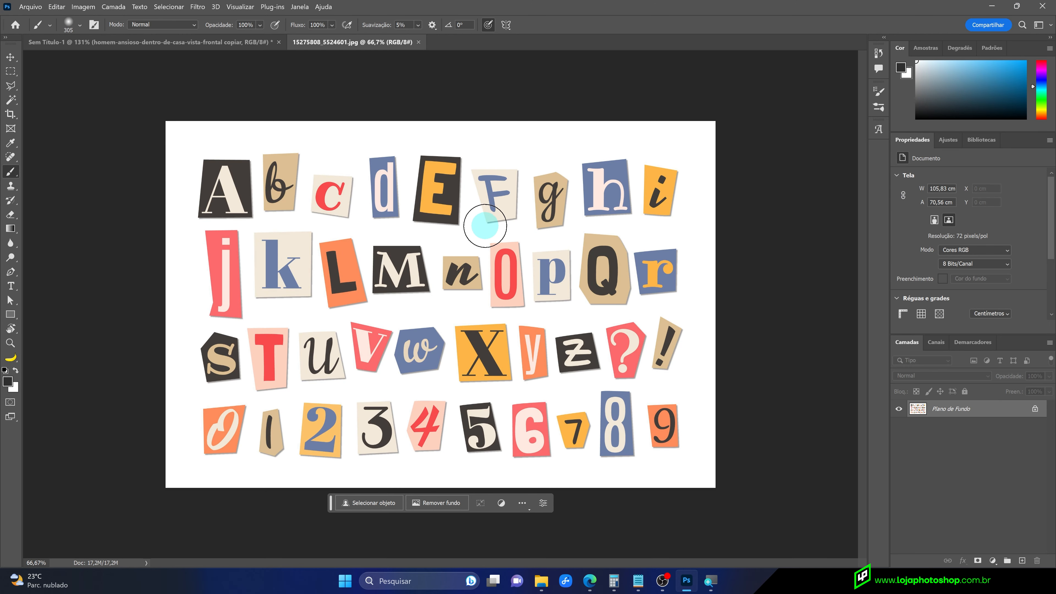
Outline the cream paper cut-out of the letter p with the Polygonal Lasso to select it
{"action": "left_click_drag", "start_coordinate": [15, 94], "coordinate": [41, 104]}
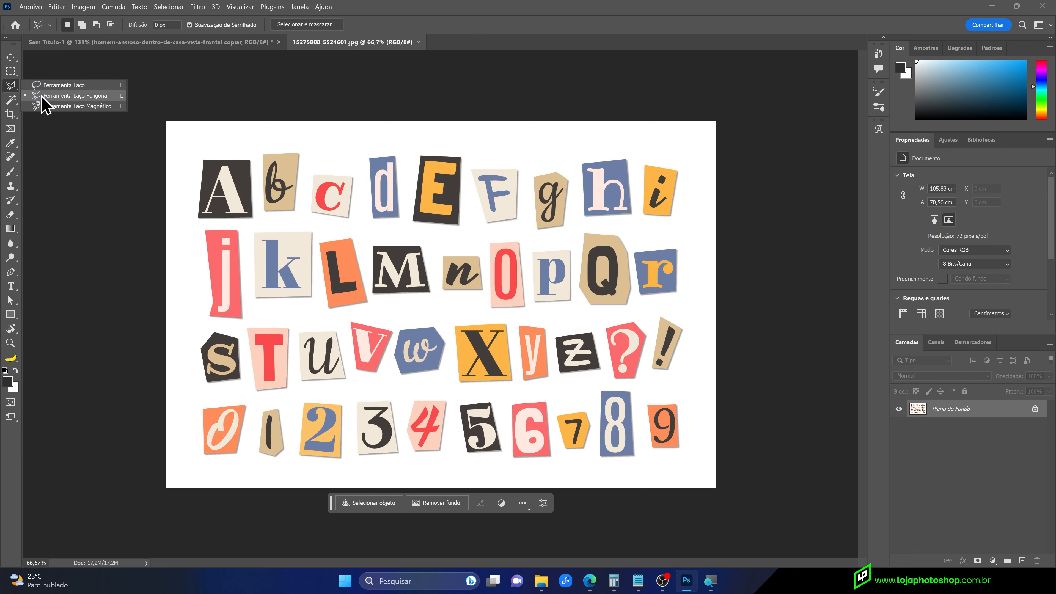
{"action": "left_click_drag", "start_coordinate": [13, 89], "coordinate": [52, 104]}
{"action": "left_click", "coordinate": [293, 232]}
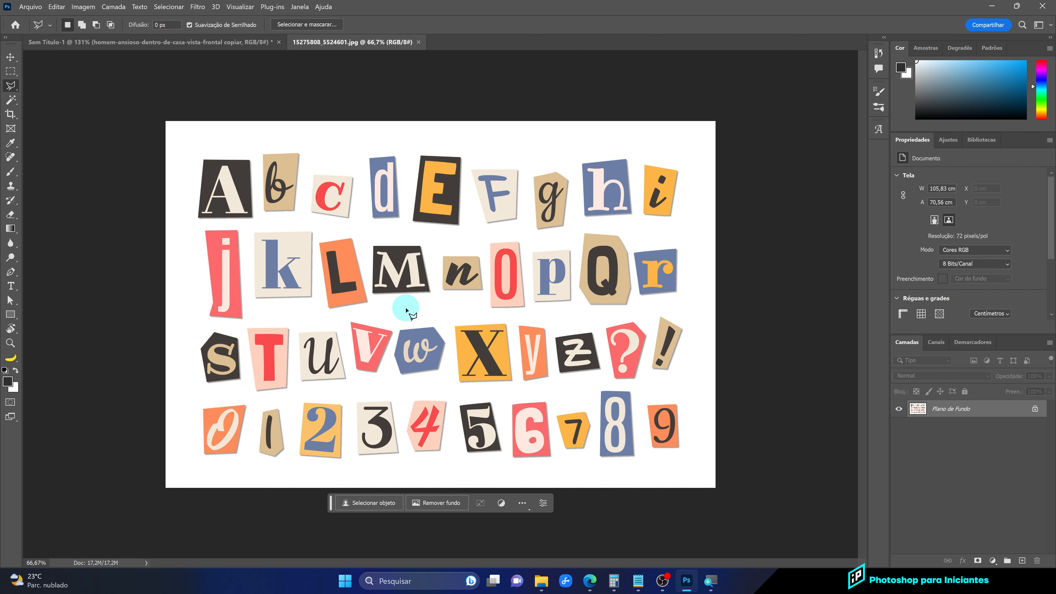
{"action": "scroll", "coordinate": [258, 363], "scroll_direction": "up", "scroll_amount": 4}
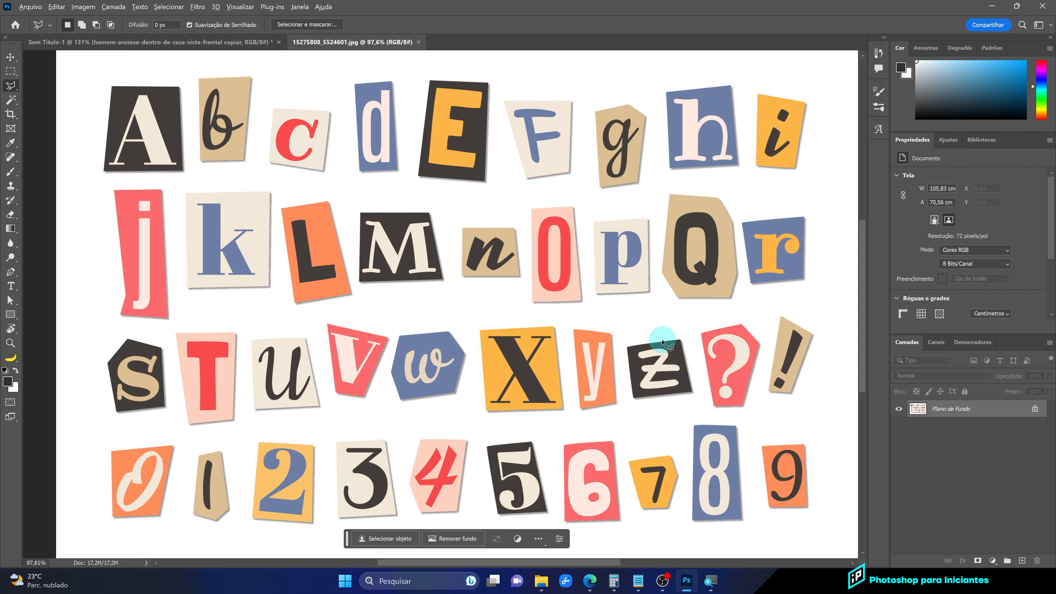
{"action": "scroll", "coordinate": [632, 208], "scroll_direction": "up", "scroll_amount": 7}
{"action": "left_click", "coordinate": [559, 236]}
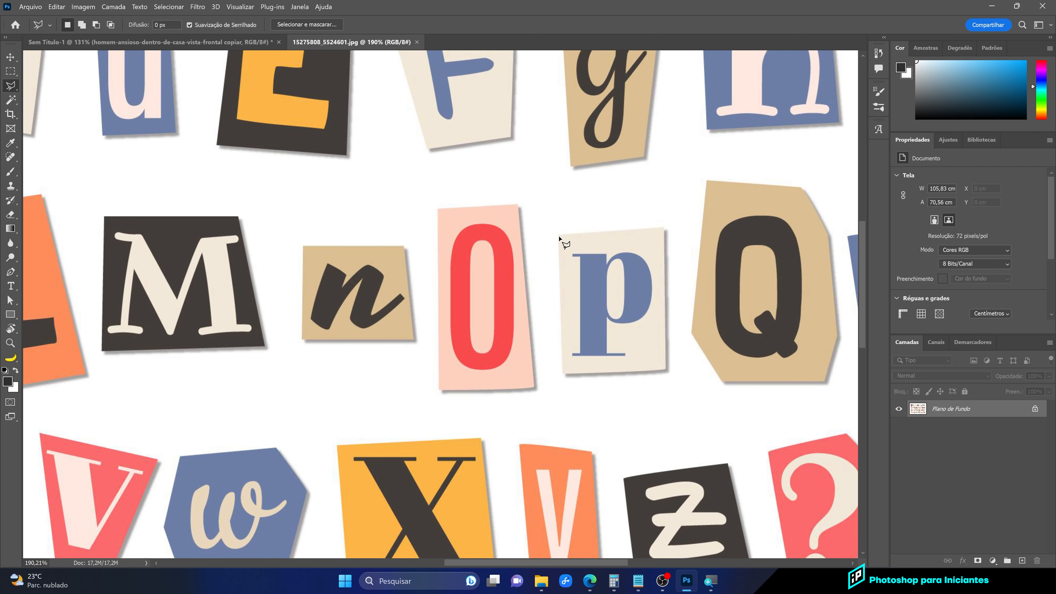
{"action": "left_click", "coordinate": [664, 229]}
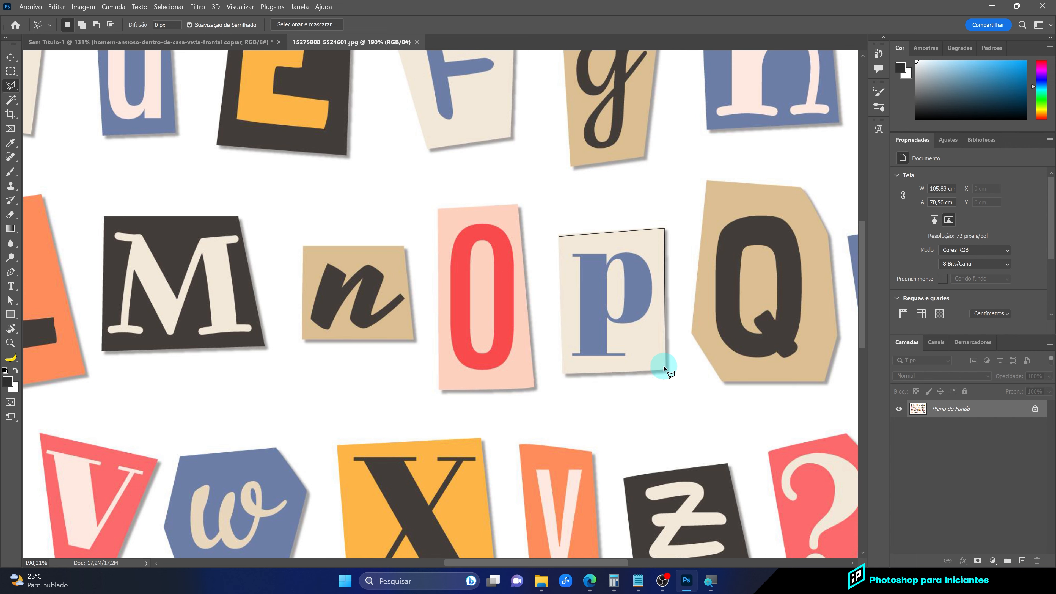
{"action": "double_click", "coordinate": [562, 374]}
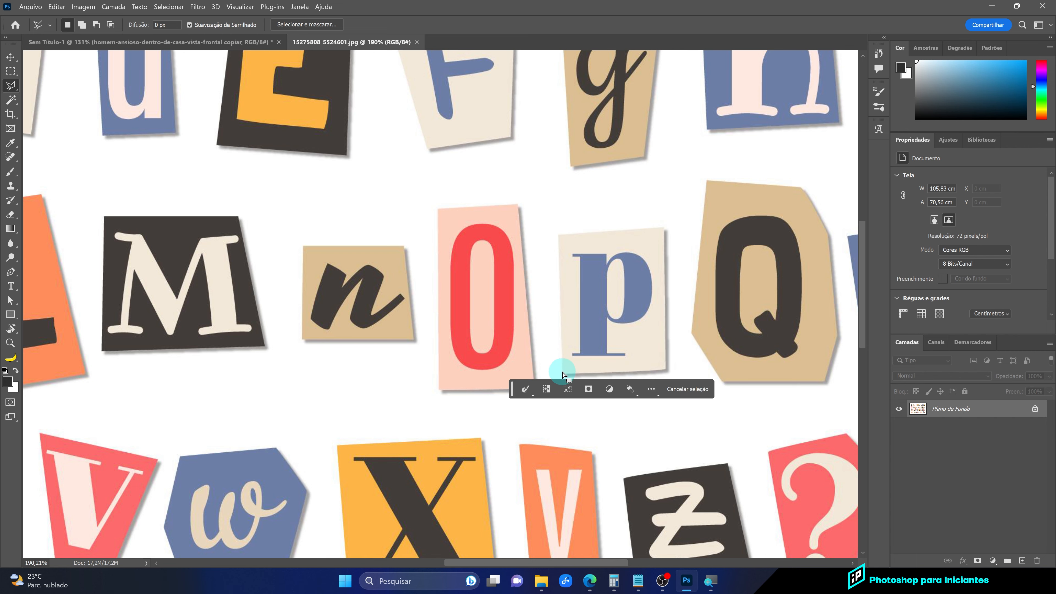
Copy the selected letter p into the Sem Título-1 collage and move it to the lower-left area beneath the torn face
{"action": "key", "text": "ctrl+c"}
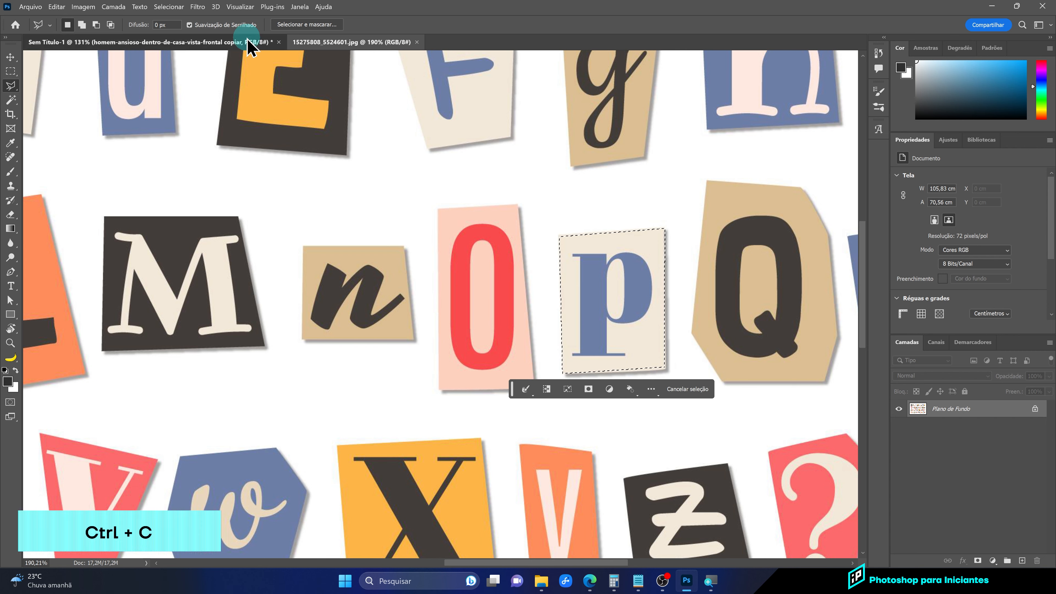
{"action": "left_click", "coordinate": [257, 42]}
{"action": "key", "text": "ctrl+v"}
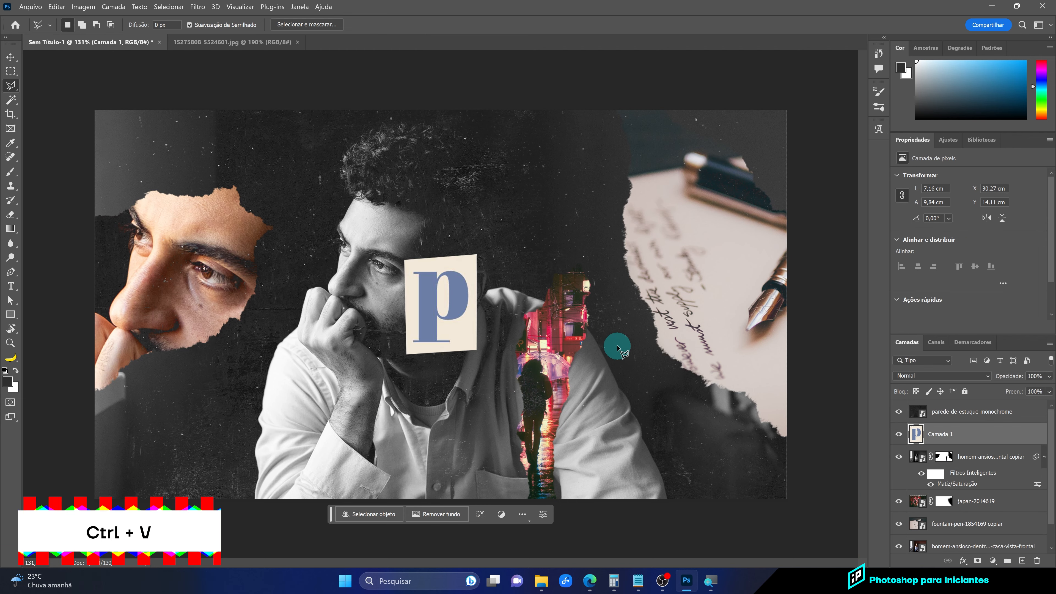
{"action": "key", "text": "v"}
{"action": "left_click_drag", "start_coordinate": [436, 326], "coordinate": [220, 434]}
In 15275808_5524601.jpg, select the dark paper cut-out of the letter s by outlining it with the Polygonal Lasso
{"action": "left_click", "coordinate": [232, 42]}
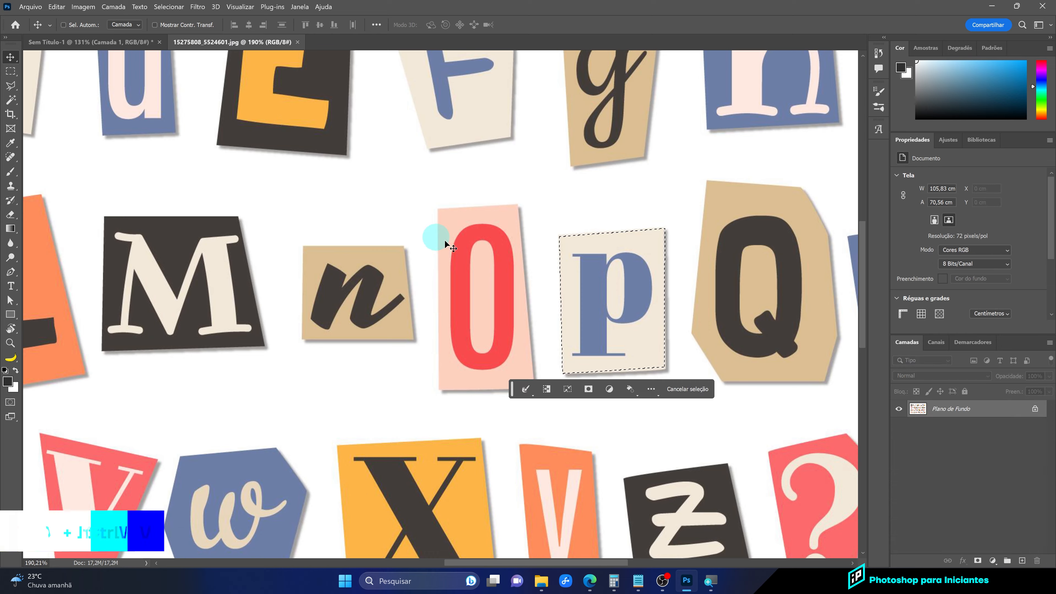
{"action": "scroll", "coordinate": [577, 237], "scroll_direction": "down", "scroll_amount": 3}
{"action": "scroll", "coordinate": [199, 368], "scroll_direction": "up", "scroll_amount": 3}
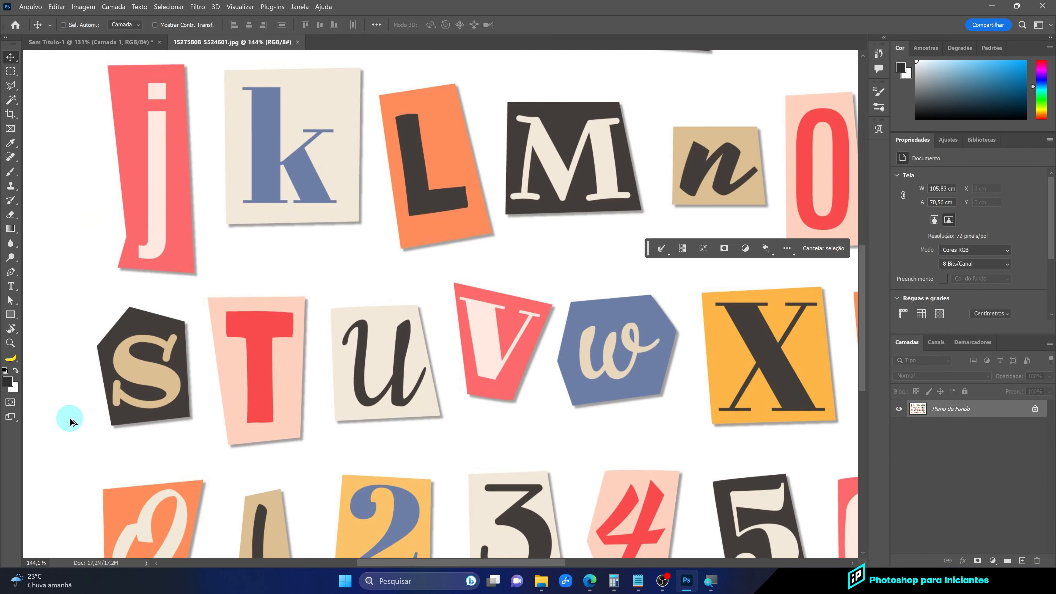
{"action": "left_click", "coordinate": [10, 86]}
{"action": "left_click", "coordinate": [158, 446]}
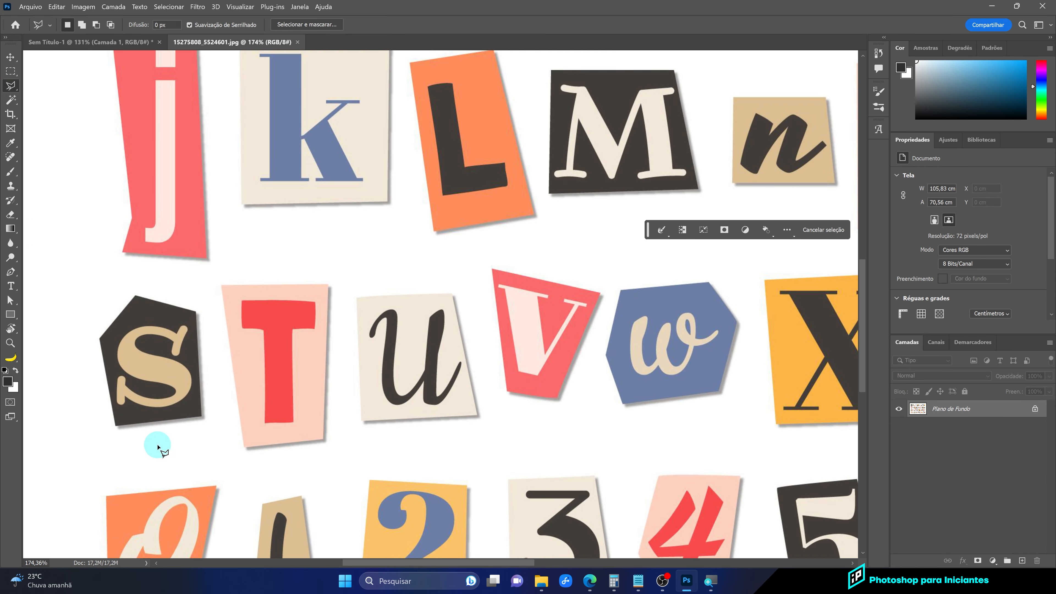
{"action": "left_click", "coordinate": [115, 428]}
{"action": "left_click", "coordinate": [106, 344]}
{"action": "left_click", "coordinate": [136, 297]}
{"action": "left_click", "coordinate": [192, 313]}
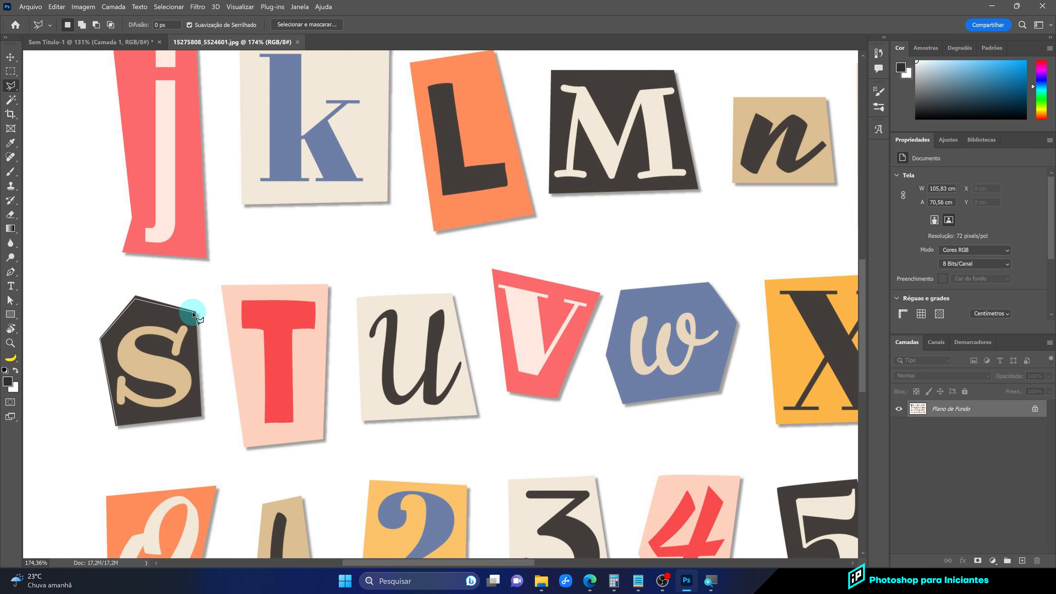
{"action": "double_click", "coordinate": [199, 415]}
Copy the selected letter s into the Sem Título-1 collage and move it beside the letter p
{"action": "key", "text": "ctrl+c"}
{"action": "left_click", "coordinate": [104, 42]}
{"action": "key", "text": "ctrl+v"}
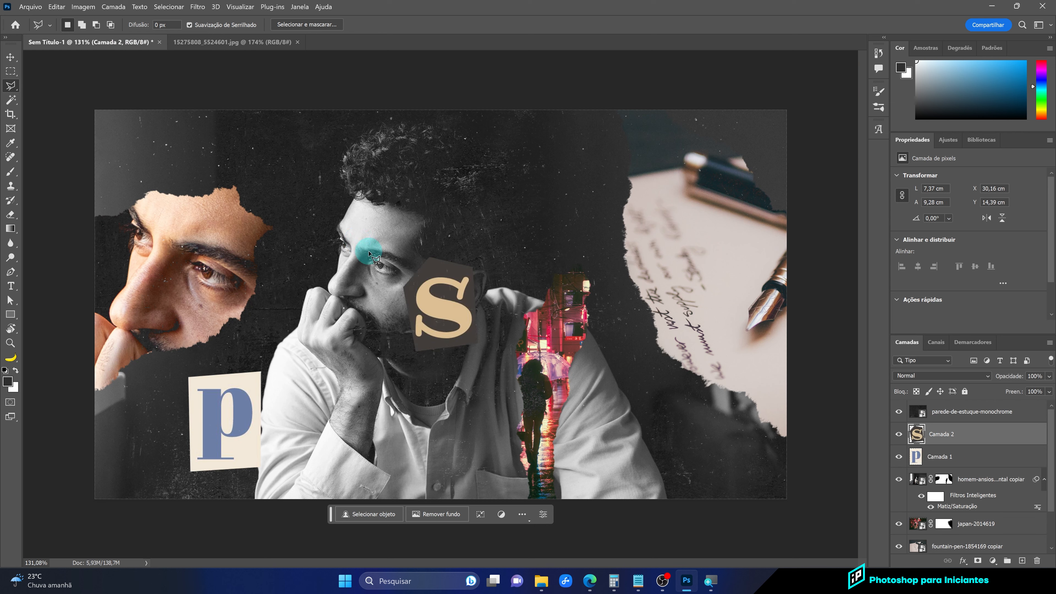
{"action": "key", "text": "v"}
{"action": "left_click_drag", "start_coordinate": [432, 292], "coordinate": [276, 404]}
Scale the letter s down to about 5,64 × 7,09 cm against the p, then shift both letters slightly right and down
{"action": "key", "text": "ctrl+t"}
{"action": "left_click_drag", "start_coordinate": [285, 365], "coordinate": [280, 398]}
{"action": "key", "text": "Return"}
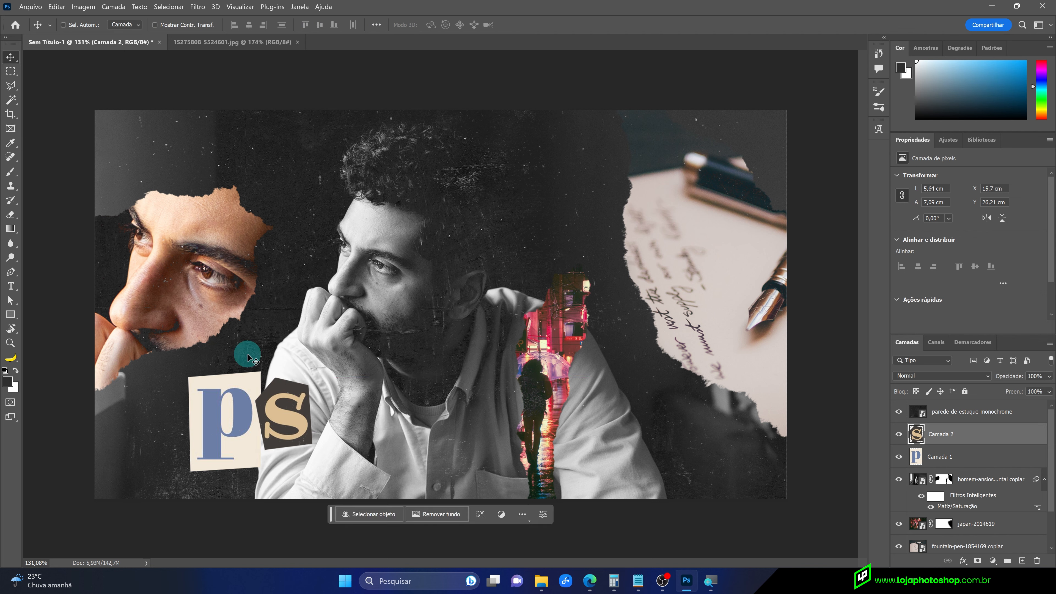
{"action": "left_click", "coordinate": [967, 457], "text": "ctrl"}
{"action": "left_click_drag", "start_coordinate": [270, 407], "coordinate": [279, 414]}
Return to 15275808_5524601.jpg and outline the tan paper cut-out of the letter n with the Polygonal Lasso to select it
{"action": "left_click", "coordinate": [227, 45]}
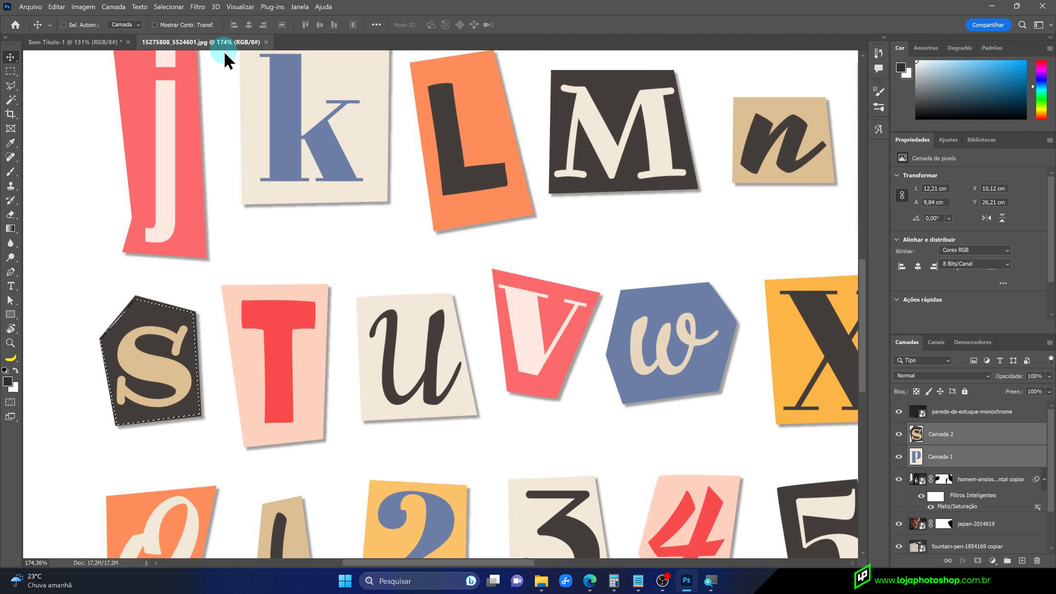
{"action": "scroll", "coordinate": [476, 270], "scroll_direction": "down", "scroll_amount": 5}
{"action": "scroll", "coordinate": [512, 279], "scroll_direction": "up", "scroll_amount": 5}
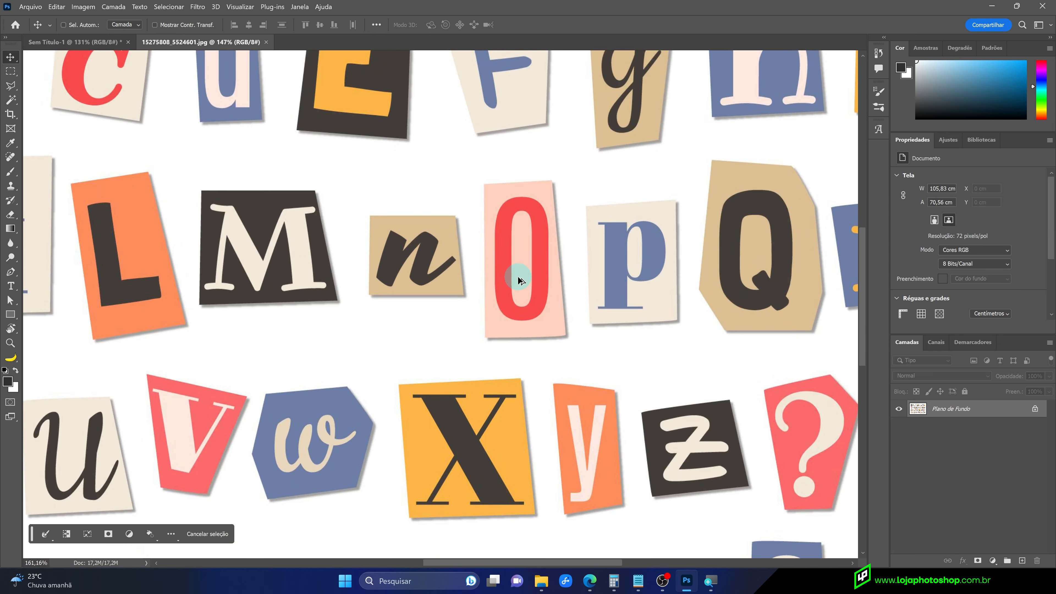
{"action": "key", "text": "l"}
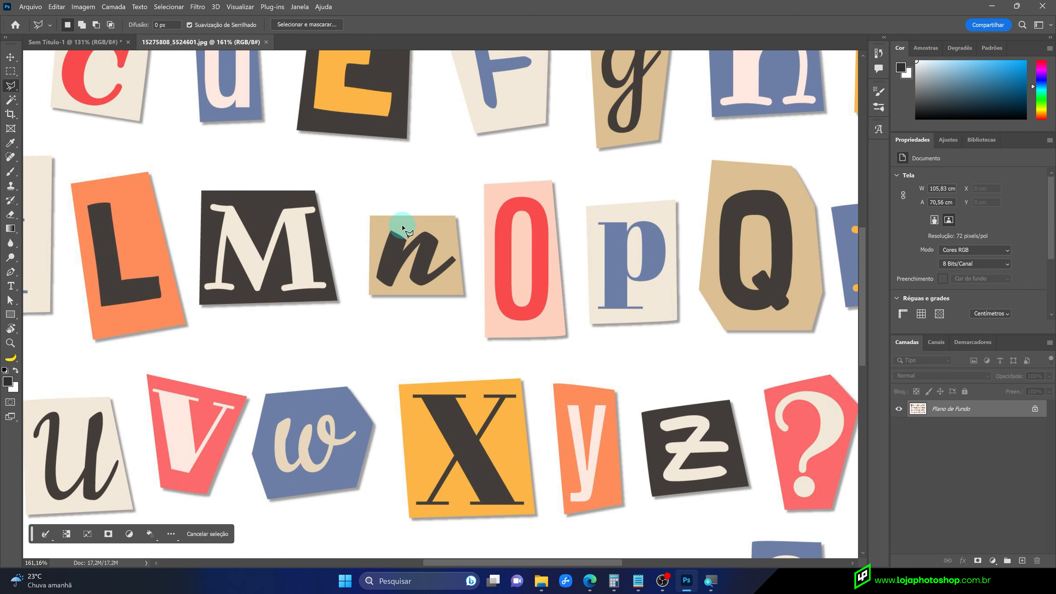
{"action": "left_click", "coordinate": [371, 218]}
{"action": "left_click", "coordinate": [424, 218]}
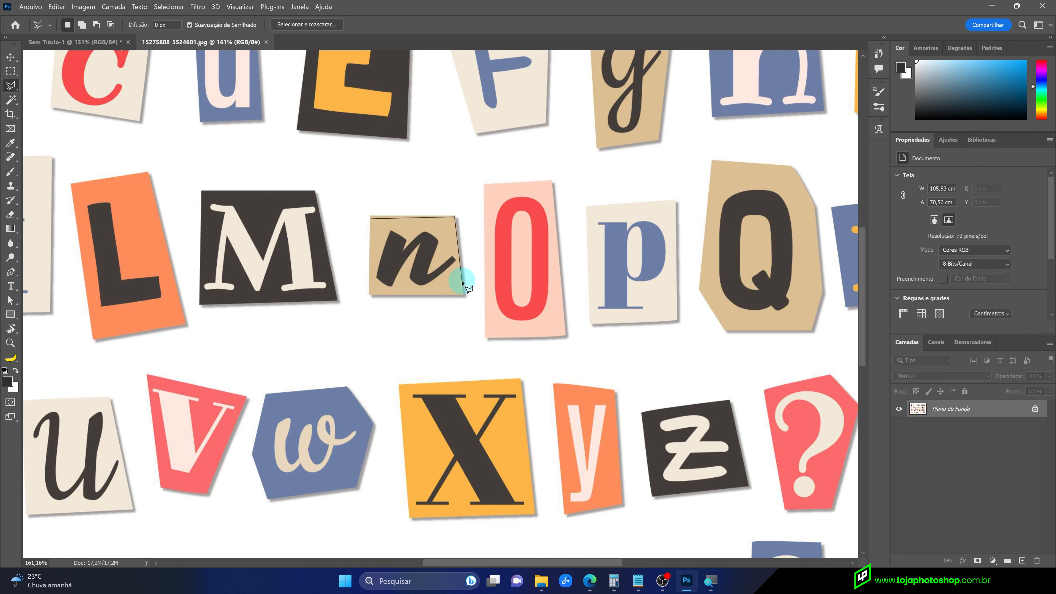
{"action": "double_click", "coordinate": [370, 294]}
Copy the letter n into the Sem Título-1 collage, scale it to 48,70% and place it just above the p
{"action": "key", "text": "ctrl+c"}
{"action": "left_click", "coordinate": [114, 45]}
{"action": "key", "text": "ctrl+v"}
{"action": "key", "text": "ctrl+t"}
{"action": "mouse_move", "coordinate": [475, 273]}
{"action": "left_mouse_down"}
{"action": "mouse_move", "coordinate": [436, 304]}
{"action": "mouse_move", "coordinate": [276, 320]}
{"action": "mouse_move", "coordinate": [256, 363]}
{"action": "left_mouse_up"}
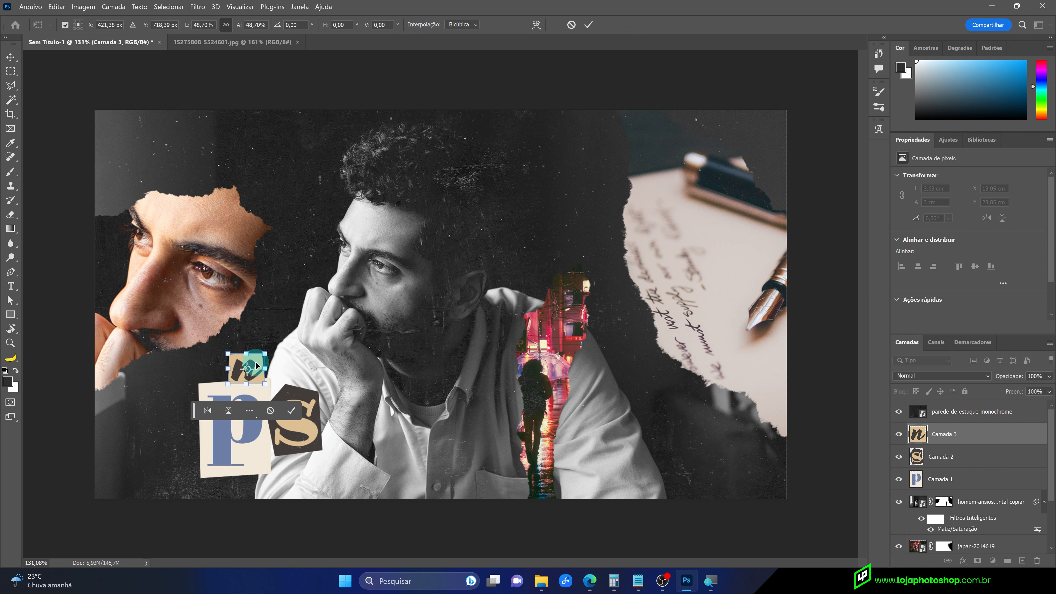
{"action": "key", "text": "Return"}
In 15275808_5524601.jpg, outline the pink paper cut-out of the letter O with the Polygonal Lasso to select it
{"action": "left_click", "coordinate": [243, 42]}
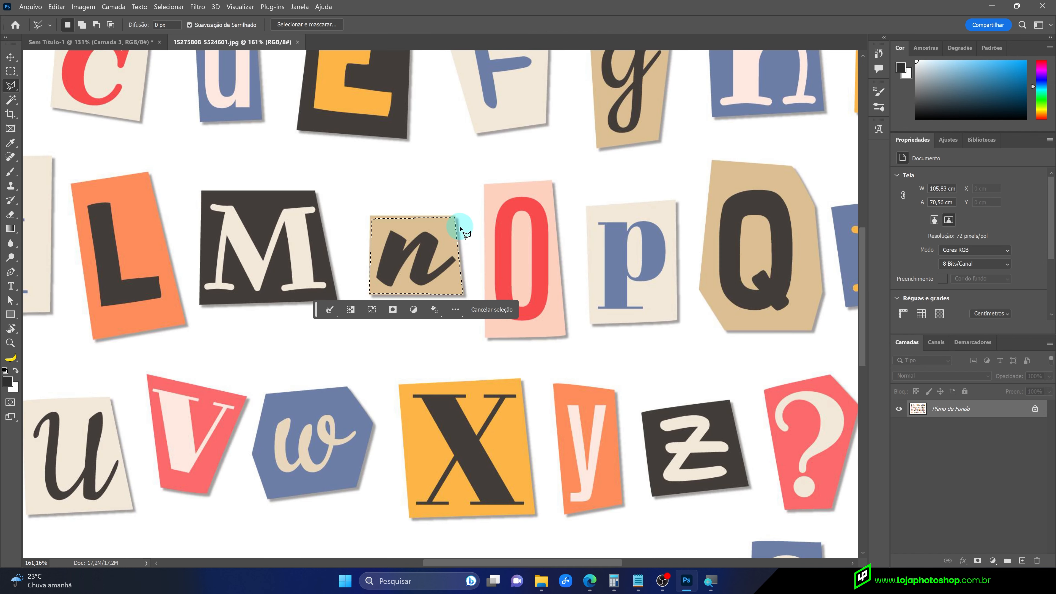
{"action": "left_click", "coordinate": [485, 188]}
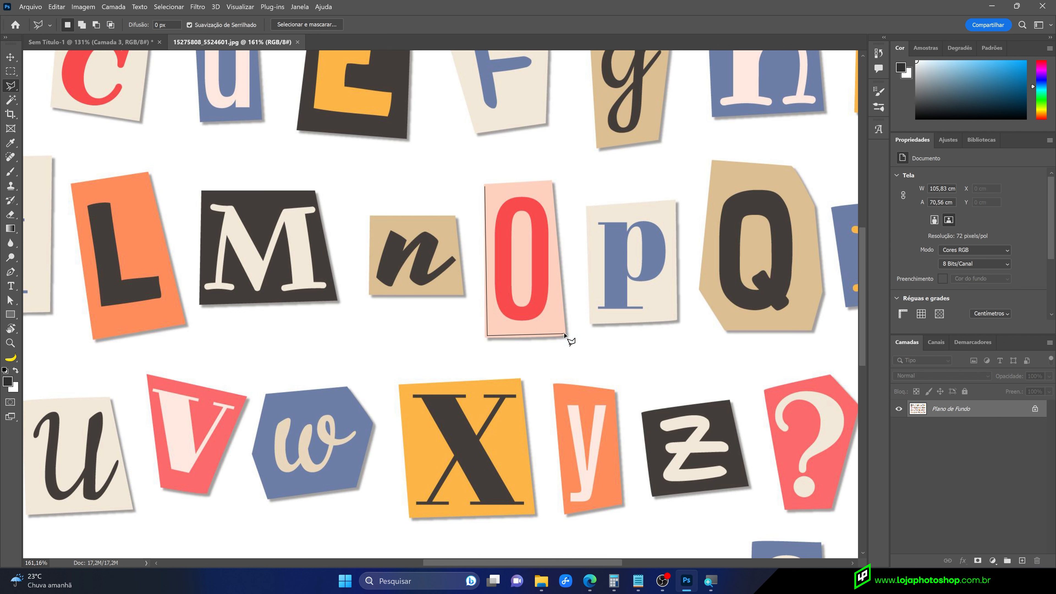
{"action": "double_click", "coordinate": [550, 183]}
Copy the letter O into the Sem Título-1 collage, scale it to about 42% and place it beside the n
{"action": "key", "text": "ctrl+c"}
{"action": "left_click", "coordinate": [133, 42]}
{"action": "key", "text": "ctrl+v"}
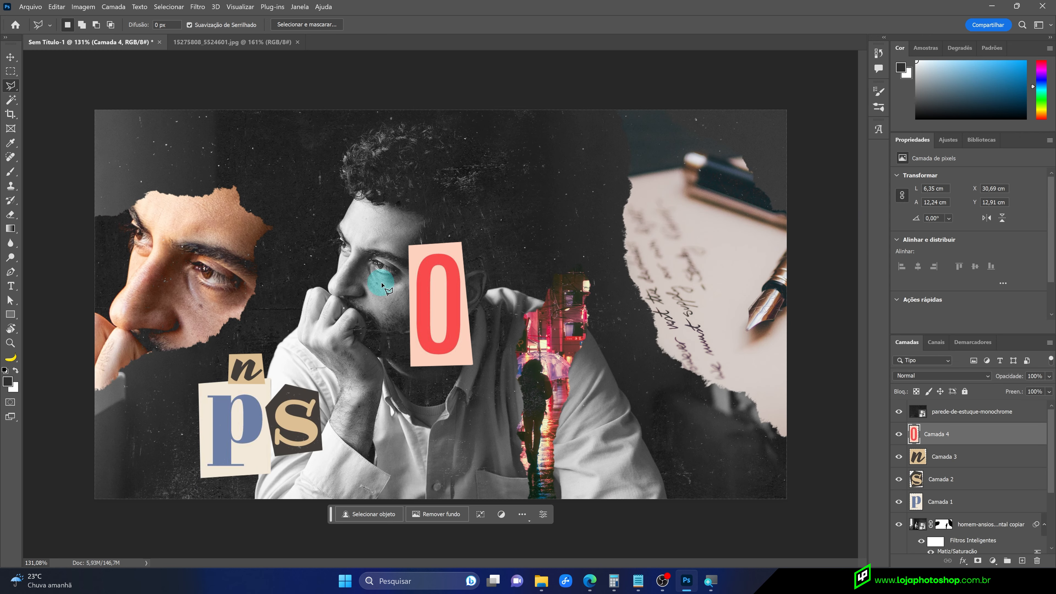
{"action": "key", "text": "ctrl+t"}
{"action": "left_click_drag", "start_coordinate": [468, 244], "coordinate": [277, 344]}
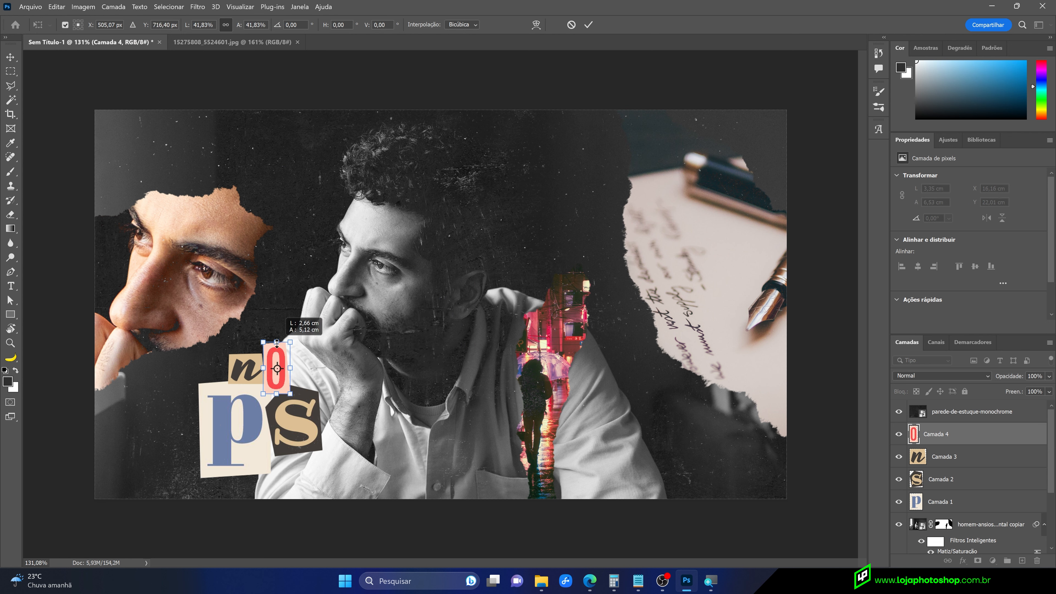
{"action": "left_click", "coordinate": [588, 24]}
{"action": "key", "text": "l"}
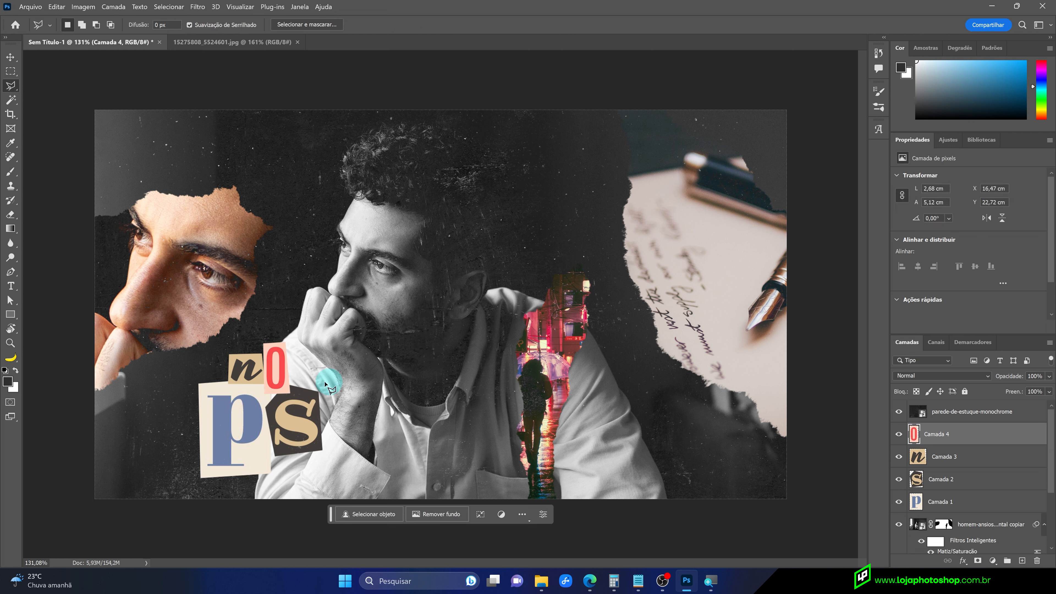
Compare the collage with the parede-de-estuque-monochrome texture hidden and shown, and inspect the letters and torn edges up close
{"action": "left_click", "coordinate": [899, 411]}
{"action": "left_click", "coordinate": [899, 412]}
{"action": "scroll", "coordinate": [304, 416], "scroll_direction": "up", "scroll_amount": 3}
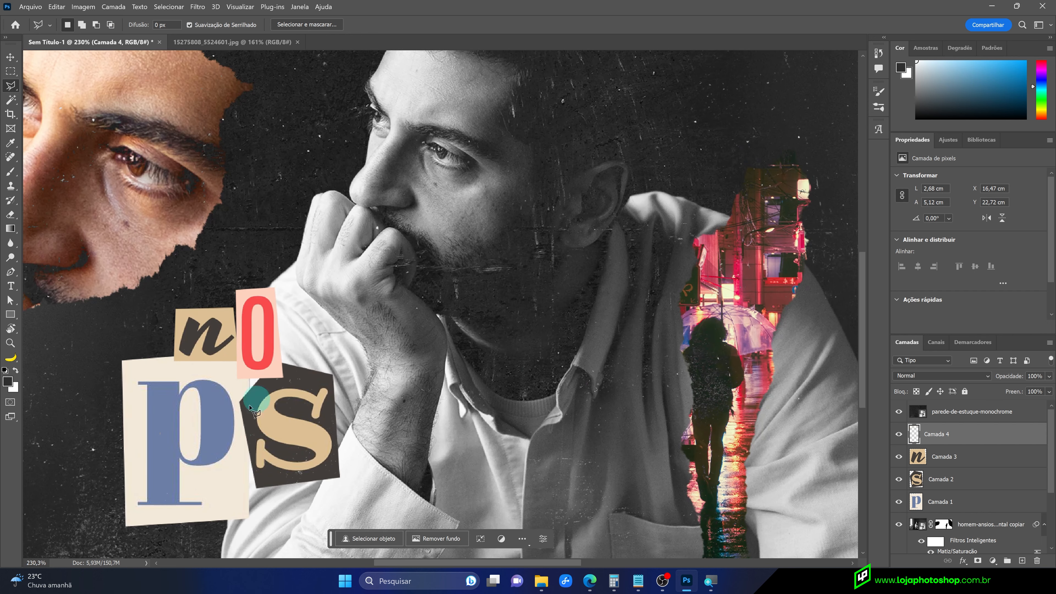
{"action": "scroll", "coordinate": [239, 299], "scroll_direction": "down", "scroll_amount": 4}
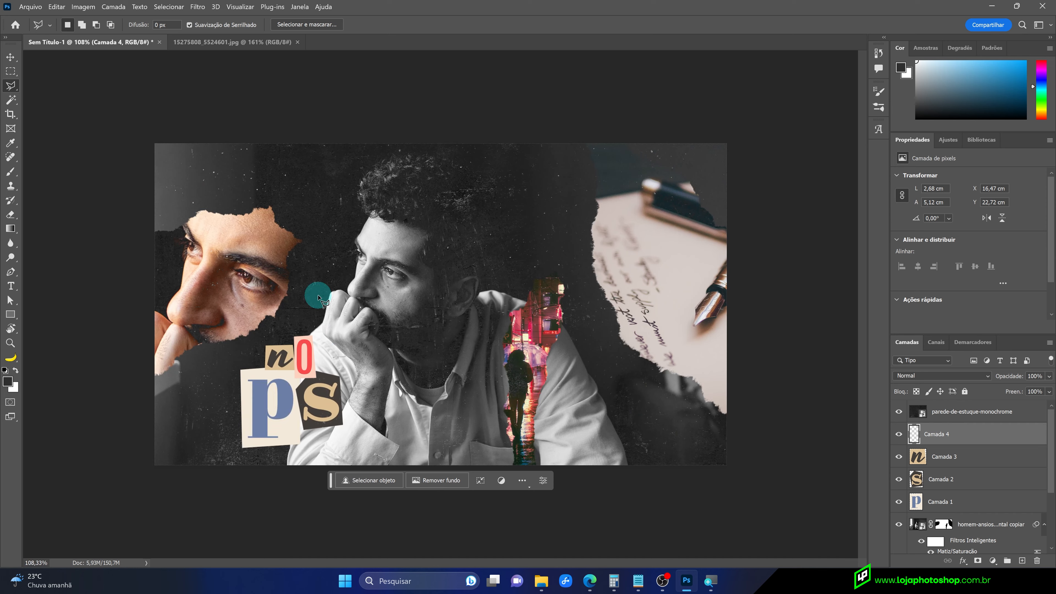
{"action": "scroll", "coordinate": [302, 295], "scroll_direction": "up", "scroll_amount": 3}
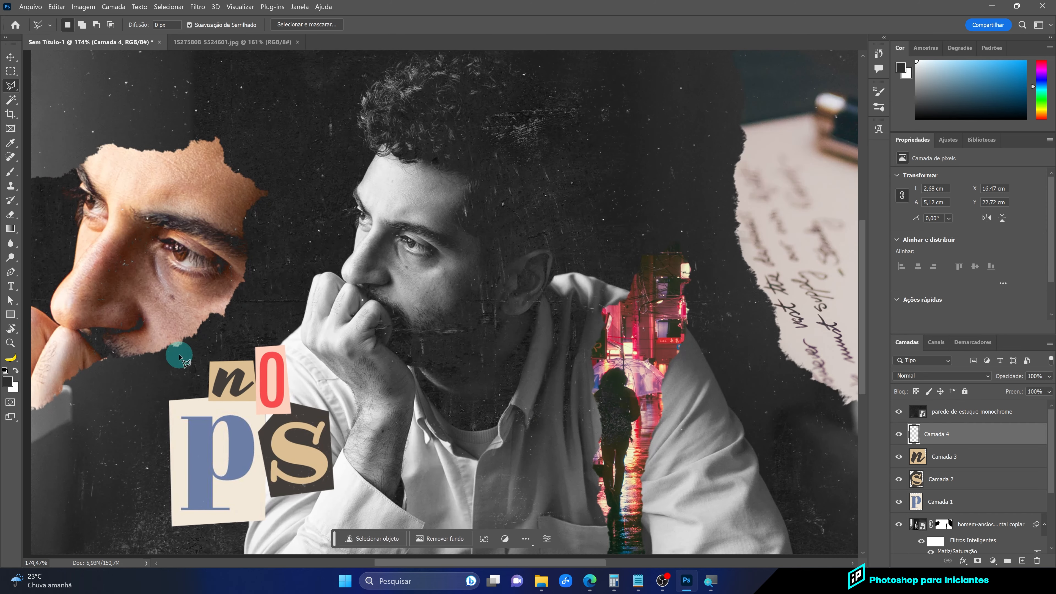
{"action": "left_click_drag", "start_coordinate": [114, 386], "coordinate": [199, 361]}
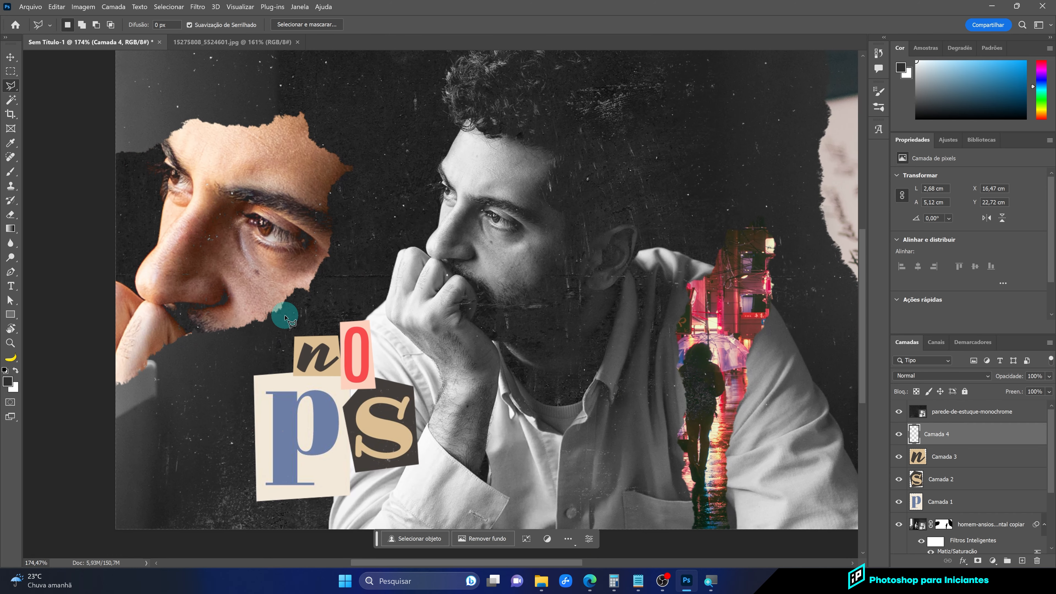
Add a new empty layer directly above the masked homem-ansioso photo copy
{"action": "scroll", "coordinate": [942, 474], "scroll_direction": "down", "scroll_amount": 3}
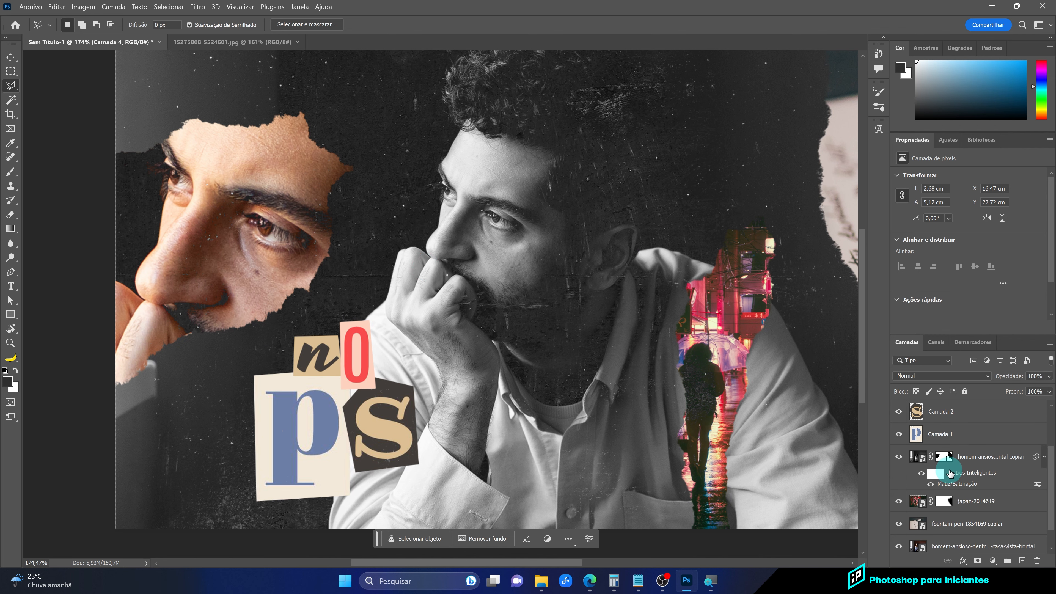
{"action": "left_click", "coordinate": [943, 460]}
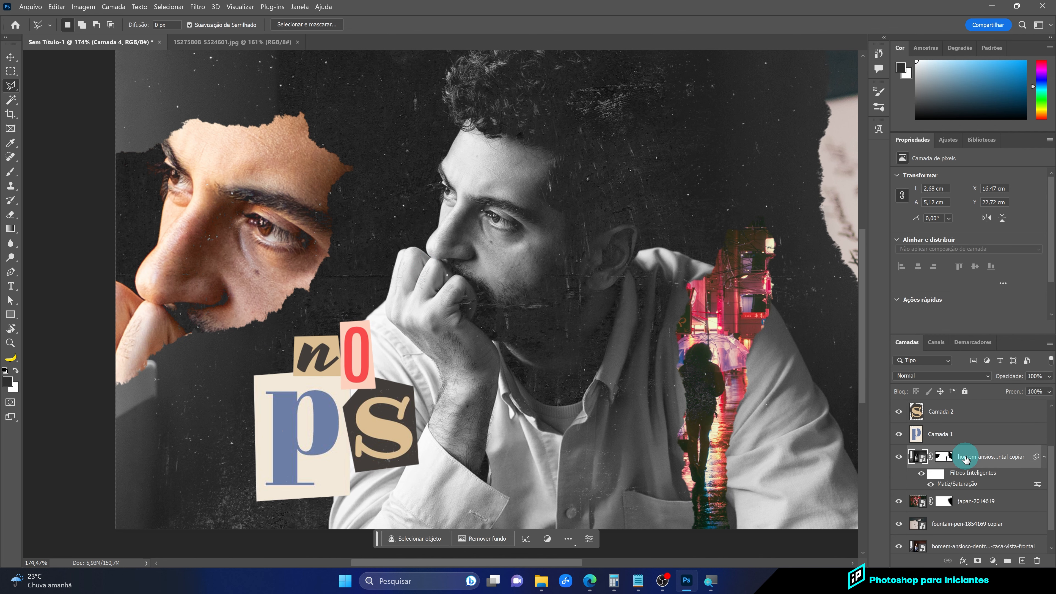
{"action": "left_click", "coordinate": [897, 457]}
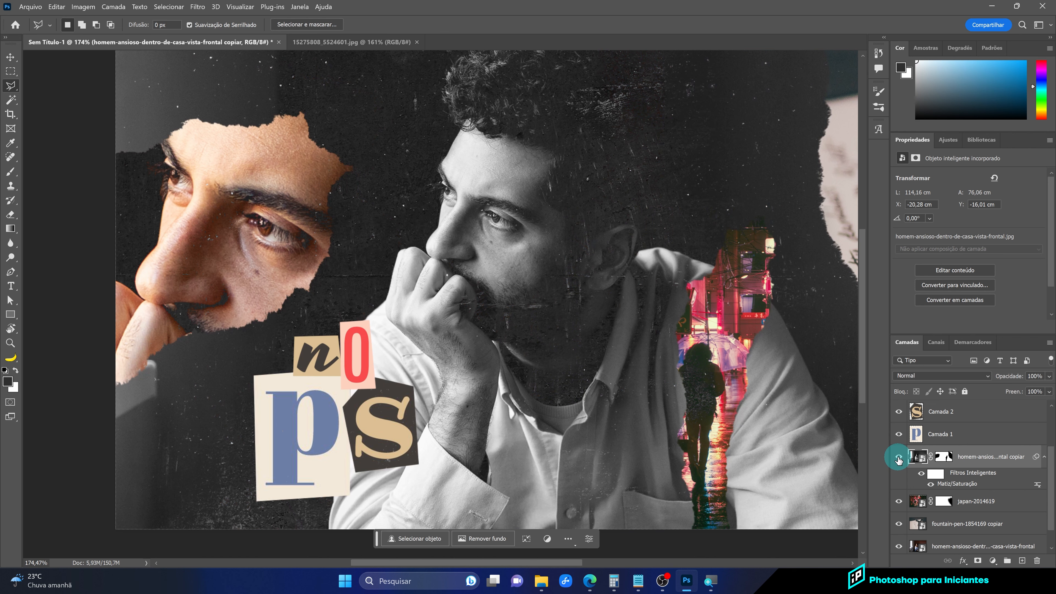
{"action": "left_click", "coordinate": [1019, 562]}
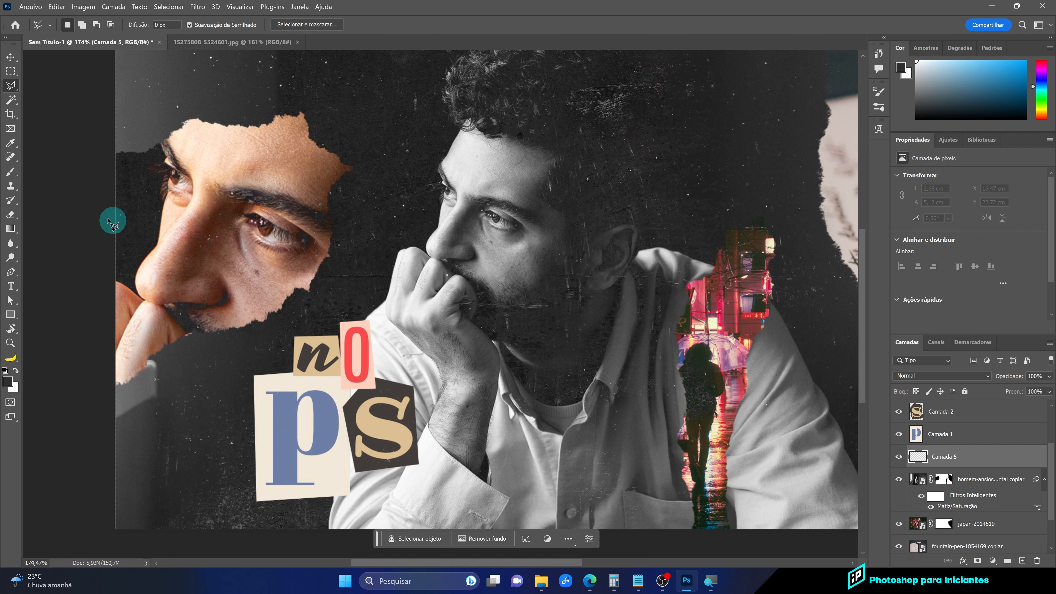
Choose the torn-paper brush tip 07.psd and make white the foreground colour
{"action": "left_click", "coordinate": [12, 173]}
{"action": "left_click", "coordinate": [72, 24]}
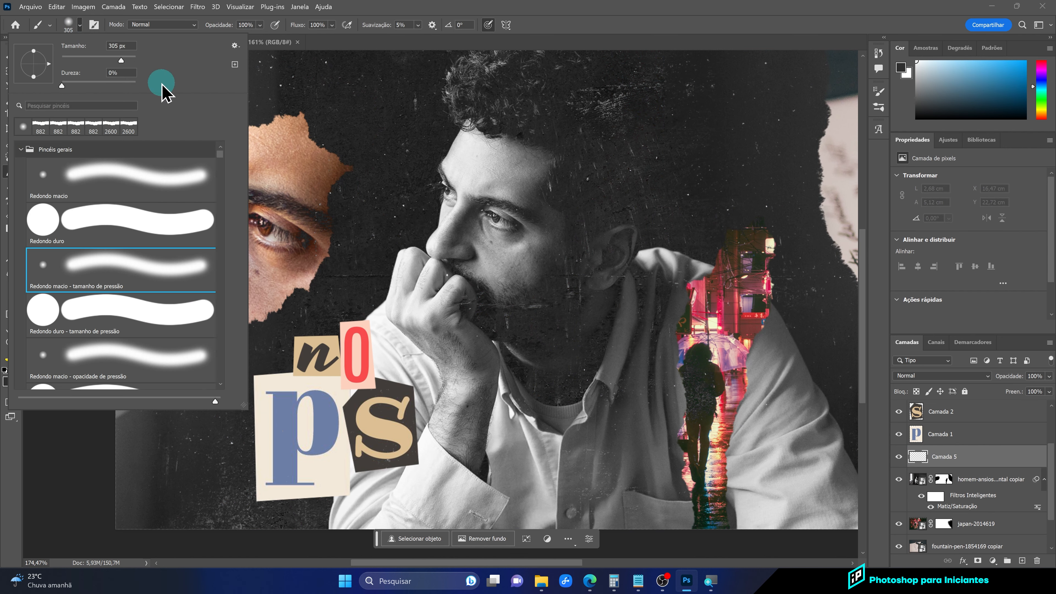
{"action": "left_click_drag", "start_coordinate": [222, 165], "coordinate": [214, 335]}
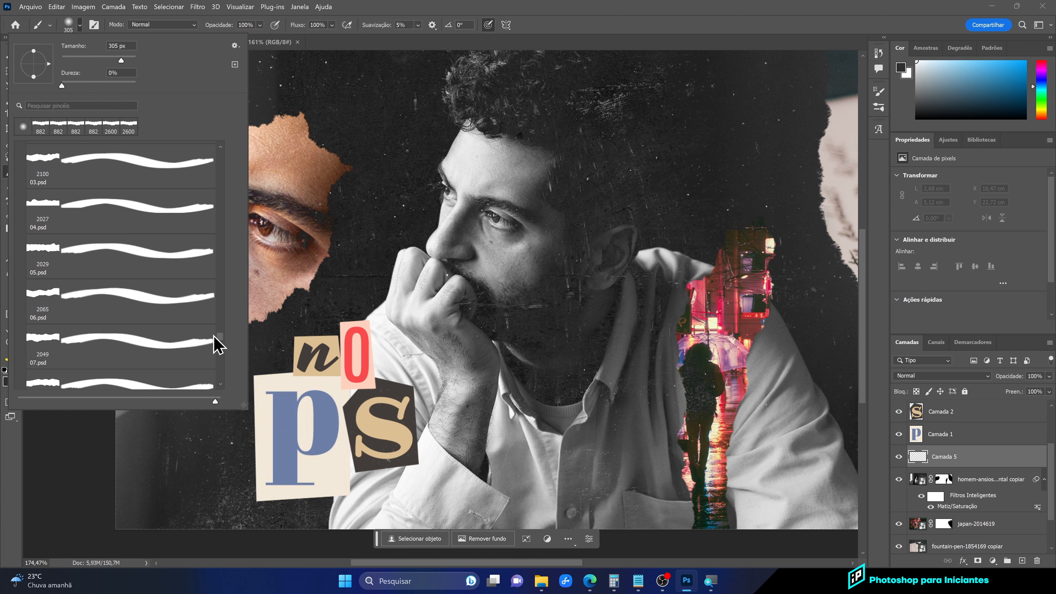
{"action": "left_click", "coordinate": [196, 340]}
{"action": "left_click", "coordinate": [523, 10]}
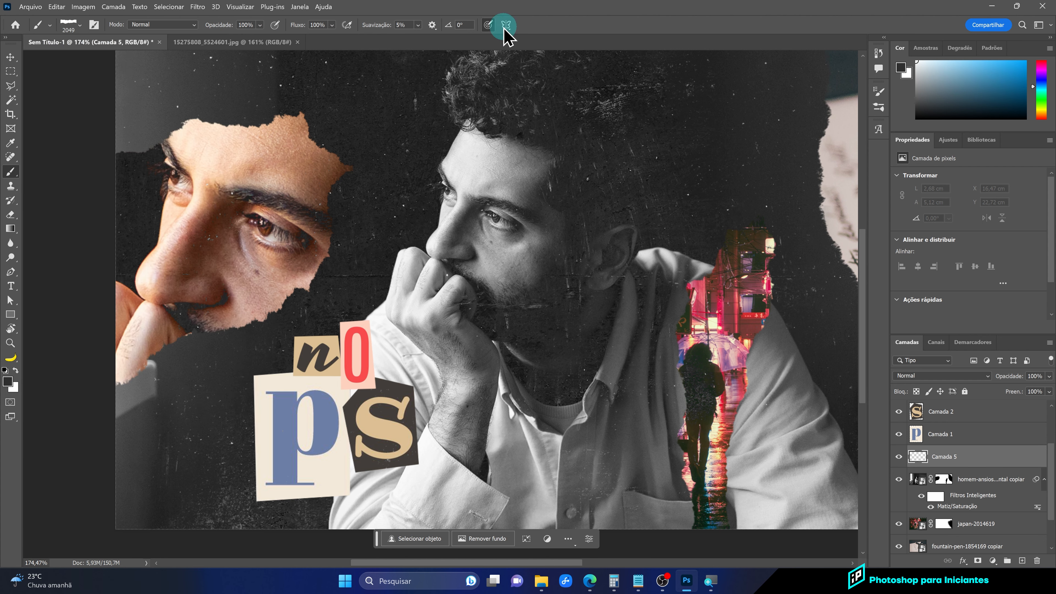
{"action": "left_click", "coordinate": [17, 372]}
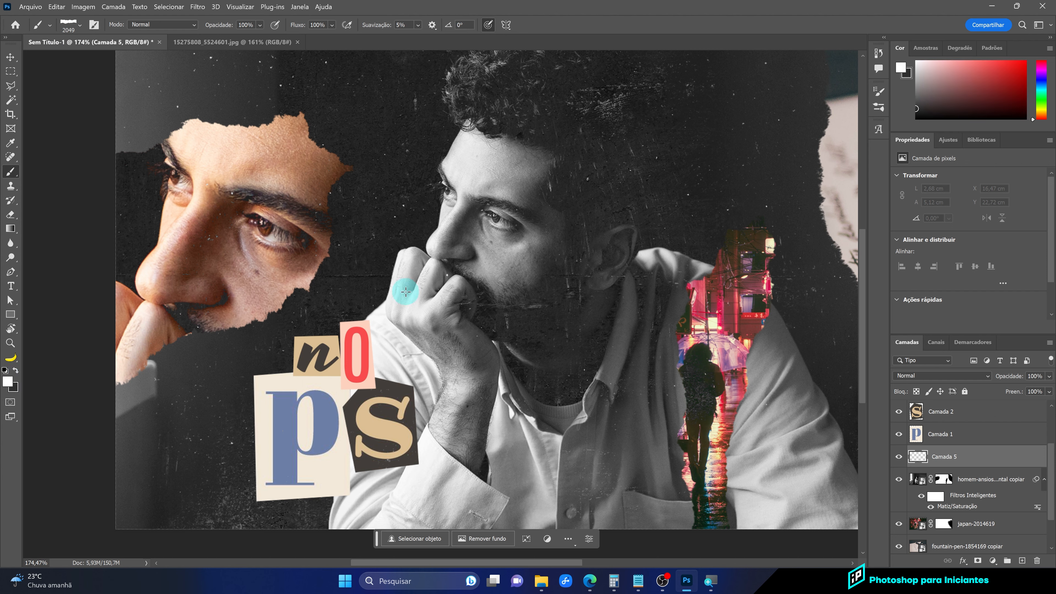
Set the torn-paper brush to 900 px and 31°, try a white stamp over the colour face fragment, and undo it
{"action": "key", "text": "bracketleft"}
{"action": "key", "text": "bracketleft"}
{"action": "key", "text": "bracketleft"}
{"action": "key", "text": "bracketleft"}
{"action": "key", "text": "bracketleft"}
{"action": "key", "text": "bracketleft"}
{"action": "key", "text": "bracketleft"}
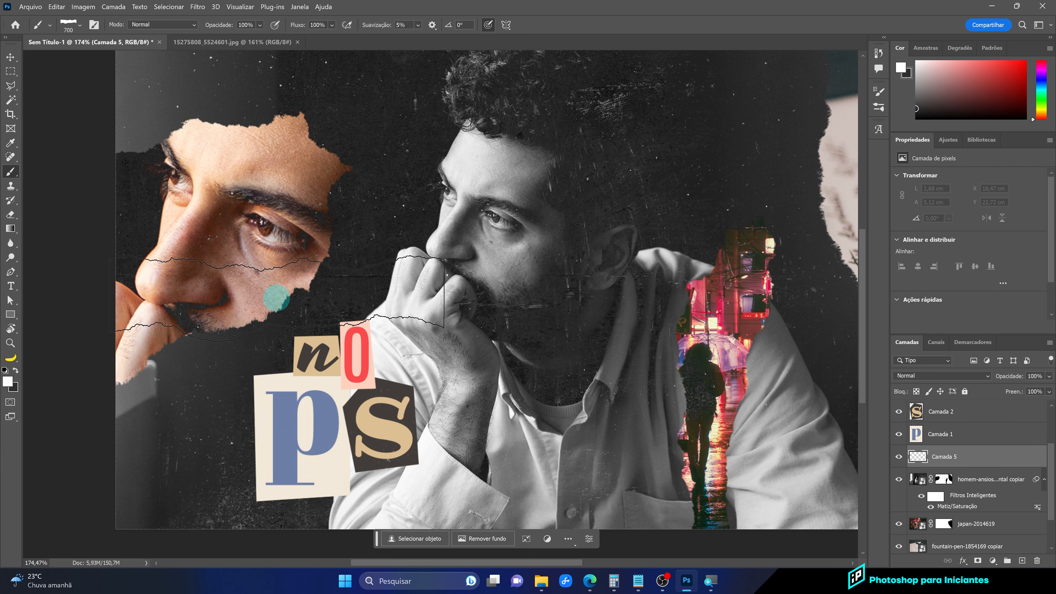
{"action": "right_click", "coordinate": [291, 304]}
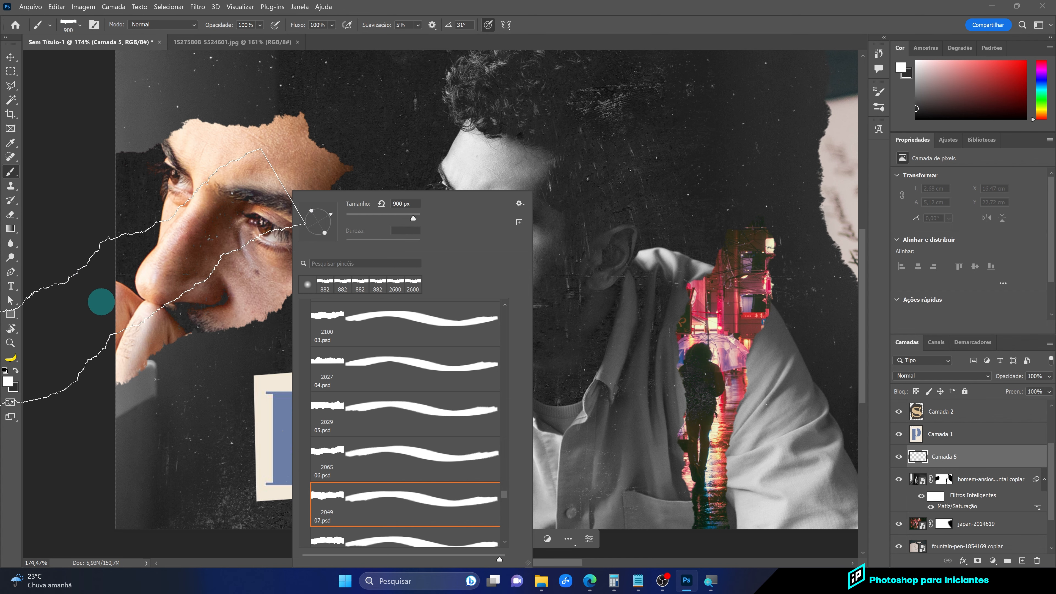
{"action": "left_click", "coordinate": [96, 304]}
{"action": "key", "text": "ctrl+z"}
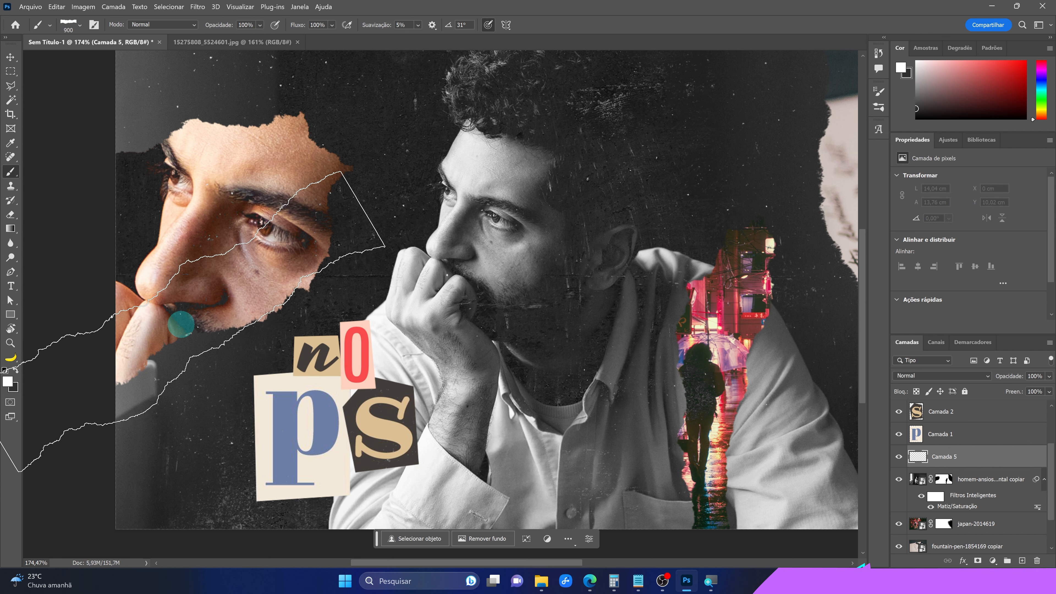
Try another white torn-paper stamp over the face fragment with the brush tip rotated to a different angle
{"action": "right_click", "coordinate": [229, 286]}
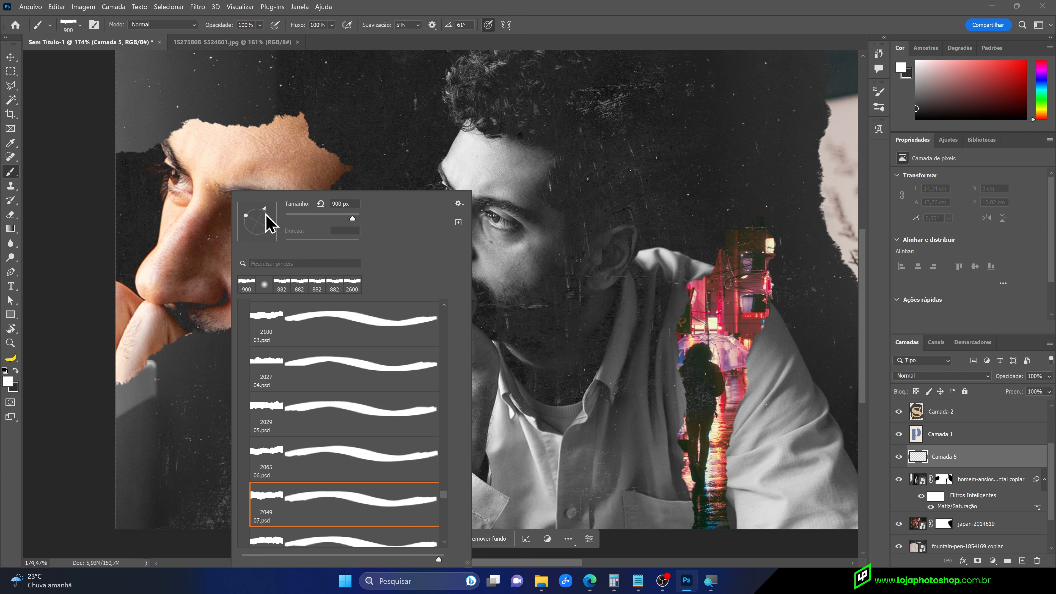
{"action": "left_click", "coordinate": [118, 315]}
{"action": "key", "text": "ctrl+z"}
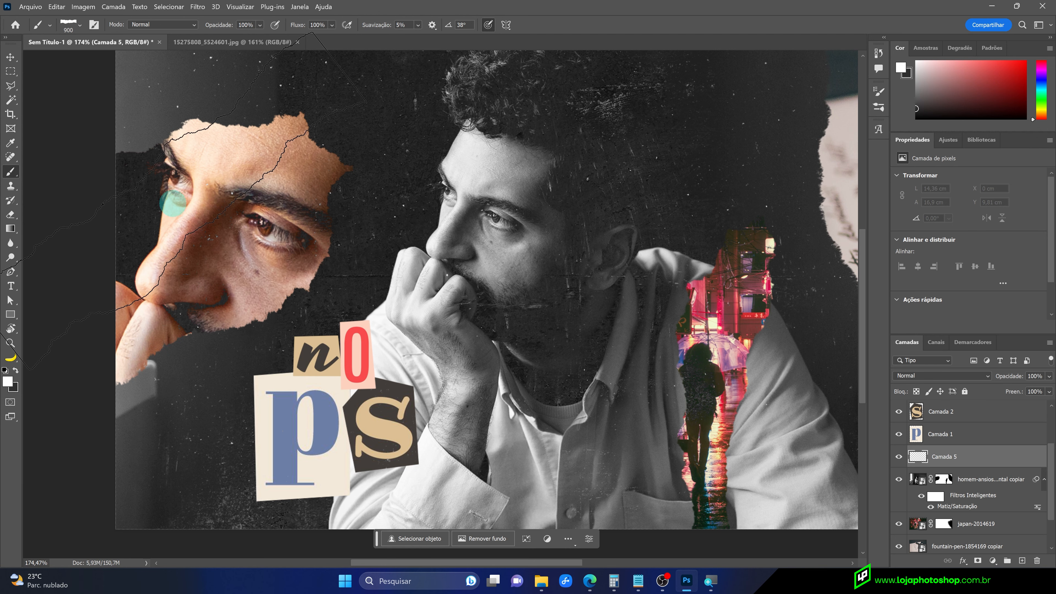
Set the brush angle to -137° and stamp a white torn-paper strip diagonally across the lower part of the face fragment
{"action": "right_click", "coordinate": [221, 275]}
{"action": "left_click_drag", "start_coordinate": [244, 235], "coordinate": [177, 277]}
{"action": "key", "text": "Return"}
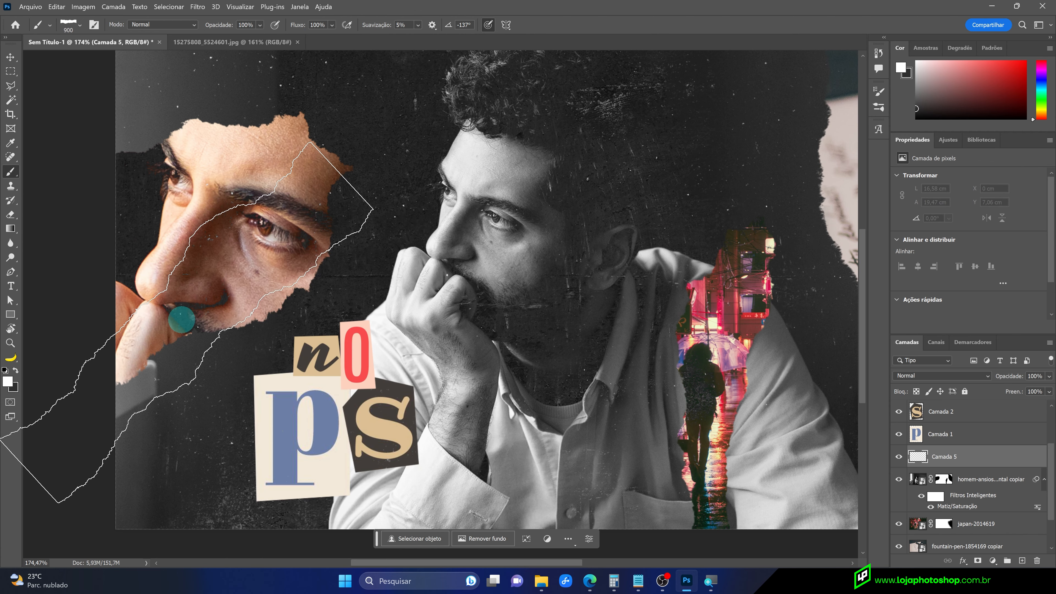
{"action": "left_click", "coordinate": [145, 336]}
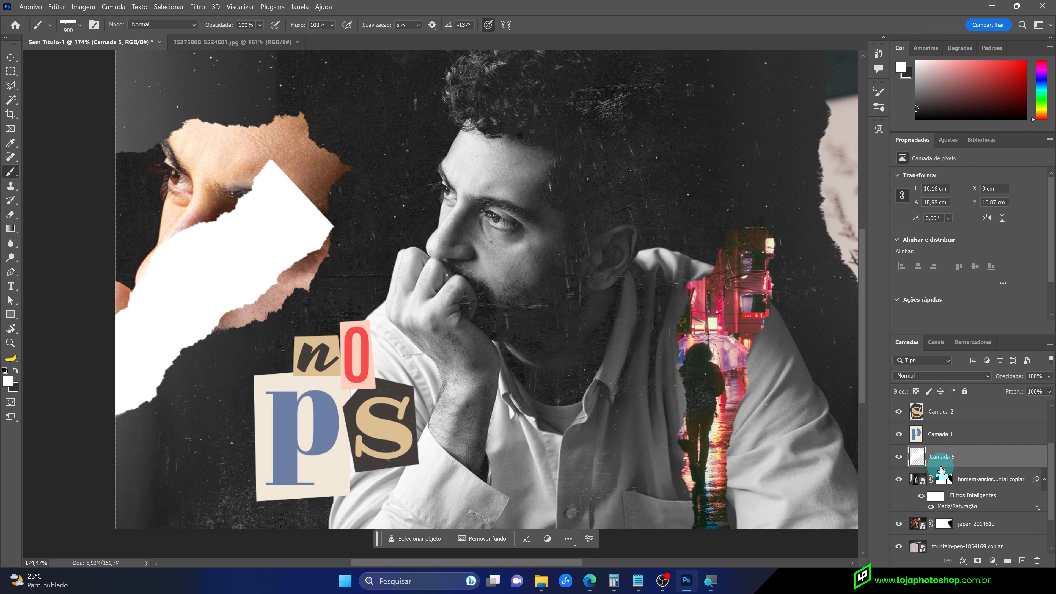
Copy the layer mask from the man's photo copy onto layer Camada 5
{"action": "left_click_drag", "start_coordinate": [945, 480], "coordinate": [941, 456]}
{"action": "left_click", "coordinate": [940, 460]}
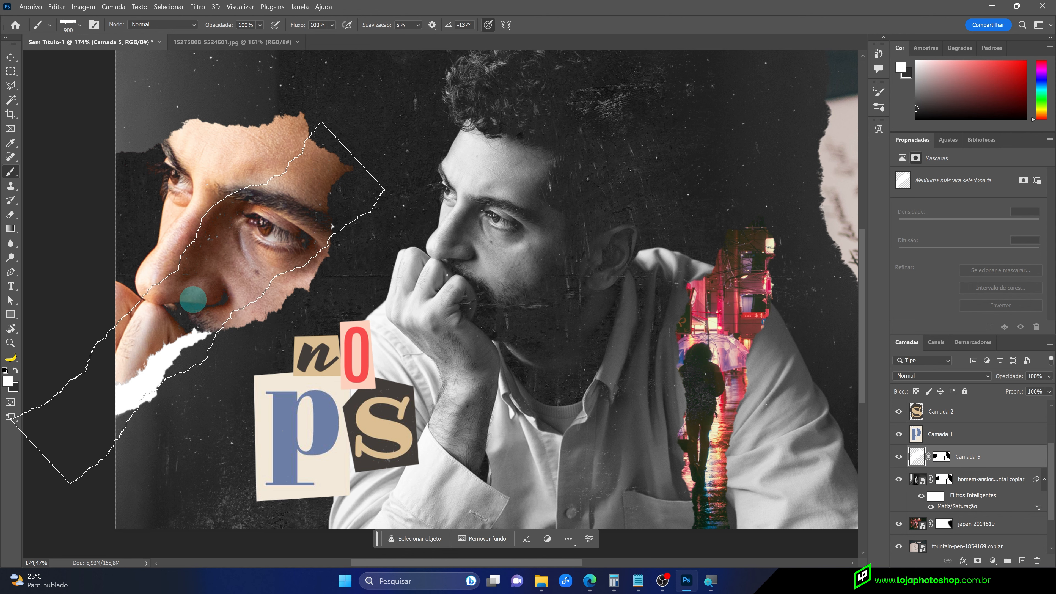
Set the torn-paper brush to 584 px and -176°, and stamp a white edge along the upper left of the face tear
{"action": "mouse_move", "coordinate": [202, 295]}
{"action": "left_mouse_down"}
{"action": "mouse_move", "coordinate": [288, 302]}
{"action": "mouse_move", "coordinate": [177, 306]}
{"action": "left_mouse_up"}
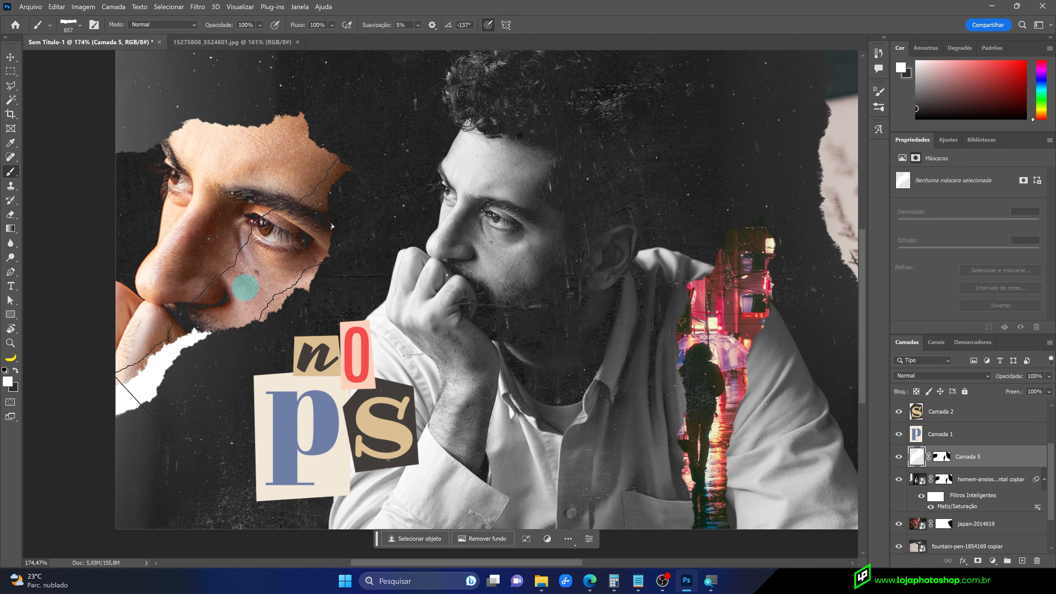
{"action": "left_click_drag", "start_coordinate": [225, 261], "coordinate": [190, 266]}
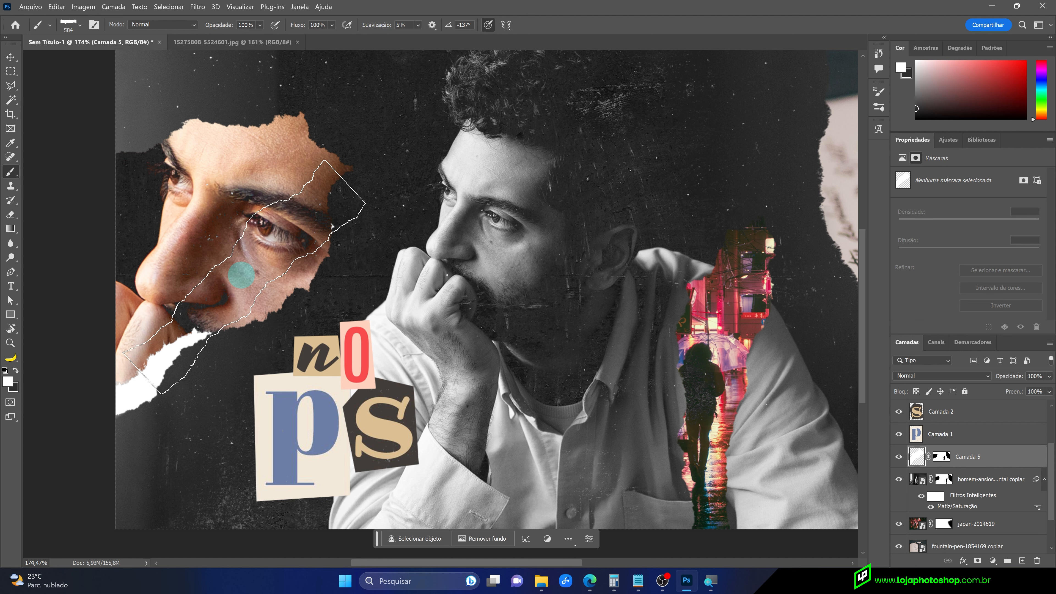
{"action": "right_click", "coordinate": [208, 239]}
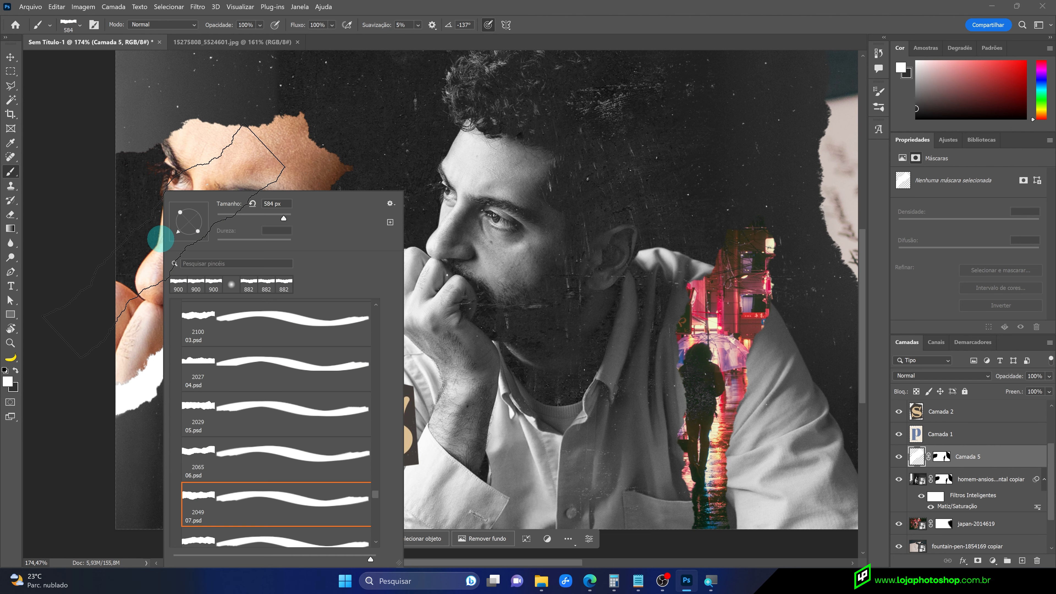
{"action": "mouse_move", "coordinate": [186, 233]}
{"action": "left_mouse_down"}
{"action": "mouse_move", "coordinate": [141, 176]}
{"action": "mouse_move", "coordinate": [143, 154]}
{"action": "left_mouse_up"}
{"action": "left_click", "coordinate": [143, 154]}
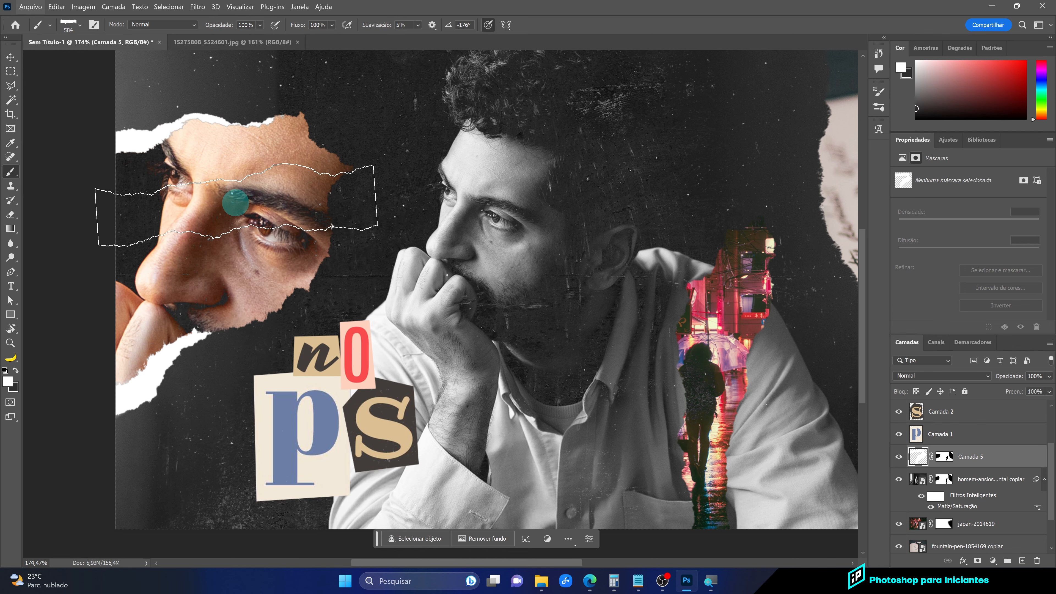
Set the torn-paper brush to 139 px and 126°, and stamp a small white edge at the upper right of the face tear
{"action": "right_click", "coordinate": [237, 193]}
{"action": "left_click_drag", "start_coordinate": [263, 217], "coordinate": [317, 217]}
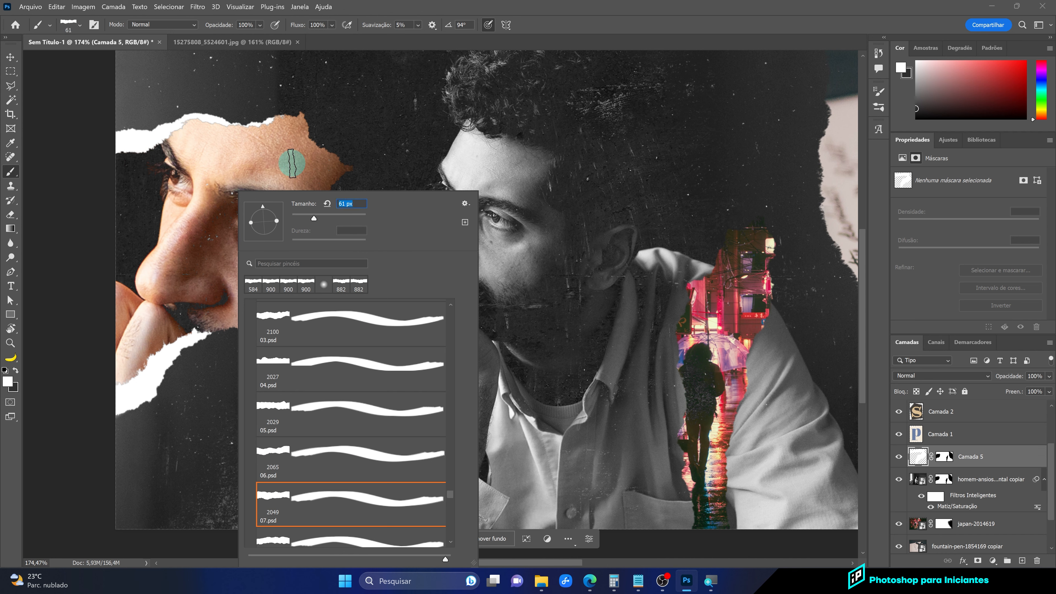
{"action": "left_click_drag", "start_coordinate": [263, 206], "coordinate": [255, 214]}
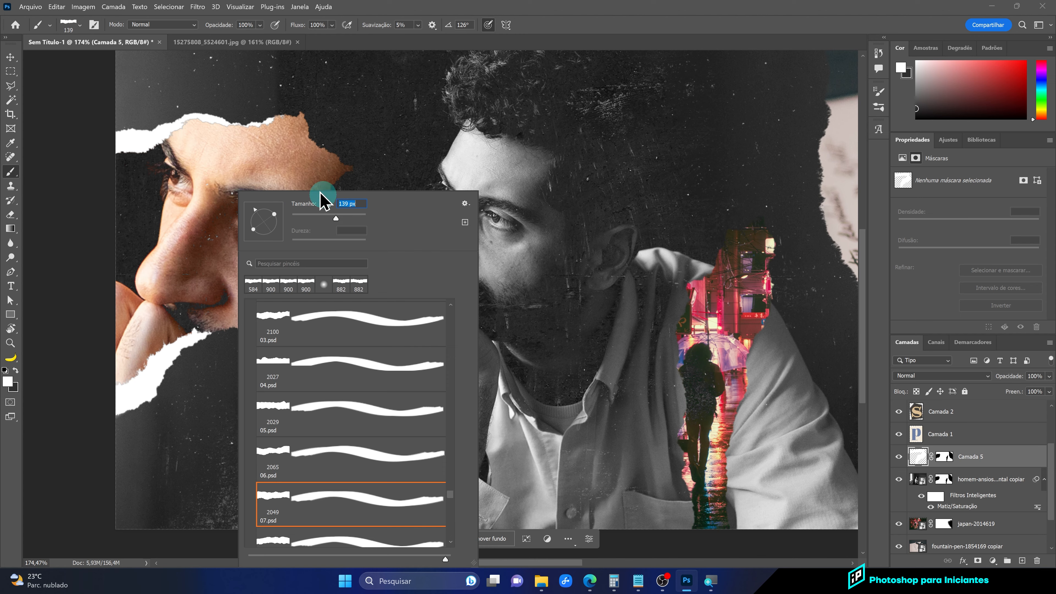
{"action": "left_click", "coordinate": [316, 141]}
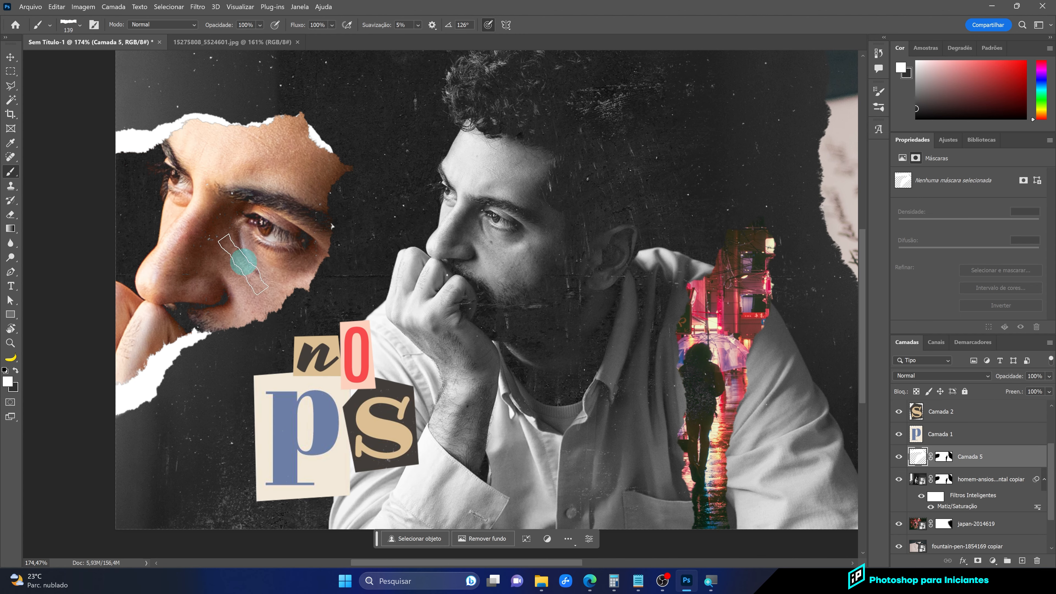
Switch to the torn-paper brush tip 06.psd, set it to 357 px and 29°, and stamp near the lower edge of the face tear
{"action": "key", "text": "ctrl+0"}
{"action": "right_click", "coordinate": [213, 293]}
{"action": "left_click_drag", "start_coordinate": [233, 213], "coordinate": [251, 228]}
{"action": "scroll", "coordinate": [301, 387], "scroll_direction": "down", "scroll_amount": 1}
{"action": "left_click", "coordinate": [302, 428]}
{"action": "left_click_drag", "start_coordinate": [335, 218], "coordinate": [319, 218]}
{"action": "left_click_drag", "start_coordinate": [253, 222], "coordinate": [257, 212]}
{"action": "left_click", "coordinate": [160, 328]}
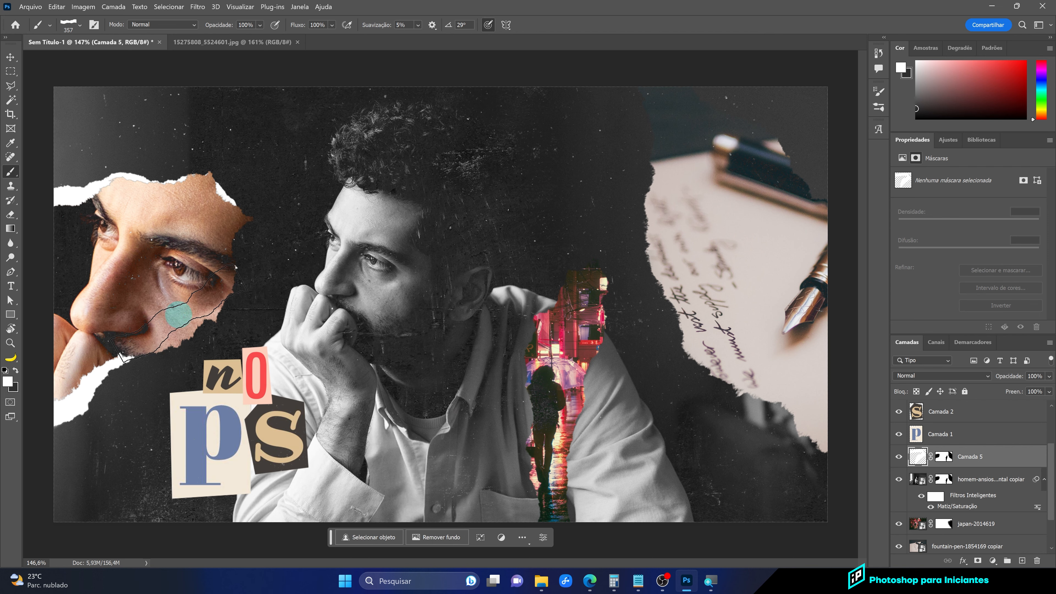
Try white torn-paper stamps along the right side of the face tear at 154 px with different brush angles, and undo the last attempt
{"action": "right_click", "coordinate": [230, 283]}
{"action": "left_click_drag", "start_coordinate": [272, 215], "coordinate": [275, 225]}
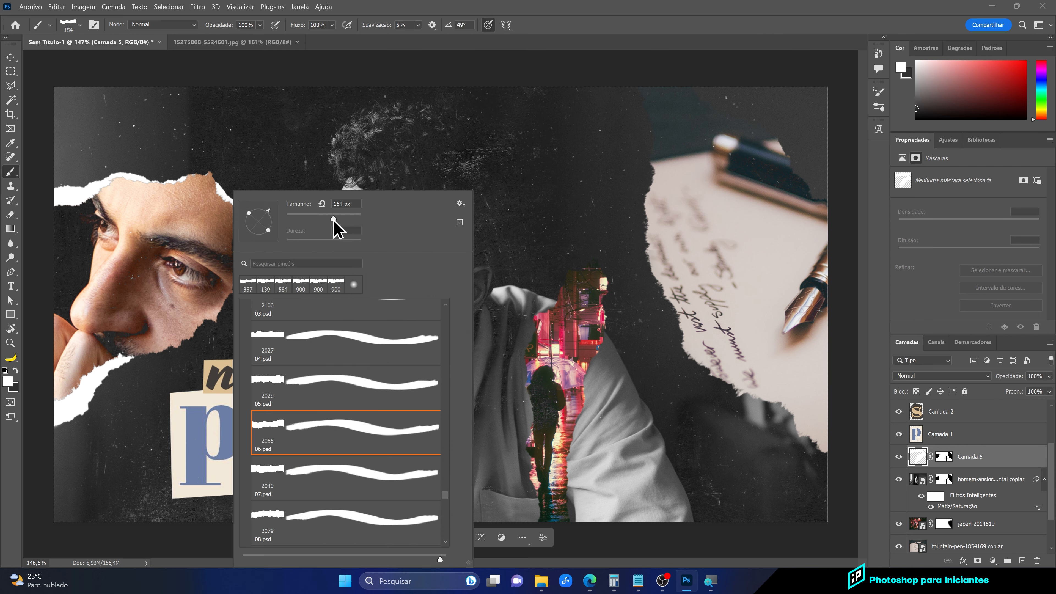
{"action": "left_click", "coordinate": [201, 266]}
{"action": "right_click", "coordinate": [200, 266]}
{"action": "left_click", "coordinate": [225, 229]}
{"action": "left_click", "coordinate": [181, 241]}
{"action": "right_click", "coordinate": [230, 251]}
{"action": "left_click", "coordinate": [256, 228]}
{"action": "left_click", "coordinate": [222, 247]}
{"action": "left_click", "coordinate": [234, 245]}
{"action": "key", "text": "ctrl+z"}
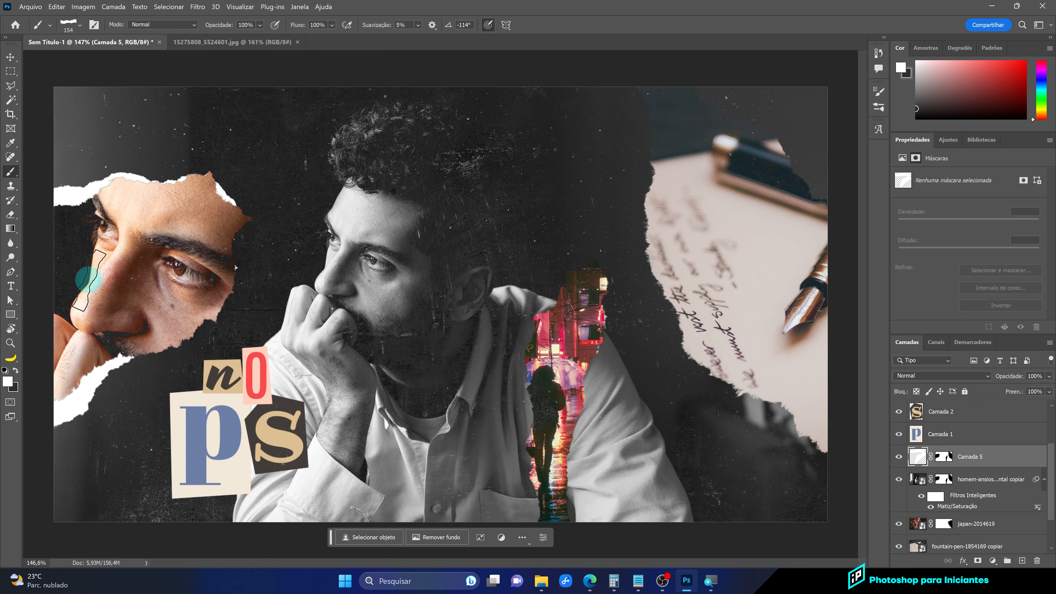
{"action": "left_click", "coordinate": [945, 458]}
{"action": "left_click", "coordinate": [991, 451]}
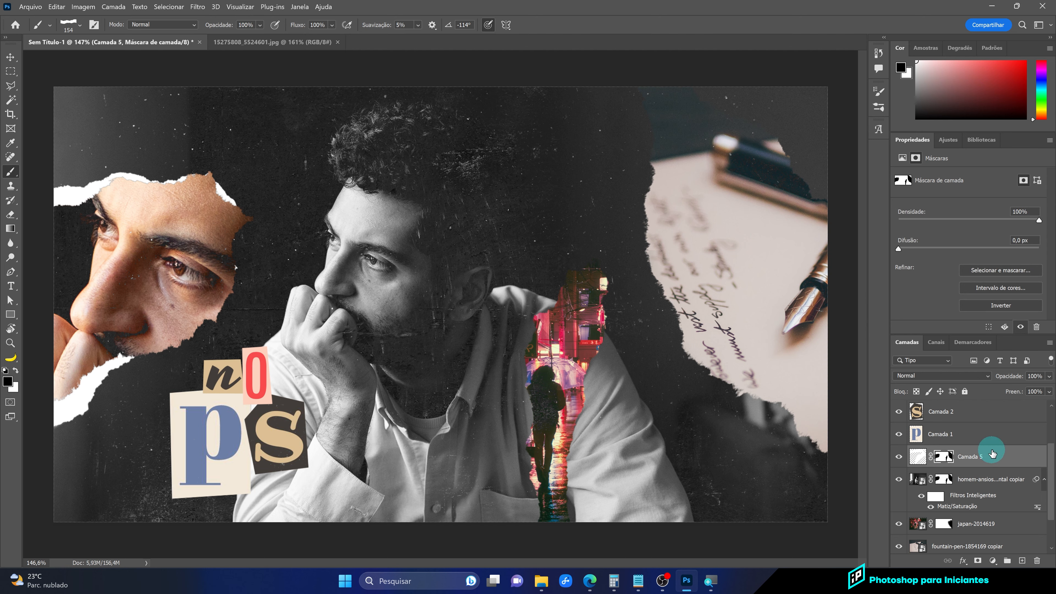
{"action": "scroll", "coordinate": [244, 309], "scroll_direction": "up", "scroll_amount": 3}
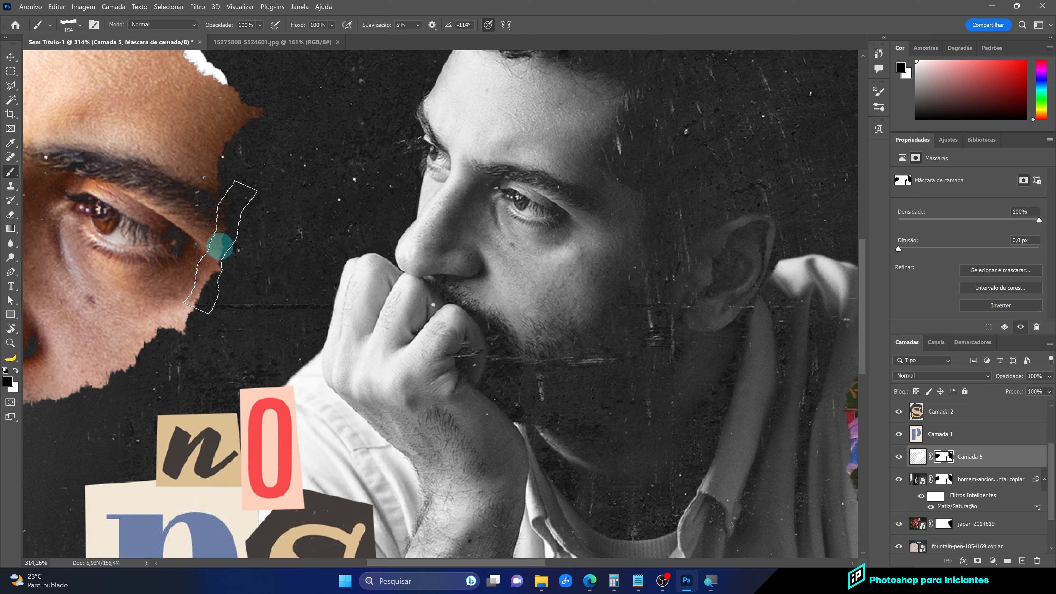
{"action": "scroll", "coordinate": [233, 266], "scroll_direction": "down", "scroll_amount": 5}
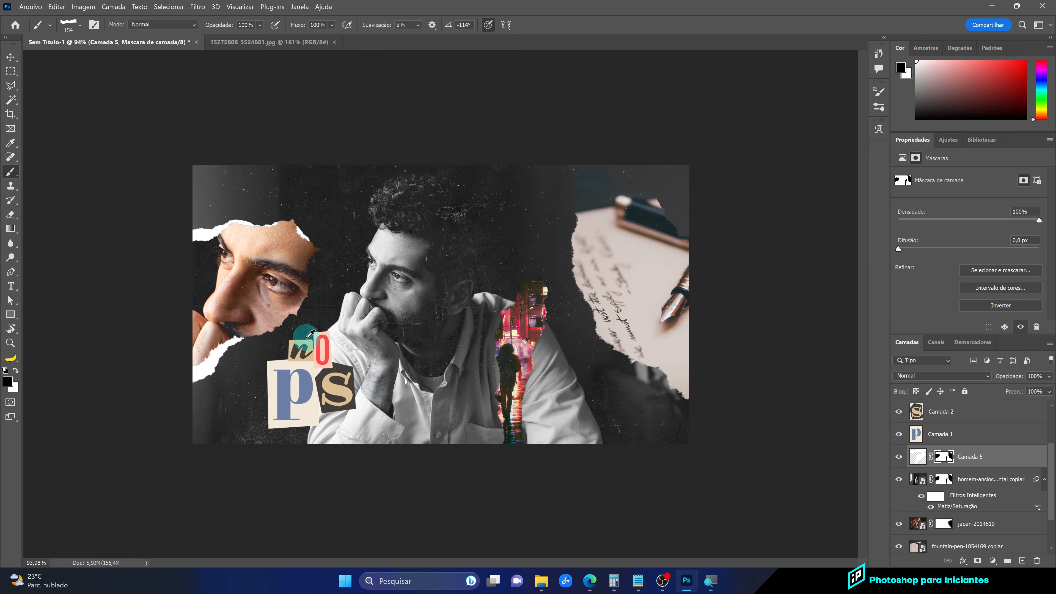
{"action": "scroll", "coordinate": [251, 326], "scroll_direction": "up", "scroll_amount": 2}
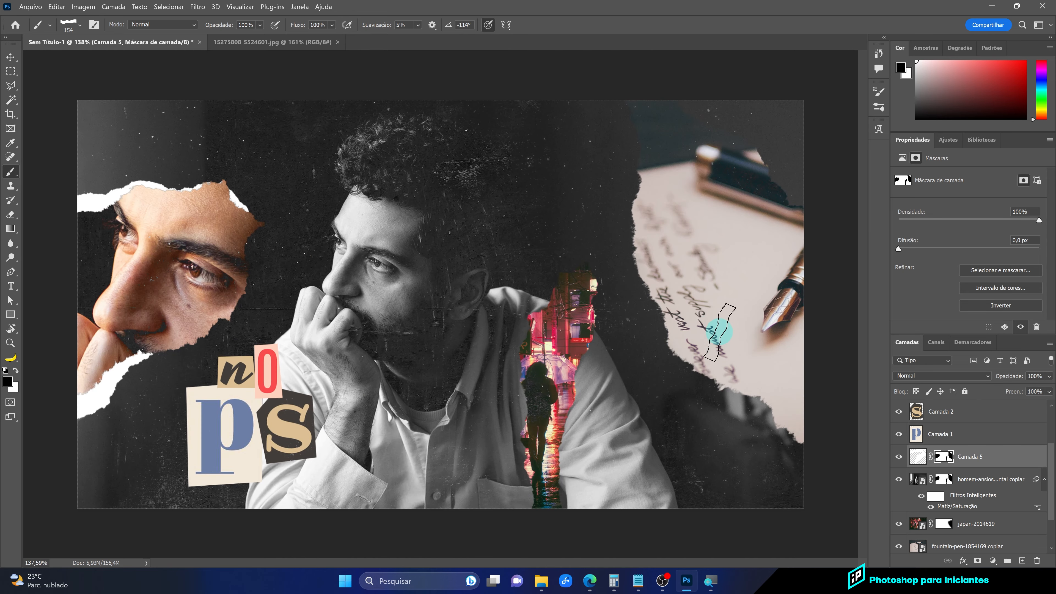
Target the pixels of Camada 5, resize the brush, and stamp a white torn edge at the upper left of the neon street tear
{"action": "scroll", "coordinate": [708, 318], "scroll_direction": "up", "scroll_amount": 1}
{"action": "scroll", "coordinate": [577, 385], "scroll_direction": "up", "scroll_amount": 1}
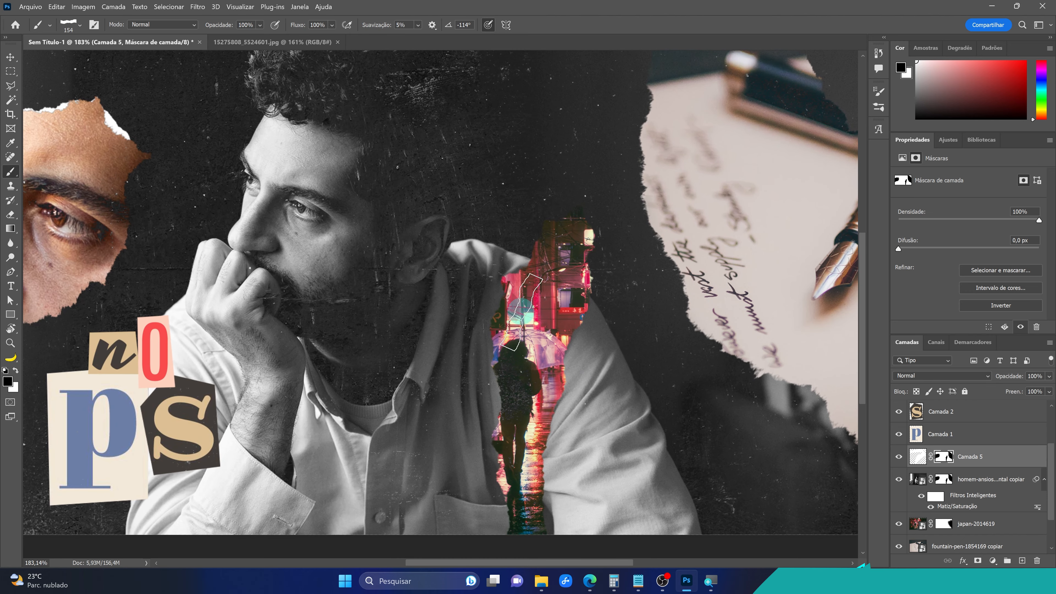
{"action": "left_click", "coordinate": [918, 458]}
{"action": "left_click", "coordinate": [898, 456]}
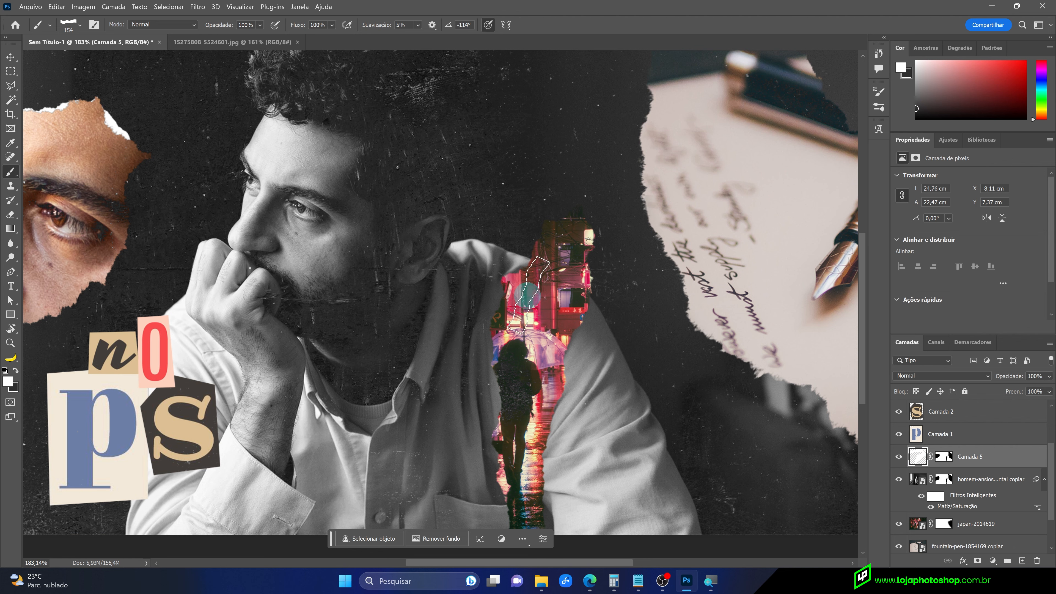
{"action": "left_click_drag", "start_coordinate": [526, 289], "coordinate": [572, 291]}
{"action": "left_click", "coordinate": [538, 271]}
Rotate the torn-paper brush and stamp further white strips down the left edge of the neon street tear
{"action": "right_click", "coordinate": [527, 317]}
{"action": "left_click_drag", "start_coordinate": [596, 219], "coordinate": [553, 208]}
{"action": "right_click", "coordinate": [526, 328]}
{"action": "left_click", "coordinate": [550, 380]}
{"action": "right_click", "coordinate": [507, 401]}
{"action": "left_click", "coordinate": [504, 409]}
{"action": "right_click", "coordinate": [505, 472]}
{"action": "left_click", "coordinate": [511, 504]}
Set the torn-paper brush to 372 px and 84°, and paint black on Camada 5's mask to trim the white strip left of the street tear
{"action": "scroll", "coordinate": [478, 416], "scroll_direction": "down", "scroll_amount": 1}
{"action": "key", "text": "x"}
{"action": "right_click", "coordinate": [457, 399]}
{"action": "left_click_drag", "start_coordinate": [632, 227], "coordinate": [635, 227]}
{"action": "left_click", "coordinate": [470, 425]}
{"action": "left_click", "coordinate": [943, 457]}
{"action": "right_click", "coordinate": [449, 400]}
{"action": "left_click", "coordinate": [461, 416]}
Return to Camada 5's pixels with white, set the brush to 416 px and 88°, and stamp torn edges along the street tear's right side
{"action": "scroll", "coordinate": [368, 401], "scroll_direction": "down", "scroll_amount": 4}
{"action": "scroll", "coordinate": [524, 363], "scroll_direction": "up", "scroll_amount": 5}
{"action": "right_click", "coordinate": [625, 324]}
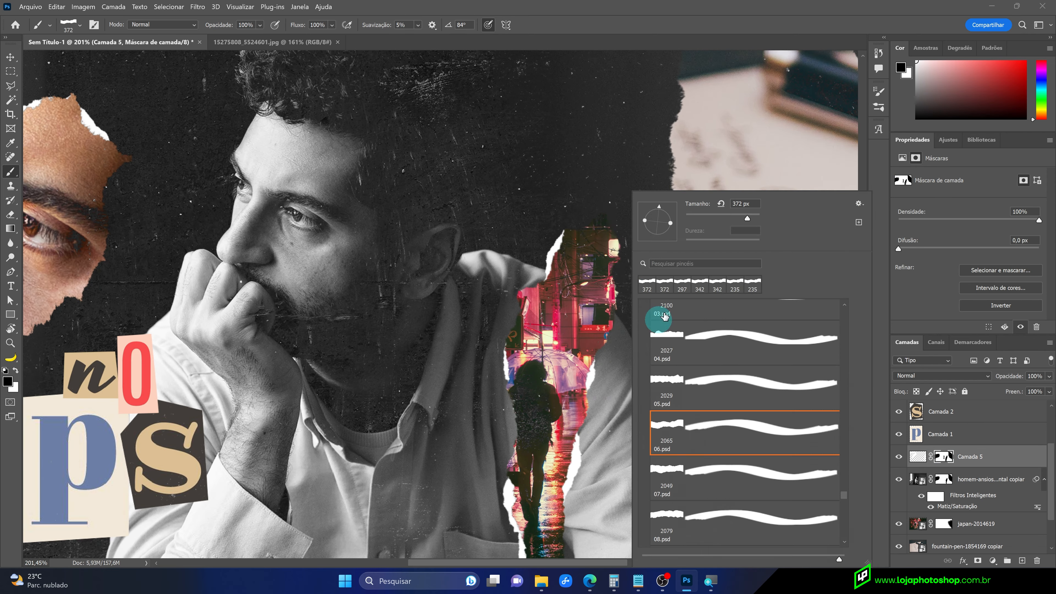
{"action": "left_click", "coordinate": [15, 370]}
{"action": "left_click", "coordinate": [917, 456]}
{"action": "right_click", "coordinate": [589, 339]}
{"action": "left_click", "coordinate": [699, 499]}
{"action": "left_click_drag", "start_coordinate": [625, 234], "coordinate": [630, 212]}
{"action": "left_click", "coordinate": [565, 310]}
{"action": "key", "text": "x"}
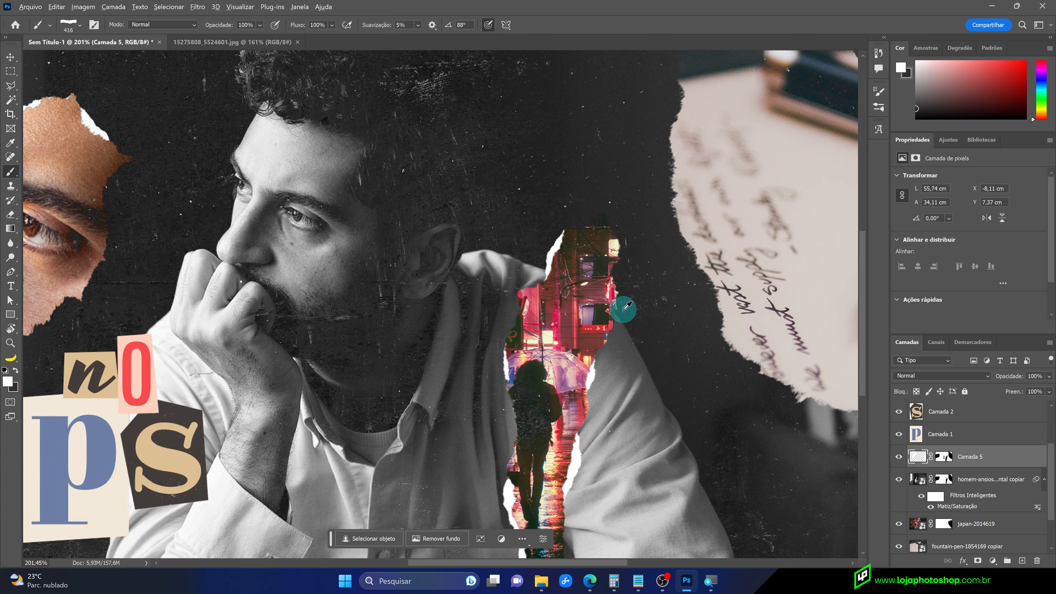
{"action": "scroll", "coordinate": [622, 310], "scroll_direction": "up", "scroll_amount": 5}
{"action": "left_click", "coordinate": [588, 282]}
Paint black on Camada 5's mask with the torn-paper brush at 257 px and 45° to trim the white right of the street tear
{"action": "left_click", "coordinate": [943, 457]}
{"action": "right_click", "coordinate": [611, 324]}
{"action": "left_click", "coordinate": [15, 370]}
{"action": "right_click", "coordinate": [694, 396]}
{"action": "left_click_drag", "start_coordinate": [720, 209], "coordinate": [726, 211]}
{"action": "left_click", "coordinate": [624, 362]}
{"action": "right_click", "coordinate": [706, 362]}
{"action": "left_click", "coordinate": [630, 180]}
{"action": "right_click", "coordinate": [688, 254]}
{"action": "left_click", "coordinate": [622, 108]}
{"action": "scroll", "coordinate": [586, 340], "scroll_direction": "down", "scroll_amount": 5}
Set the torn-paper brush 09.psd to 369 px and stamp white strips on Camada 5 along the lower and left edges of the letter tear
{"action": "right_click", "coordinate": [728, 292]}
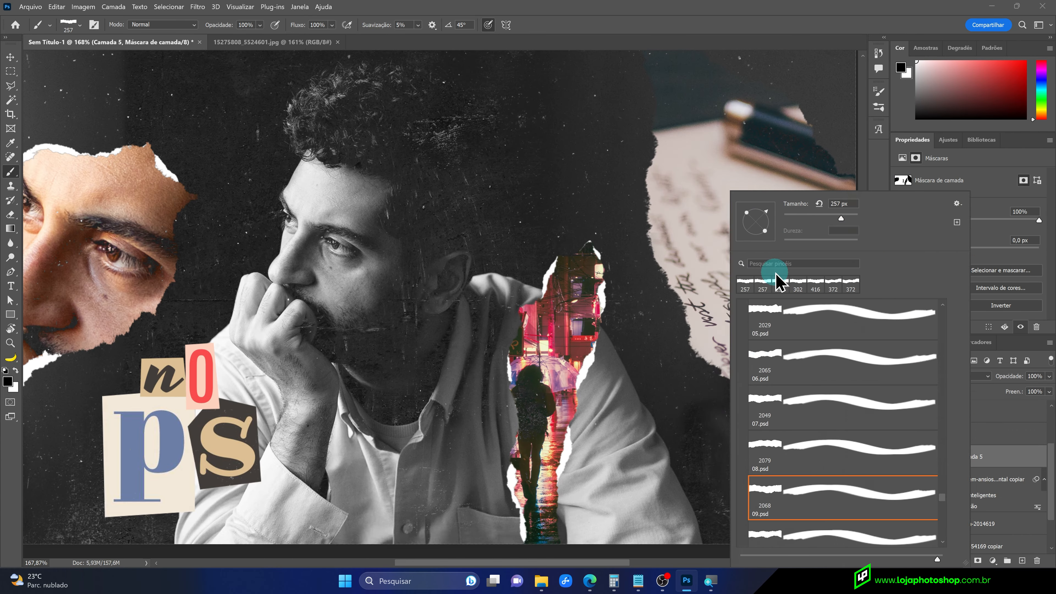
{"action": "left_click", "coordinate": [917, 457]}
{"action": "right_click", "coordinate": [707, 342]}
{"action": "right_click", "coordinate": [800, 350]}
{"action": "left_click", "coordinate": [849, 456]}
{"action": "mouse_move", "coordinate": [825, 207]}
{"action": "left_mouse_down"}
{"action": "mouse_move", "coordinate": [835, 234]}
{"action": "mouse_move", "coordinate": [740, 237]}
{"action": "left_mouse_up"}
{"action": "right_click", "coordinate": [763, 374]}
{"action": "left_click", "coordinate": [782, 387]}
{"action": "right_click", "coordinate": [752, 341]}
{"action": "left_click", "coordinate": [717, 337]}
{"action": "right_click", "coordinate": [708, 270]}
{"action": "left_click", "coordinate": [683, 293]}
Set the torn-paper brush to 544 px and 137°, and stamp a white strip along the upper right edge of the letter tear
{"action": "scroll", "coordinate": [735, 250], "scroll_direction": "down", "scroll_amount": 1}
{"action": "right_click", "coordinate": [713, 250]}
{"action": "left_click_drag", "start_coordinate": [830, 218], "coordinate": [835, 218]}
{"action": "left_click_drag", "start_coordinate": [744, 236], "coordinate": [732, 210]}
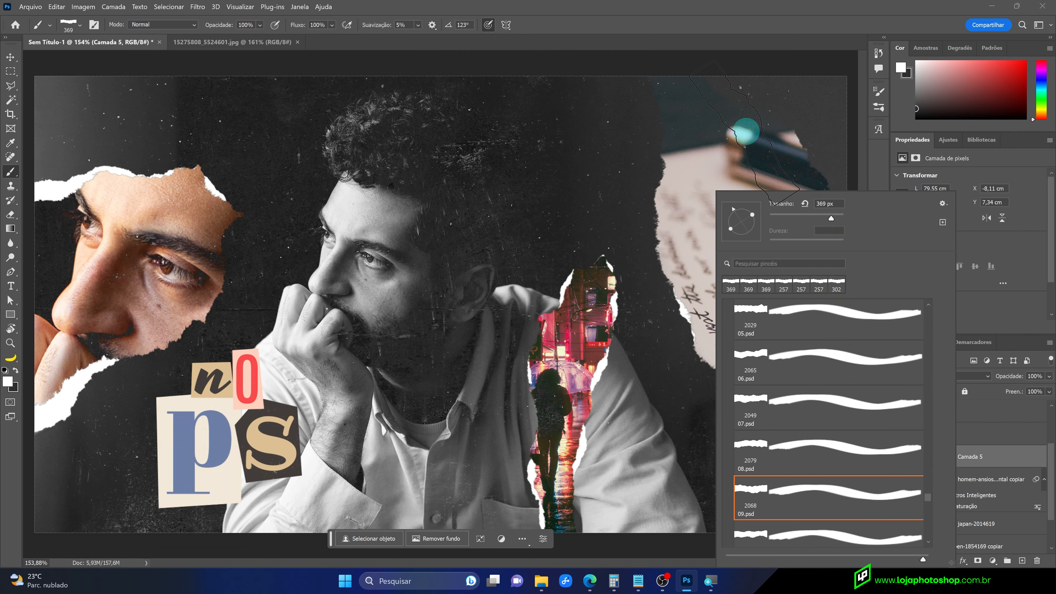
{"action": "right_click", "coordinate": [784, 144]}
{"action": "left_click_drag", "start_coordinate": [802, 210], "coordinate": [801, 212]}
{"action": "left_click_drag", "start_coordinate": [906, 218], "coordinate": [907, 218]}
{"action": "left_click", "coordinate": [776, 150]}
{"action": "key", "text": "ctrl+z"}
{"action": "left_click", "coordinate": [770, 142]}
{"action": "scroll", "coordinate": [525, 288], "scroll_direction": "down", "scroll_amount": 7}
{"action": "scroll", "coordinate": [524, 285], "scroll_direction": "up", "scroll_amount": 6}
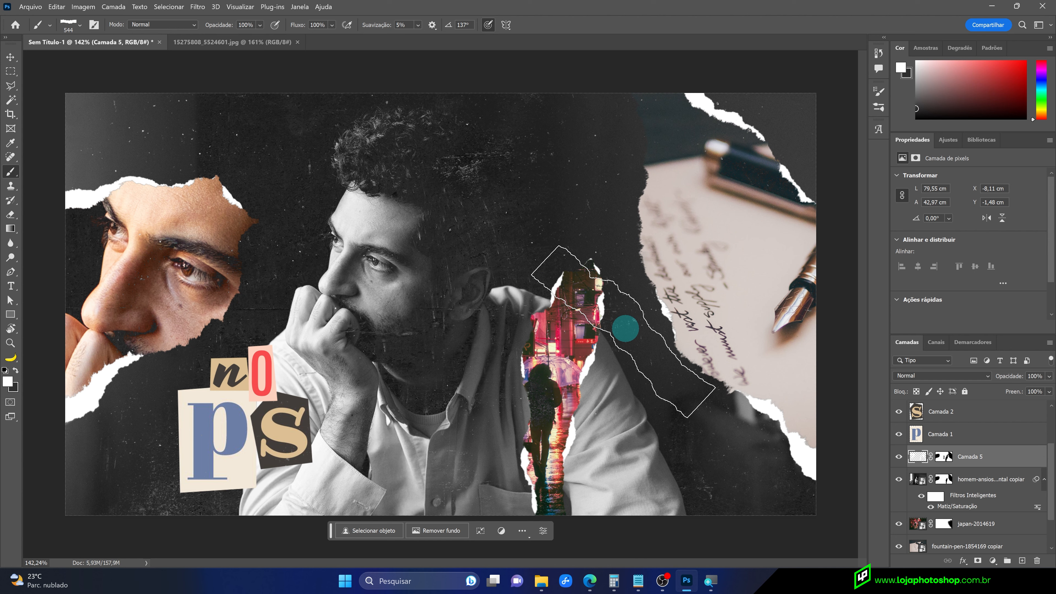
Add a Color Lookup (Pesquisa de cores) adjustment layer above the parede-de-estuque-monochrome layer
{"action": "scroll", "coordinate": [943, 405], "scroll_direction": "up", "scroll_amount": 3}
{"action": "left_click", "coordinate": [973, 411]}
{"action": "left_click", "coordinate": [991, 561]}
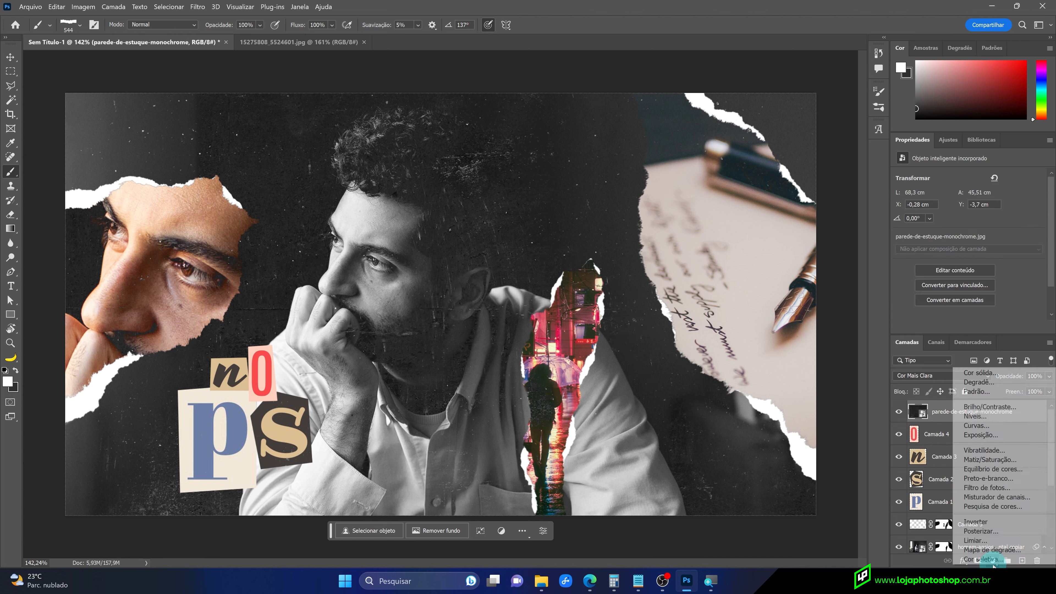
{"action": "left_click", "coordinate": [1002, 509]}
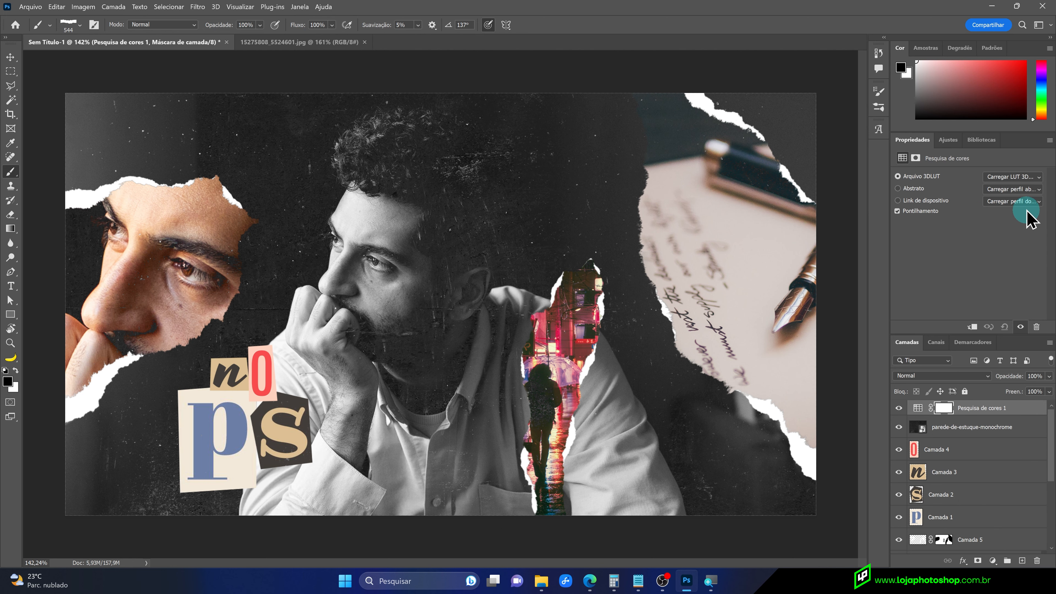
Try the 3DLUT presets from 2Strip.look through EdgyAmber.3DL on the Color Lookup adjustment
{"action": "left_click", "coordinate": [1013, 178]}
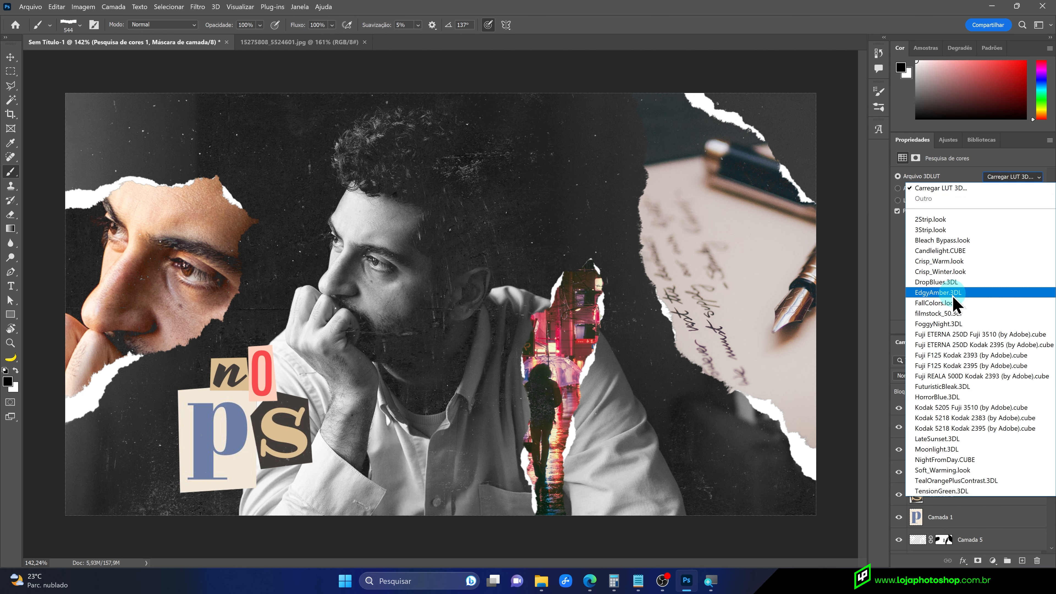
{"action": "left_click", "coordinate": [960, 220]}
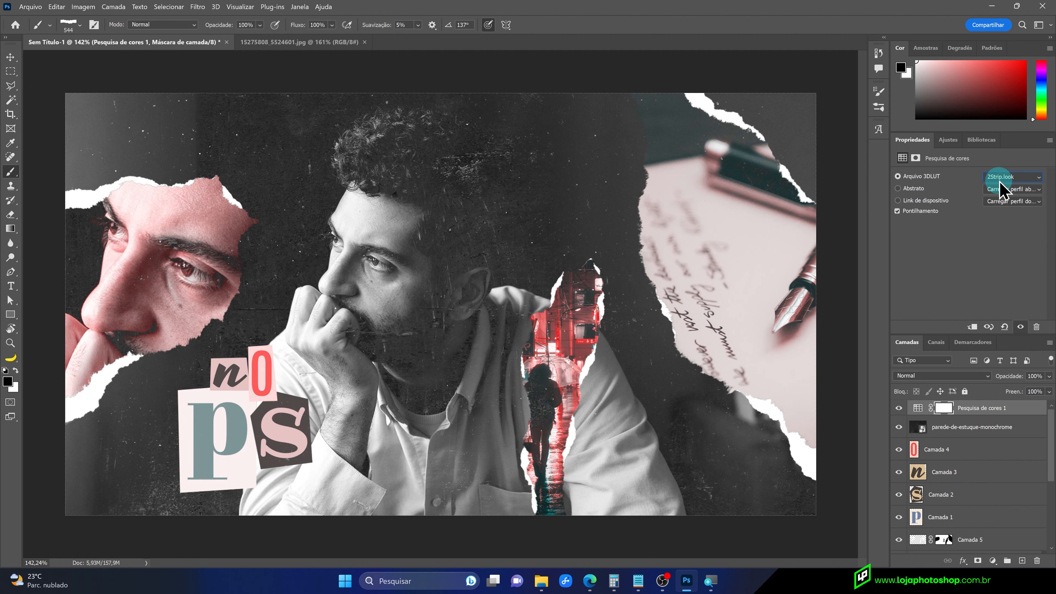
{"action": "scroll", "coordinate": [1003, 179], "scroll_direction": "down", "scroll_amount": 3}
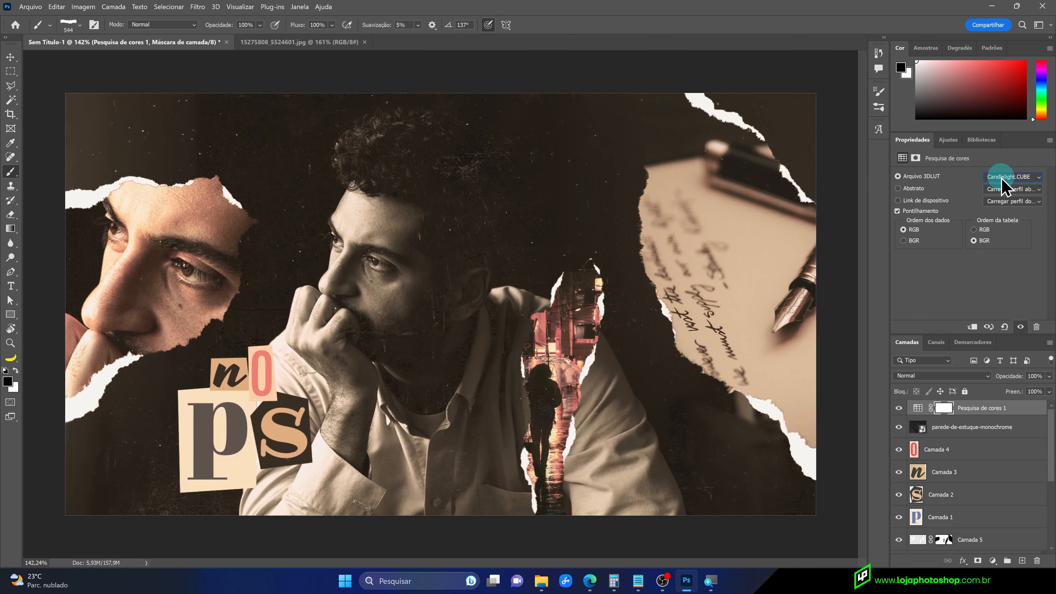
{"action": "scroll", "coordinate": [1002, 181], "scroll_direction": "down", "scroll_amount": 1}
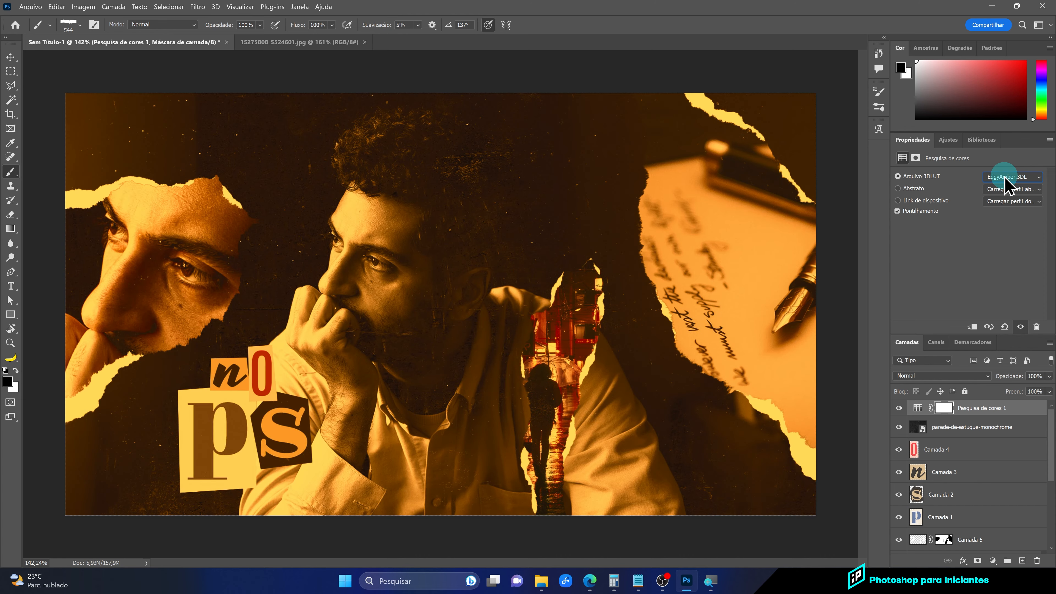
Try further 3DLUT presets, including Crisp_Warm.look and FallColors.look, on the Color Lookup adjustment
{"action": "left_click", "coordinate": [1005, 179]}
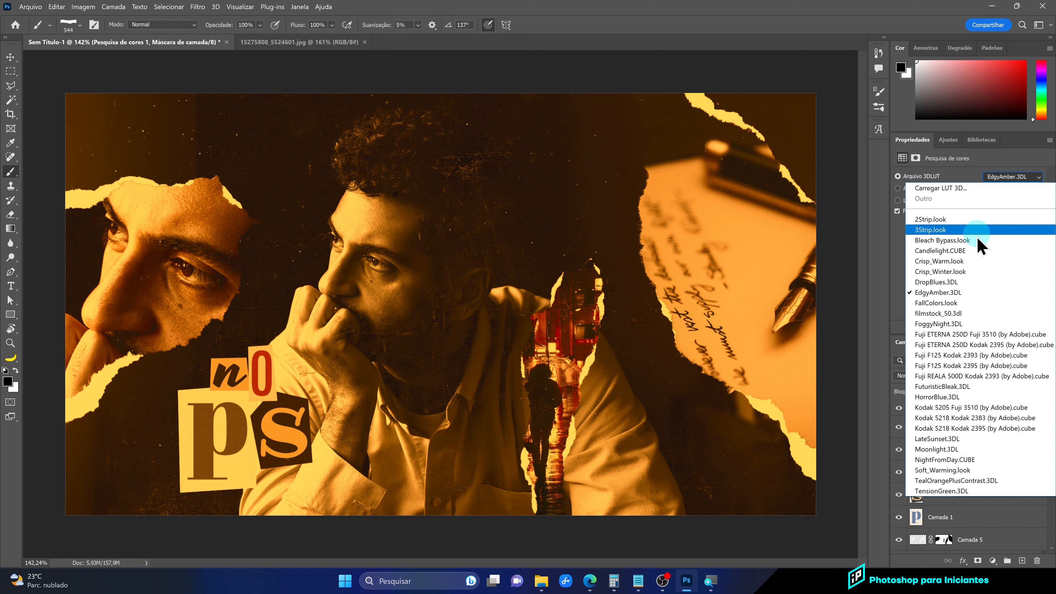
{"action": "left_click", "coordinate": [987, 195]}
{"action": "key", "text": "Down"}
{"action": "key", "text": "Down"}
{"action": "key", "text": "Down"}
{"action": "key", "text": "Down"}
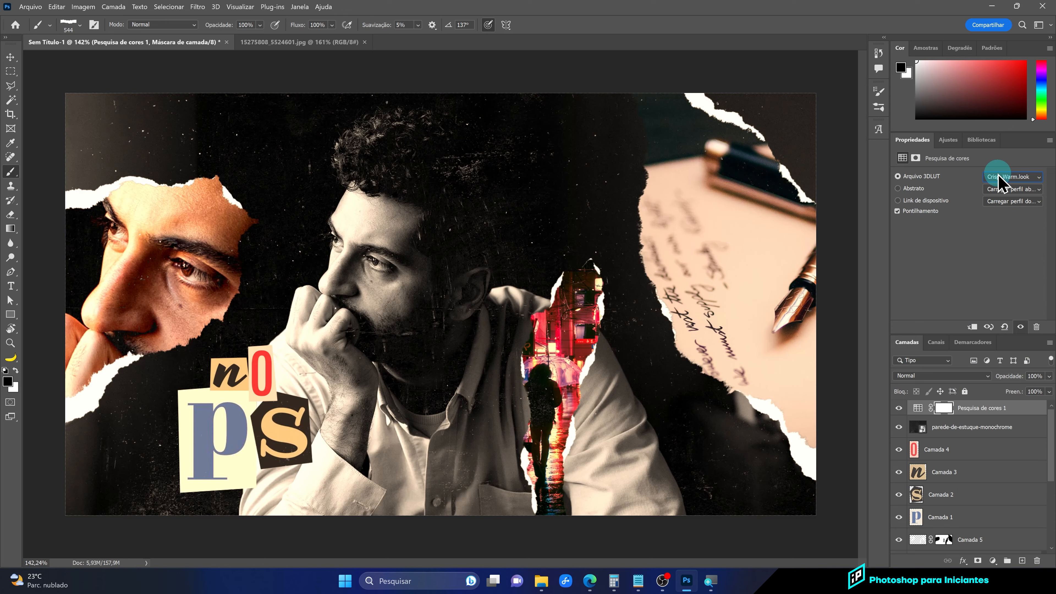
{"action": "key", "text": "Down"}
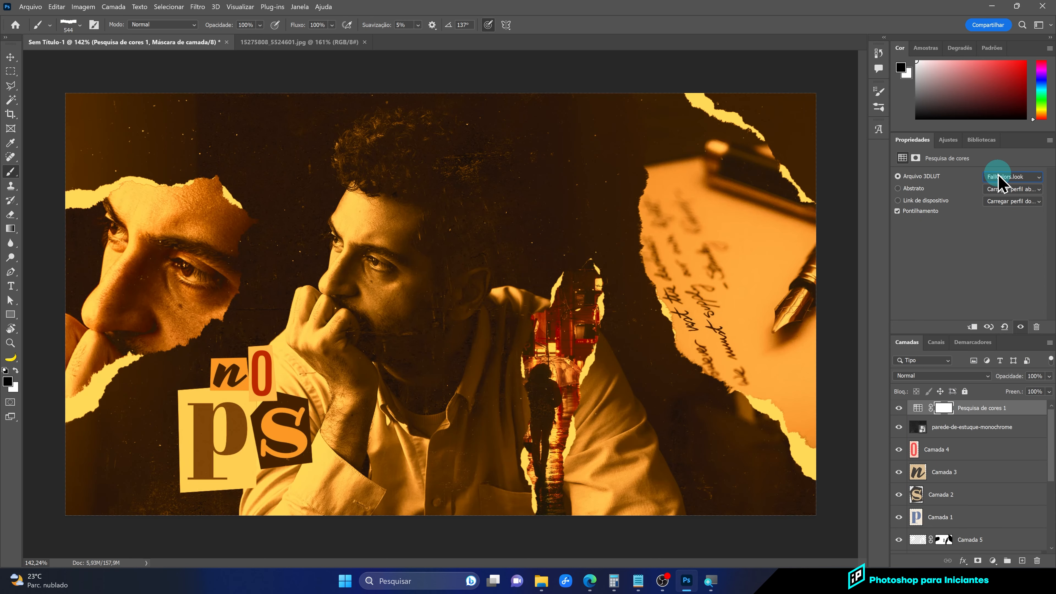
Set the Color Lookup adjustment's 3DLUT to a Fuji F125 Kodak preset
{"action": "key", "text": "Down"}
{"action": "key", "text": "Down"}
{"action": "key", "text": "Down"}
{"action": "key", "text": "Down"}
{"action": "key", "text": "Down"}
{"action": "key", "text": "Up"}
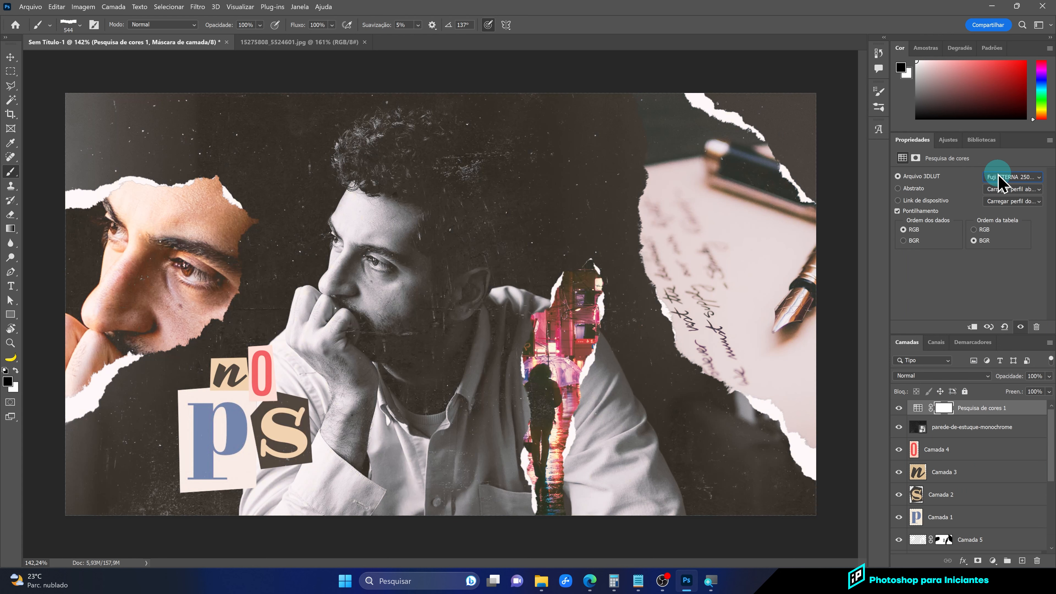
{"action": "key", "text": "Down"}
{"action": "key", "text": "Down"}
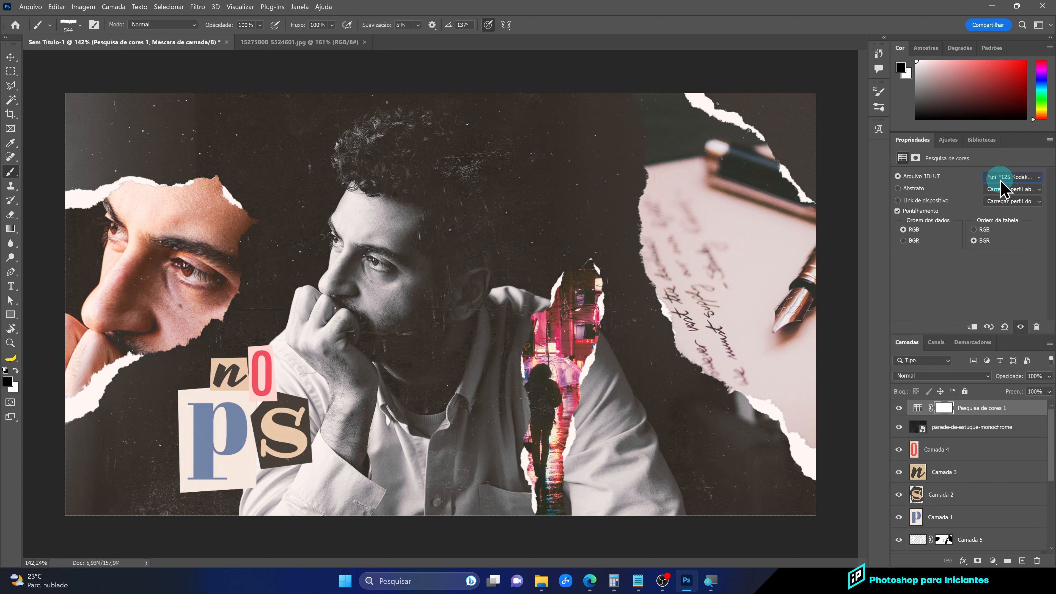
Compare the collage with and without the Color Lookup adjustment, leaving the adjustment layer visible
{"action": "left_click", "coordinate": [897, 408]}
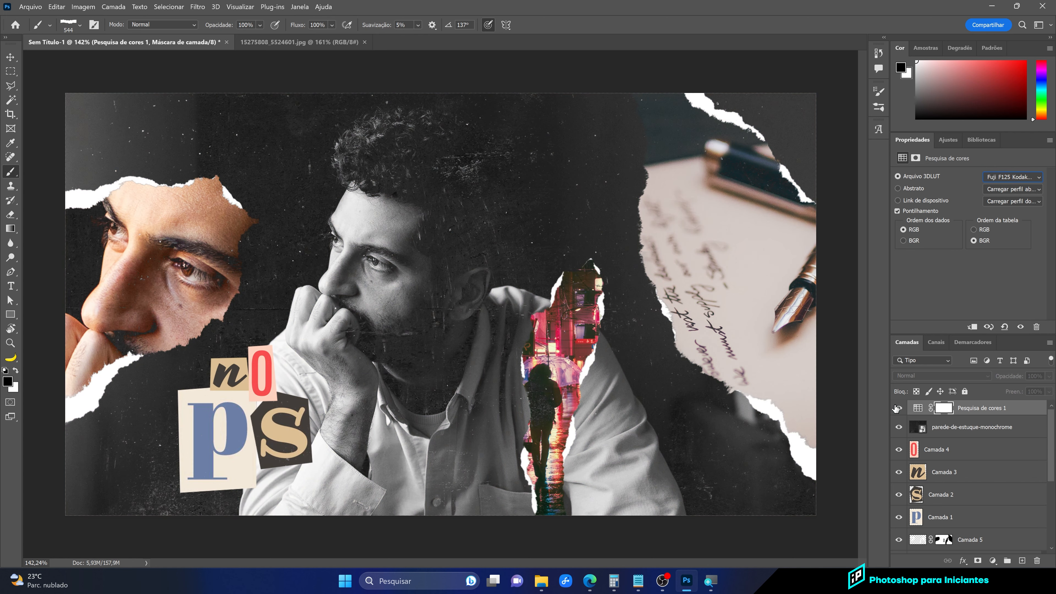
{"action": "left_click", "coordinate": [896, 407]}
{"action": "left_click", "coordinate": [896, 408]}
{"action": "left_click", "coordinate": [896, 408]}
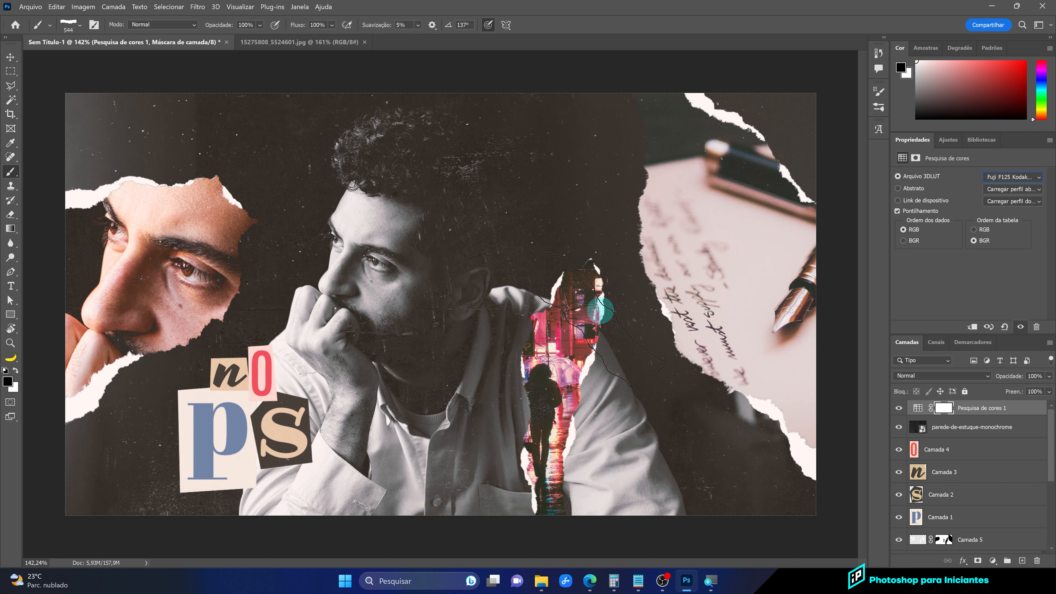